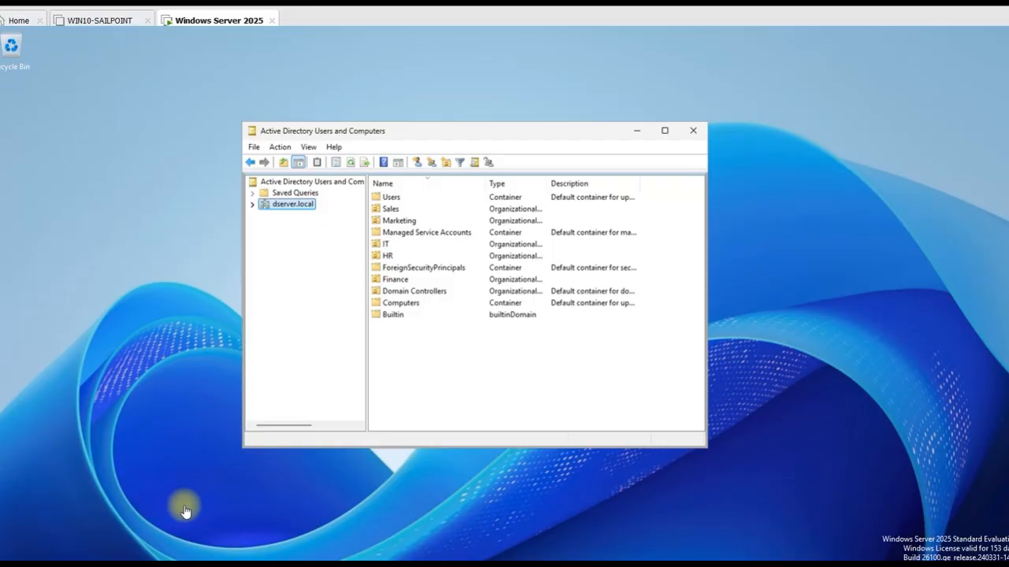
Create a 'Security' OU under dserver.local, leaving accidental-deletion protection enabled
{"action": "double_click", "coordinate": [292, 204]}
{"action": "right_click", "coordinate": [276, 206]}
{"action": "right_click", "coordinate": [271, 204]}
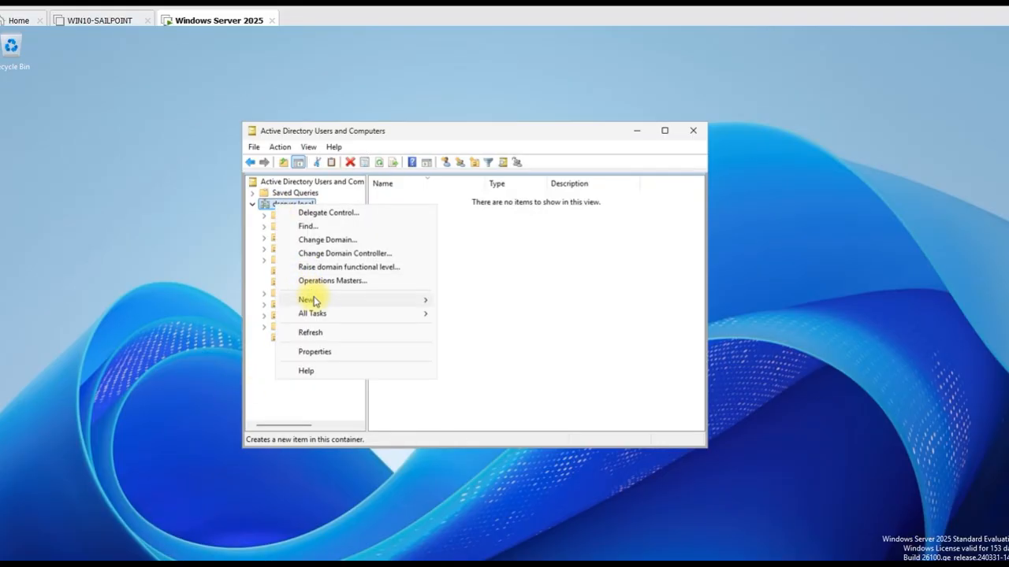
{"action": "mouse_move", "coordinate": [315, 300]}
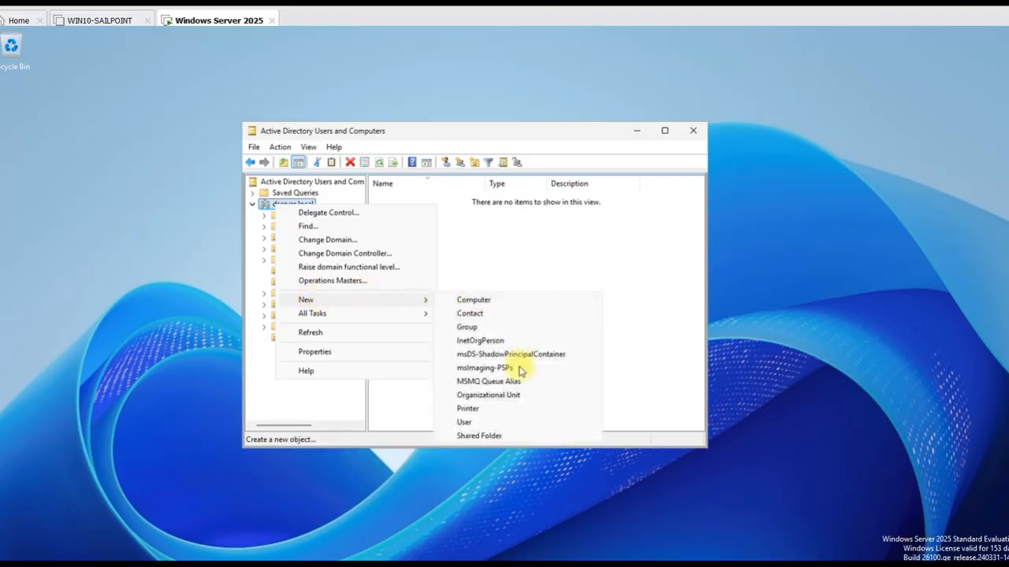
{"action": "left_click", "coordinate": [513, 394]}
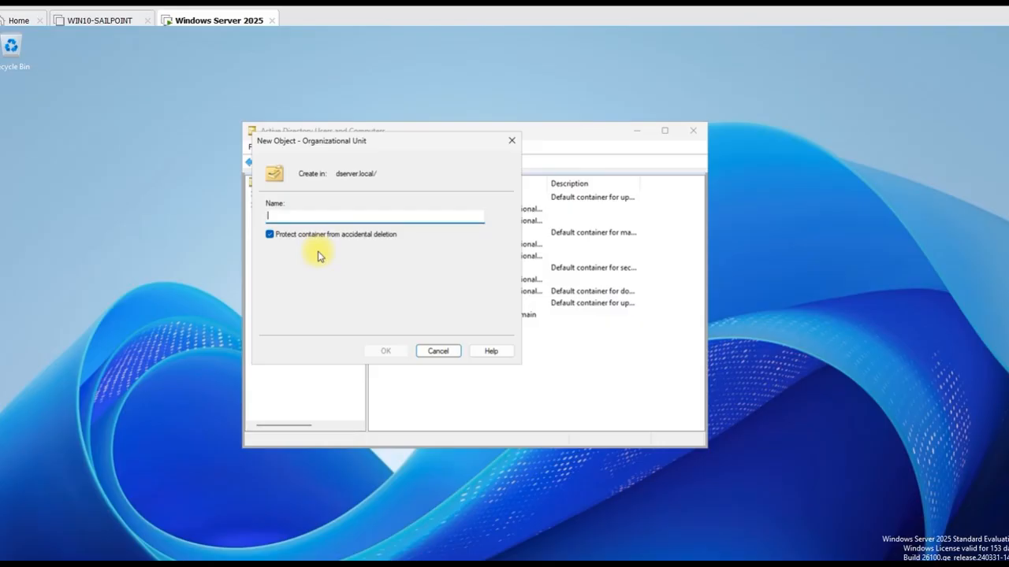
{"action": "type", "text": "Securi"}
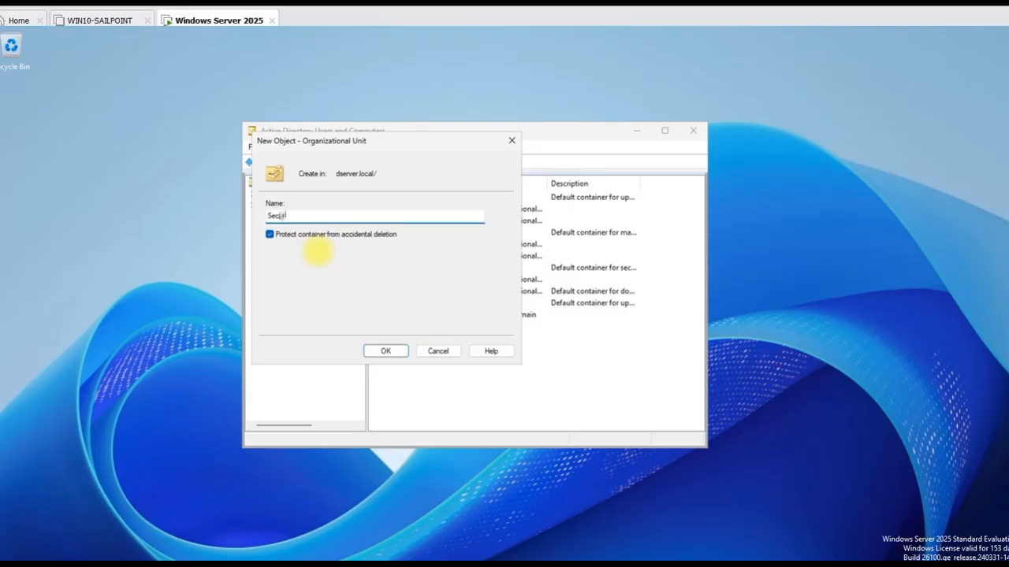
{"action": "type", "text": "ty"}
{"action": "left_click", "coordinate": [270, 236]}
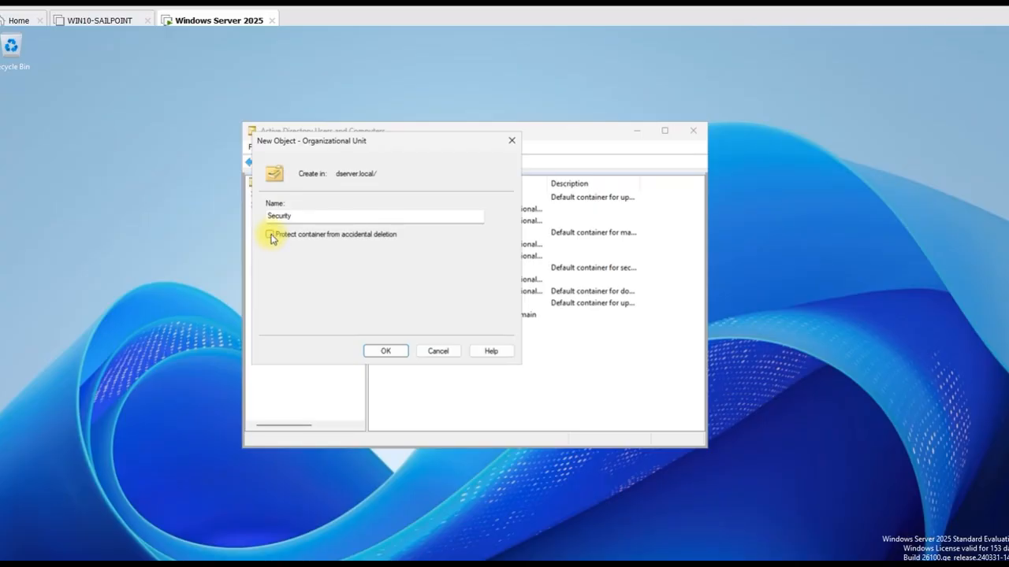
{"action": "left_click", "coordinate": [271, 235]}
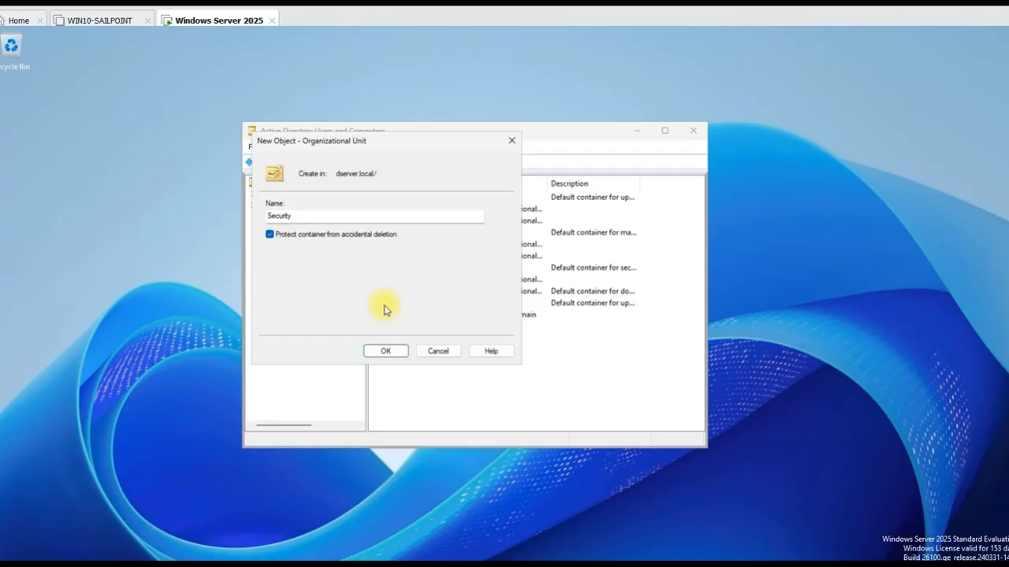
{"action": "left_click", "coordinate": [386, 351]}
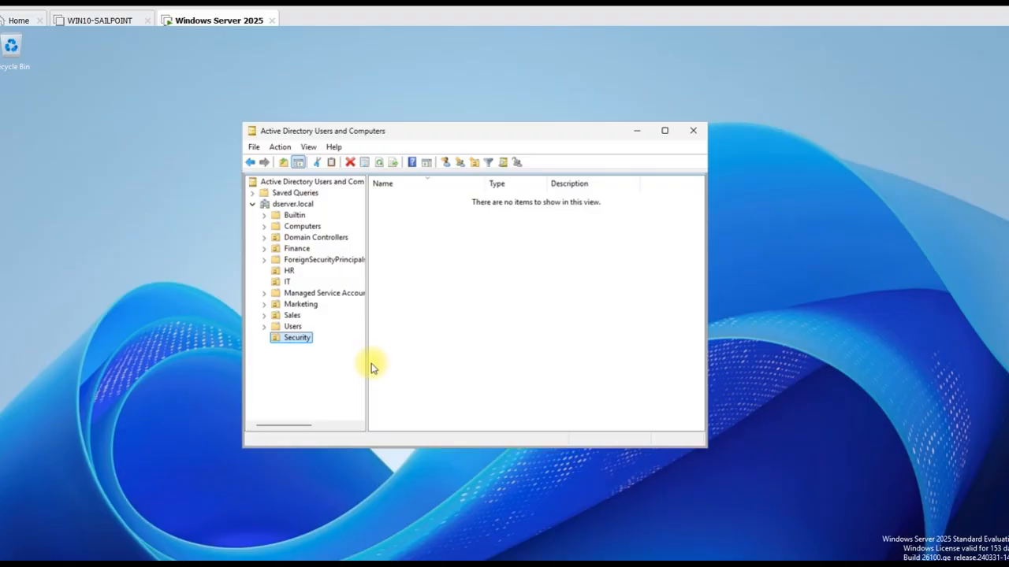
Create a 'Maintenance' OU under dserver.local with accidental-deletion protection turned off
{"action": "left_click", "coordinate": [287, 206]}
{"action": "right_click", "coordinate": [288, 209]}
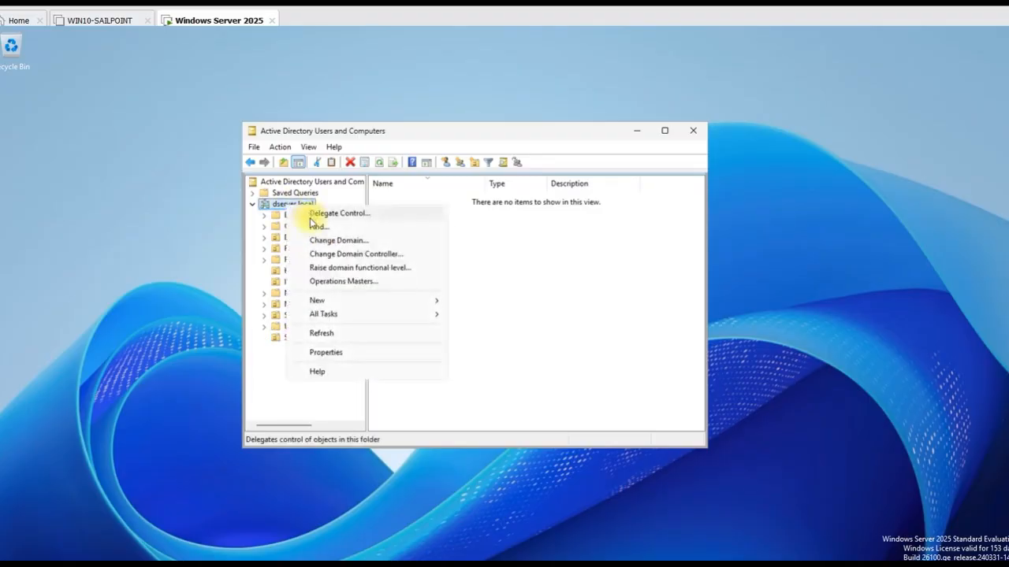
{"action": "right_click", "coordinate": [275, 205]}
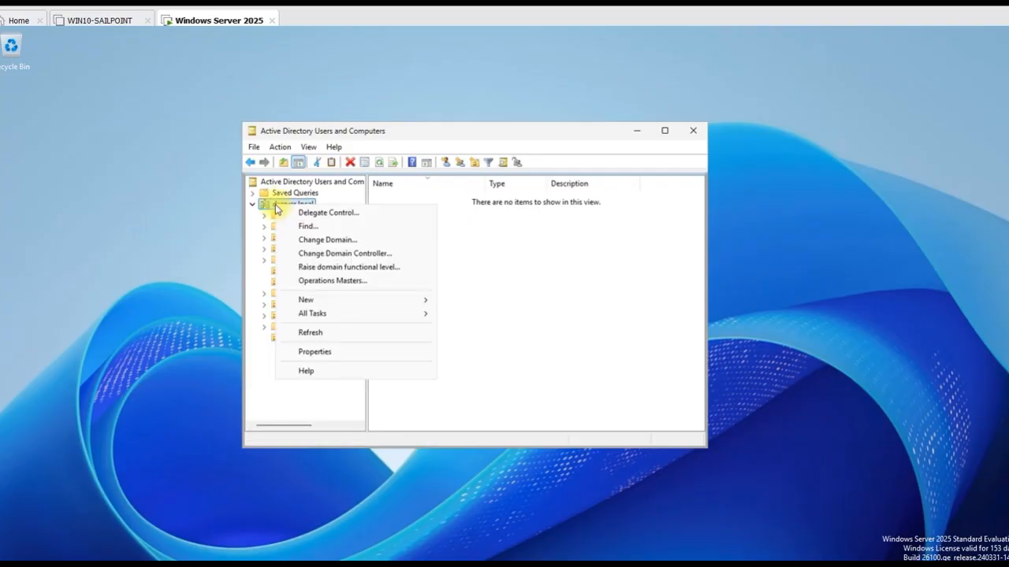
{"action": "mouse_move", "coordinate": [315, 299]}
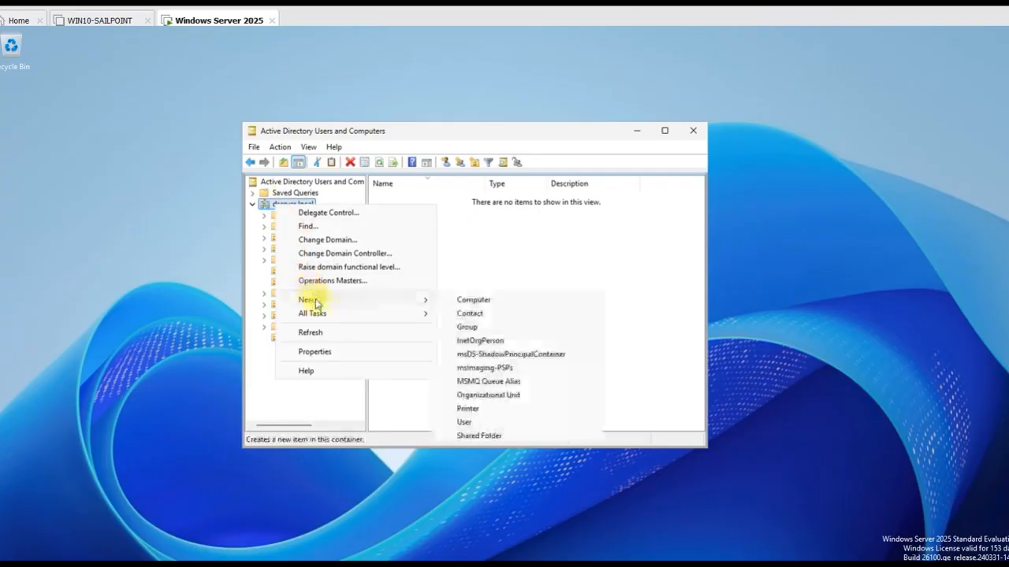
{"action": "left_click", "coordinate": [516, 395]}
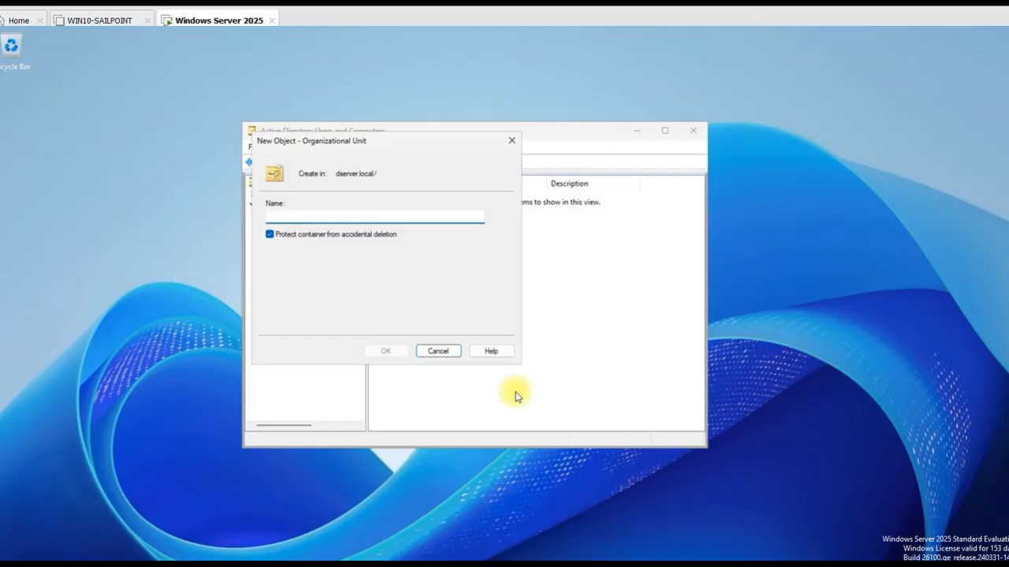
{"action": "type", "text": "Maintenance"}
{"action": "left_click", "coordinate": [269, 234]}
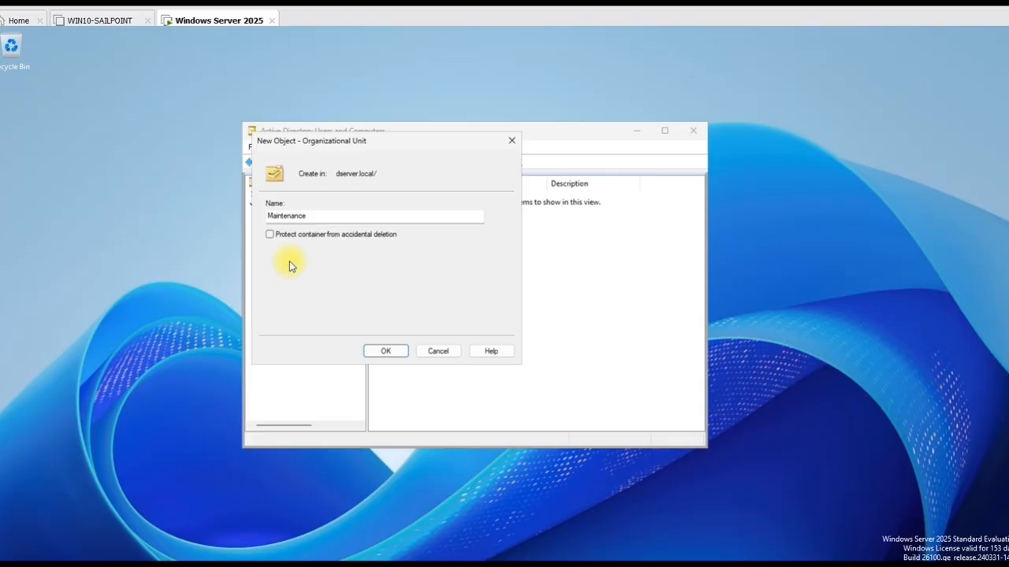
{"action": "left_click", "coordinate": [386, 351]}
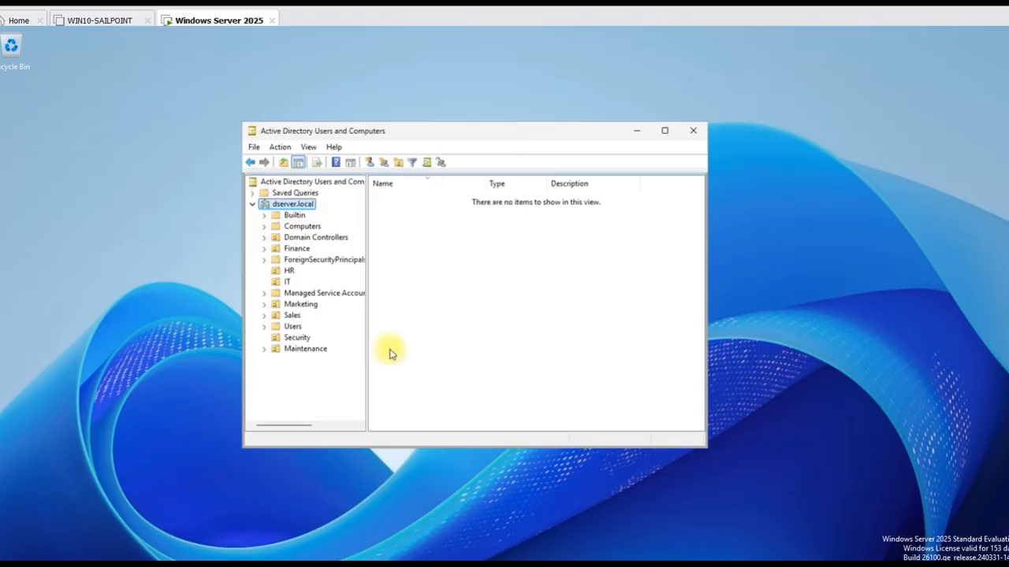
{"action": "left_click", "coordinate": [297, 338]}
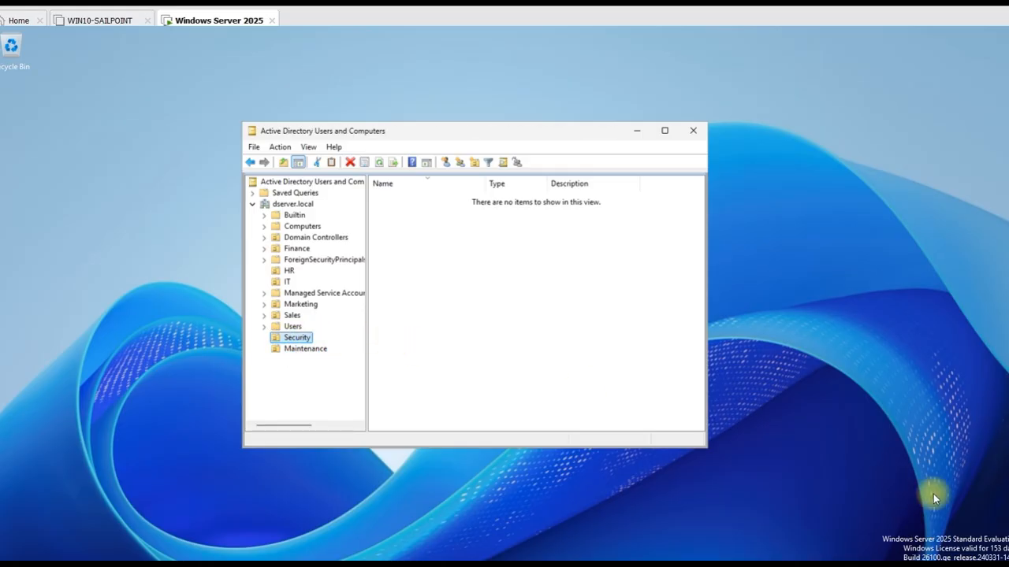
{"action": "left_click", "coordinate": [947, 563]}
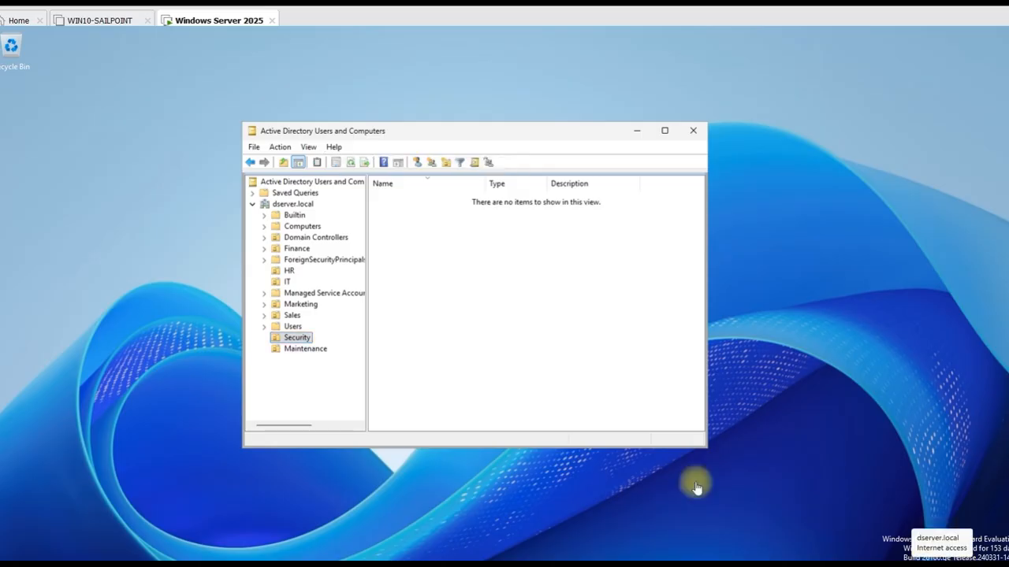
{"action": "right_click", "coordinate": [290, 341]}
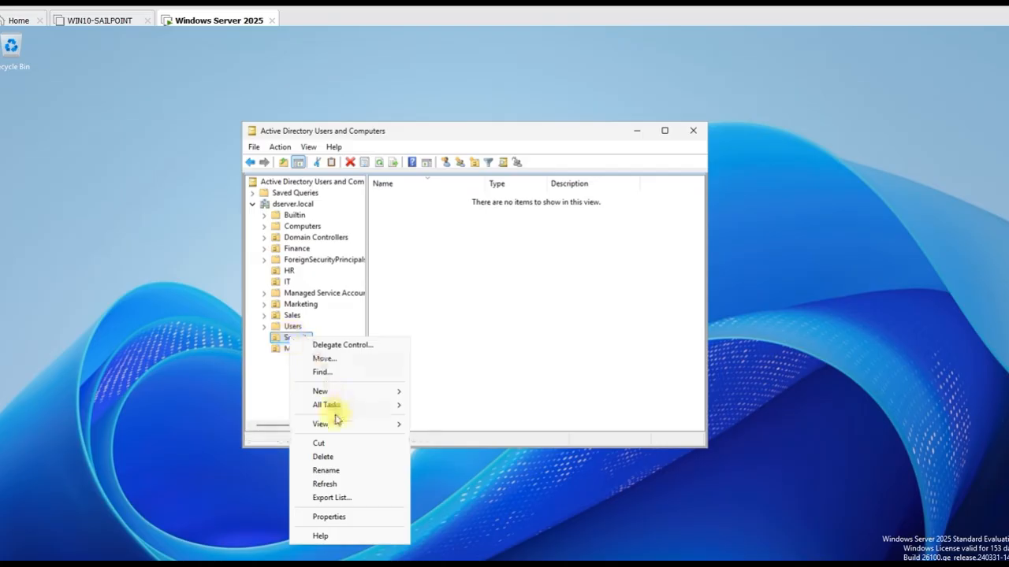
{"action": "left_click", "coordinate": [444, 333]}
{"action": "right_click", "coordinate": [445, 331]}
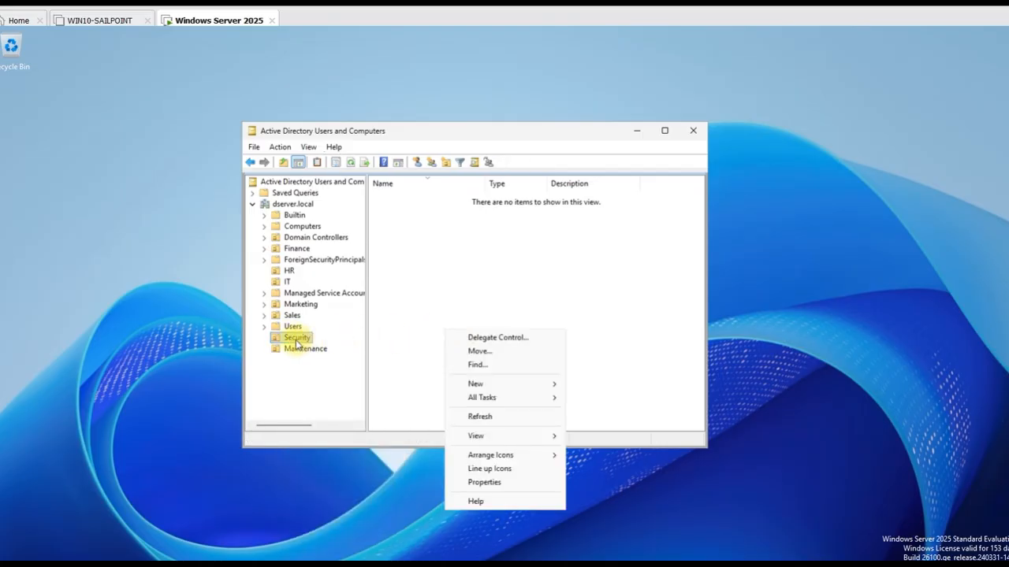
{"action": "right_click", "coordinate": [295, 339]}
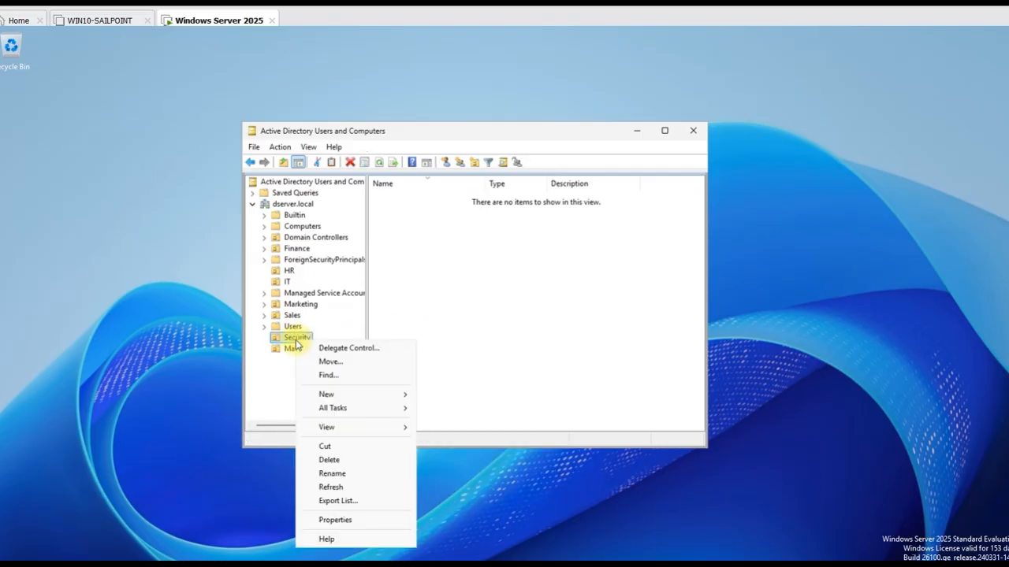
{"action": "left_click", "coordinate": [339, 459]}
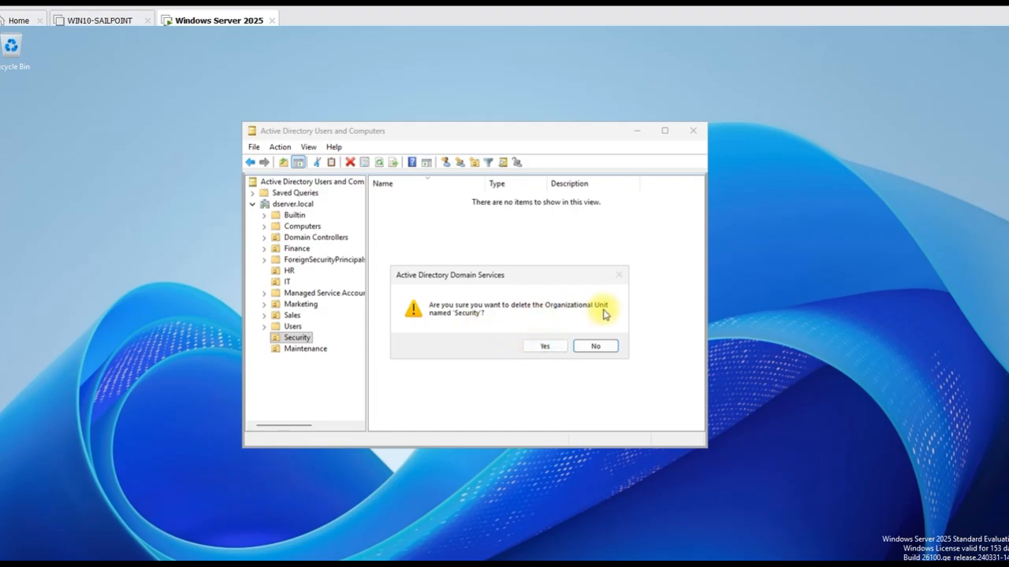
{"action": "left_click", "coordinate": [542, 348]}
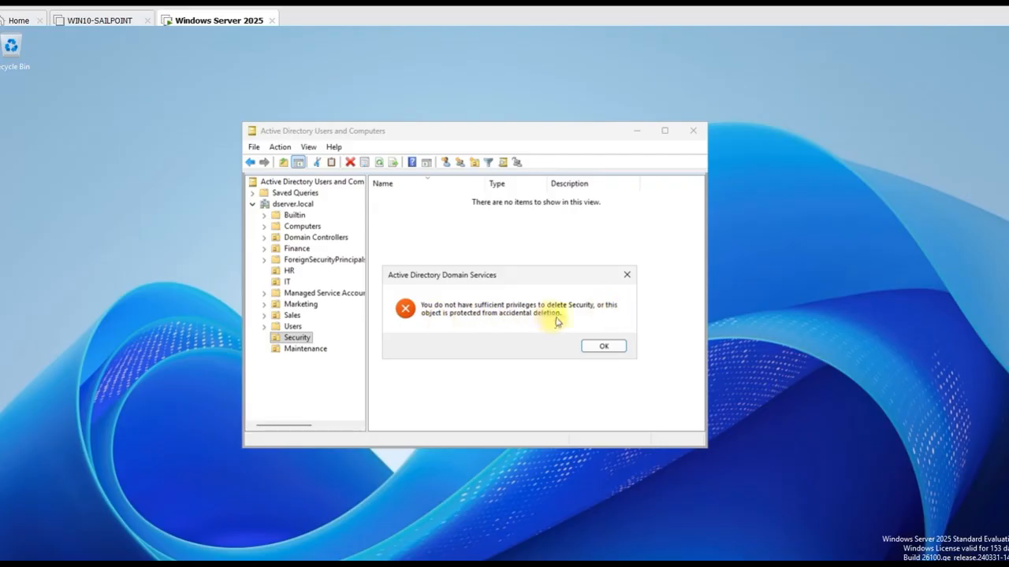
{"action": "left_click", "coordinate": [604, 346]}
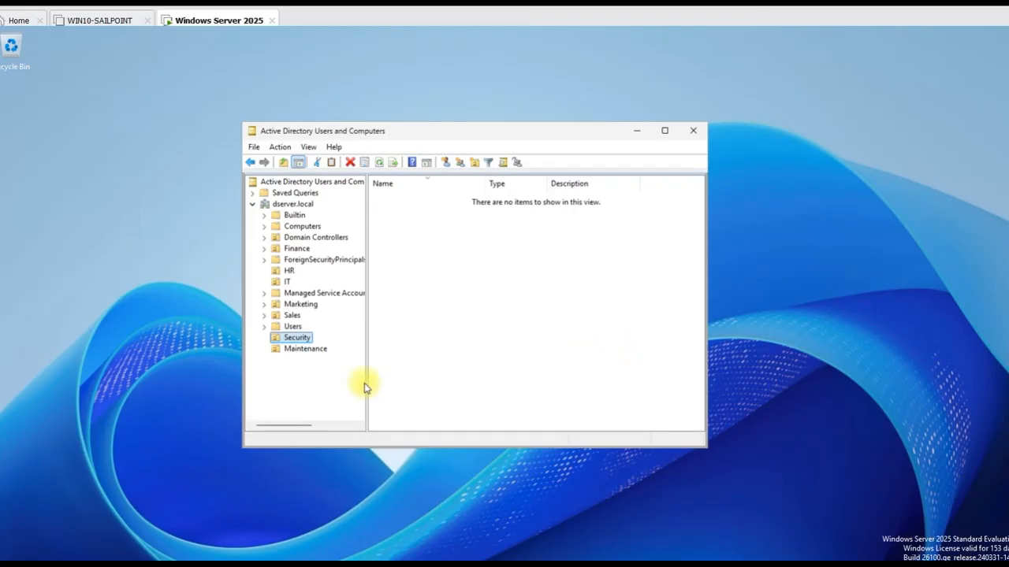
Delete the Maintenance OU and confirm the deletion with Yes
{"action": "left_click", "coordinate": [306, 353]}
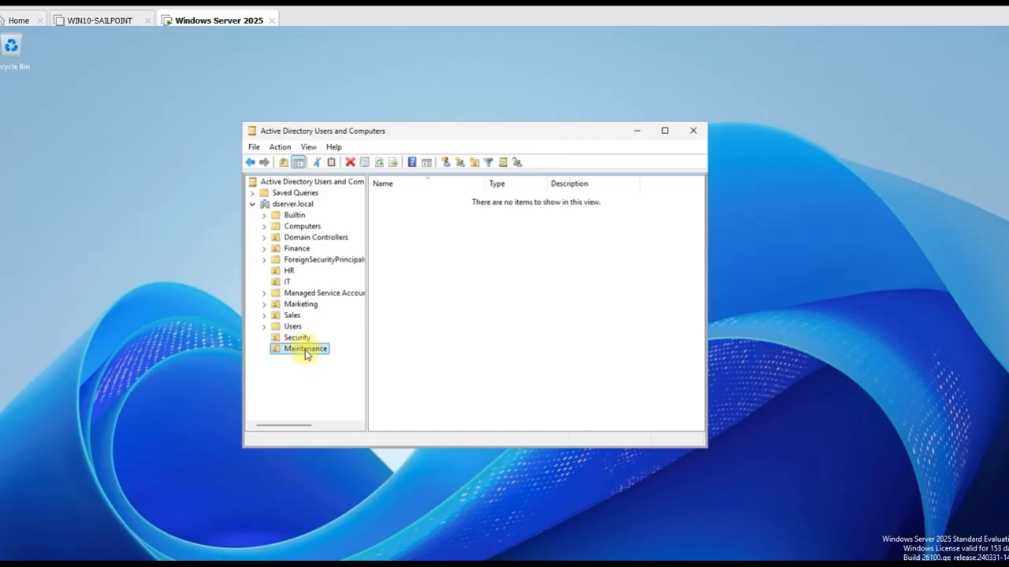
{"action": "right_click", "coordinate": [306, 354]}
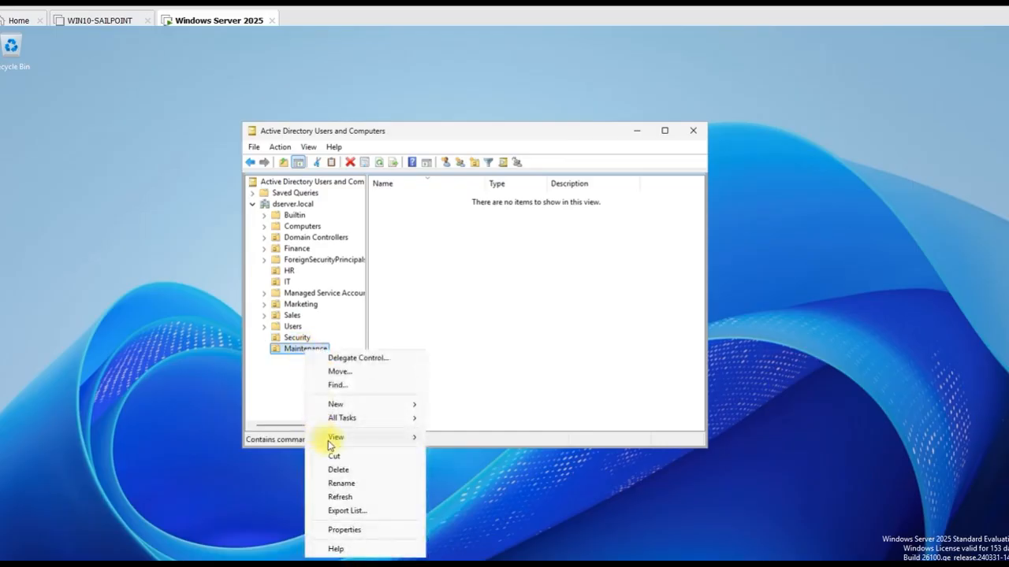
{"action": "left_click", "coordinate": [339, 471]}
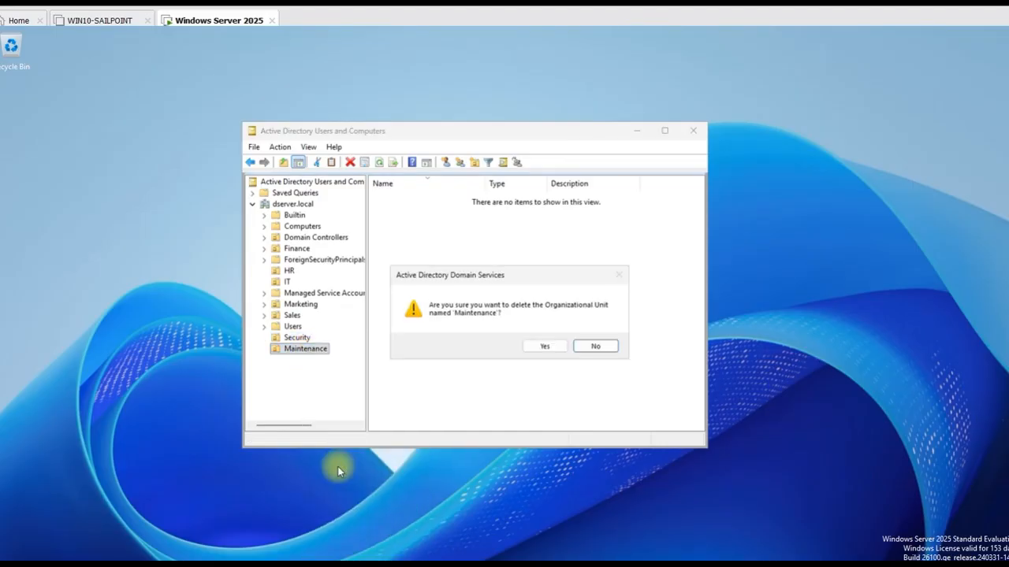
{"action": "left_click", "coordinate": [543, 346]}
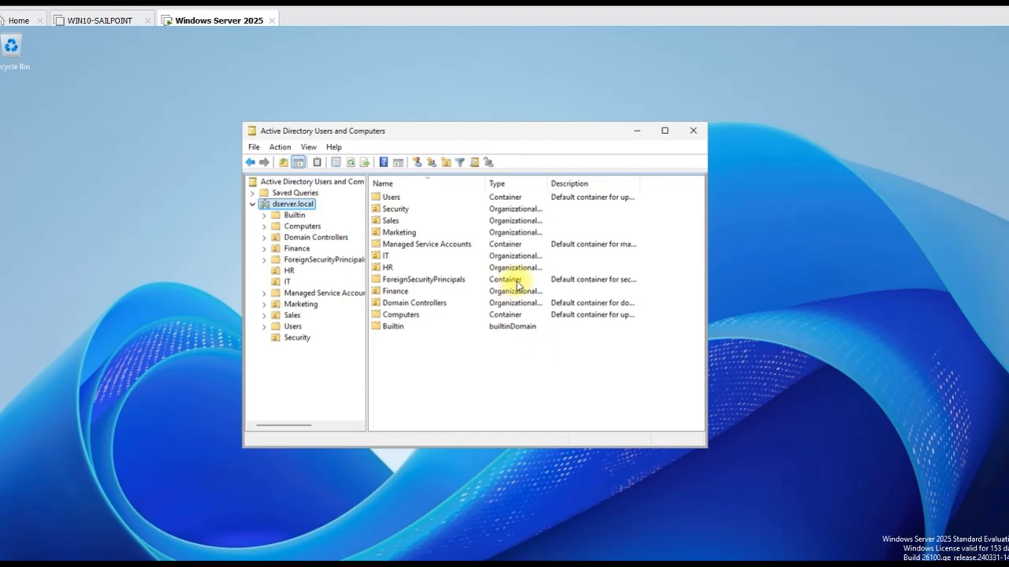
Turn on View > Advanced Features and open the Security OU
{"action": "left_click", "coordinate": [306, 334]}
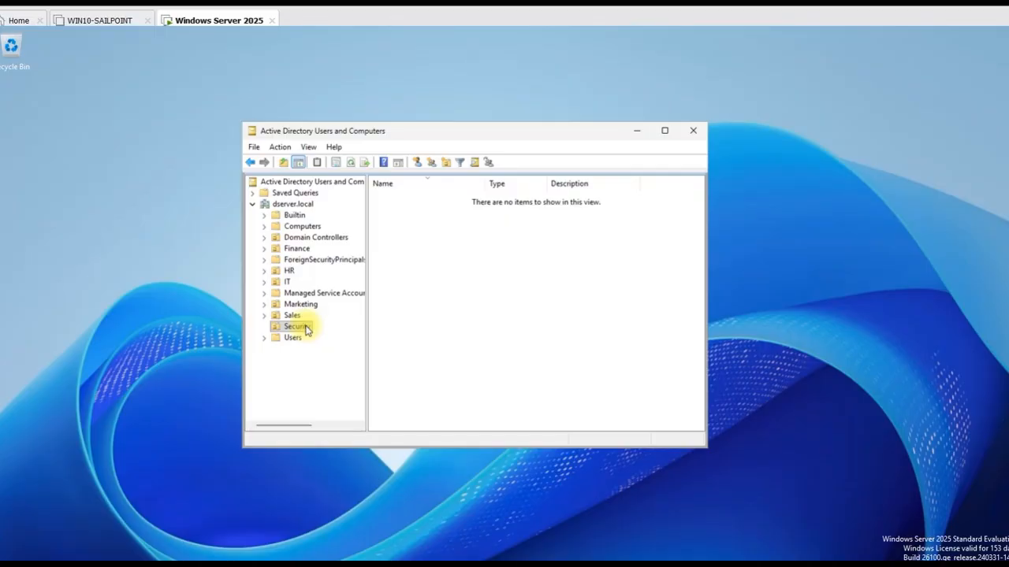
{"action": "left_click", "coordinate": [307, 331]}
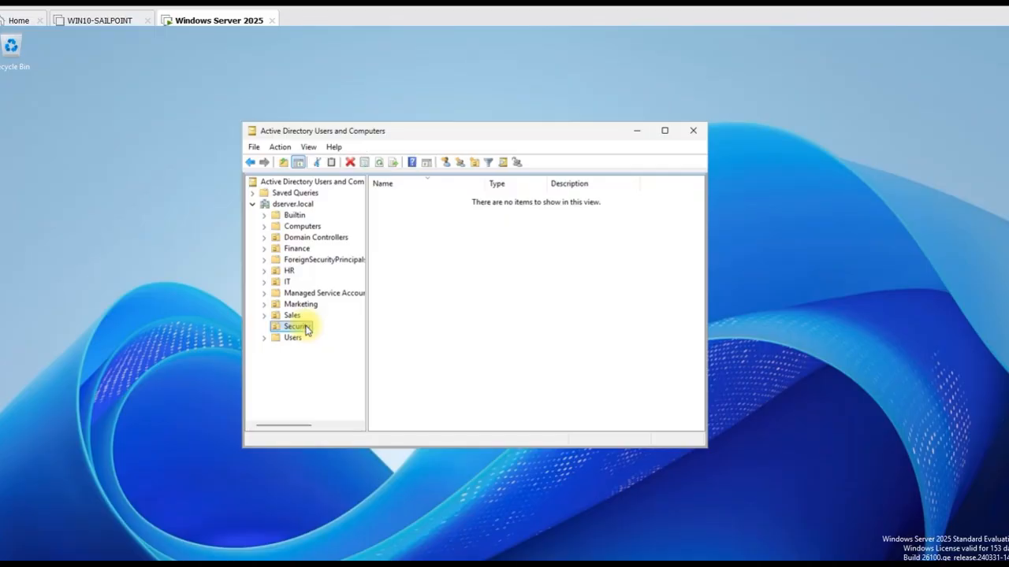
{"action": "left_click", "coordinate": [309, 147]}
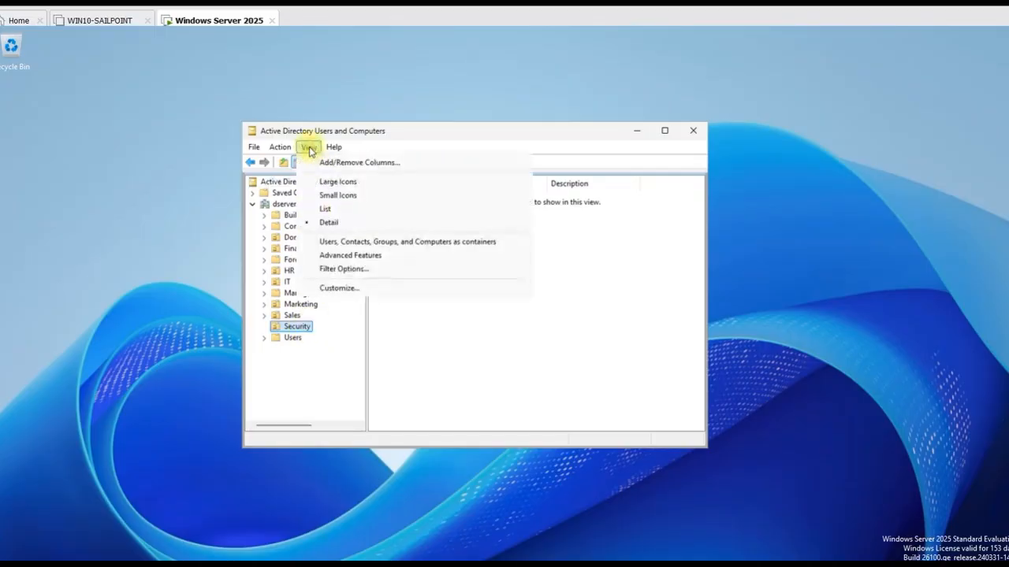
{"action": "left_click", "coordinate": [344, 256]}
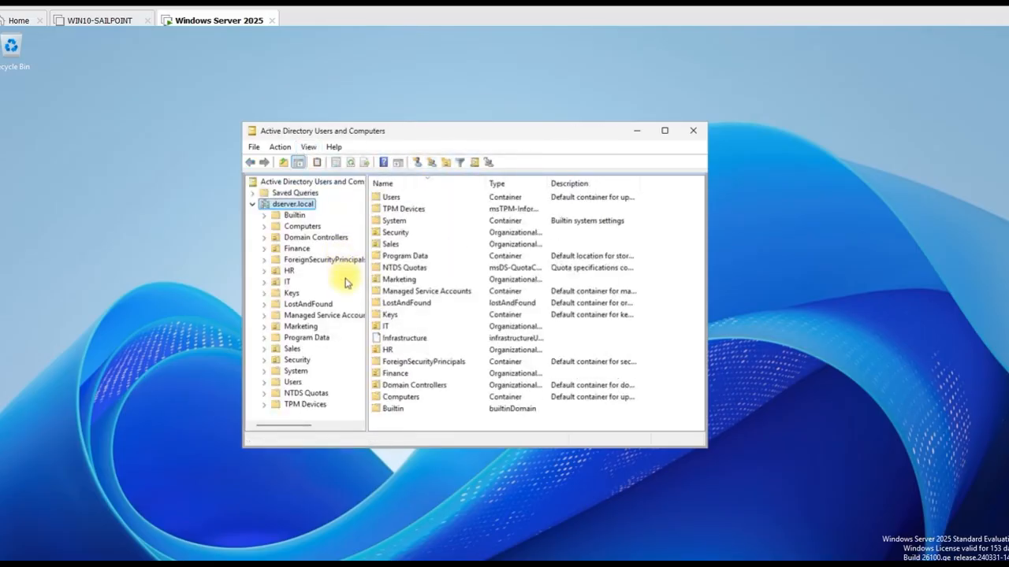
{"action": "left_click", "coordinate": [308, 147]}
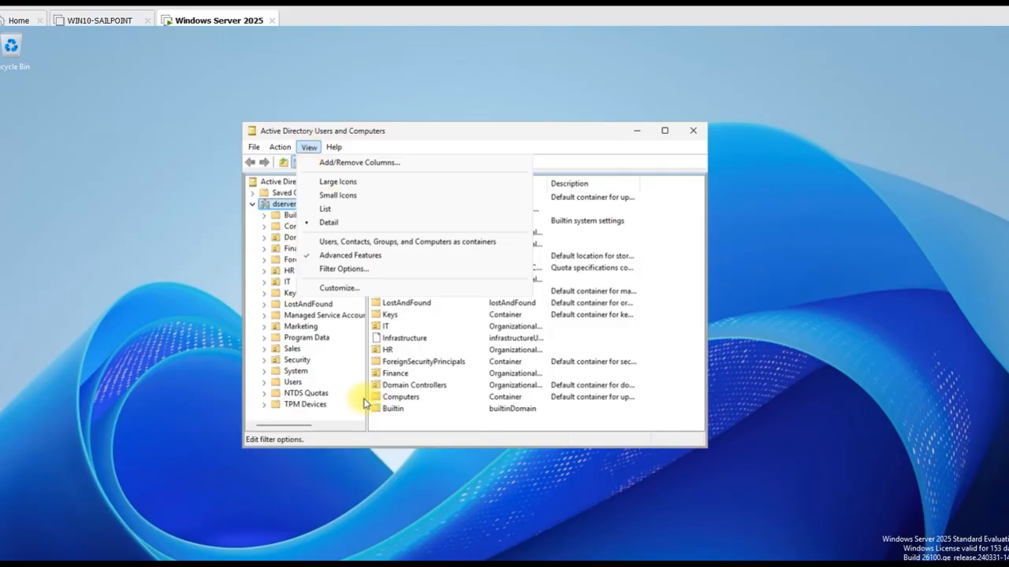
{"action": "left_click", "coordinate": [301, 363]}
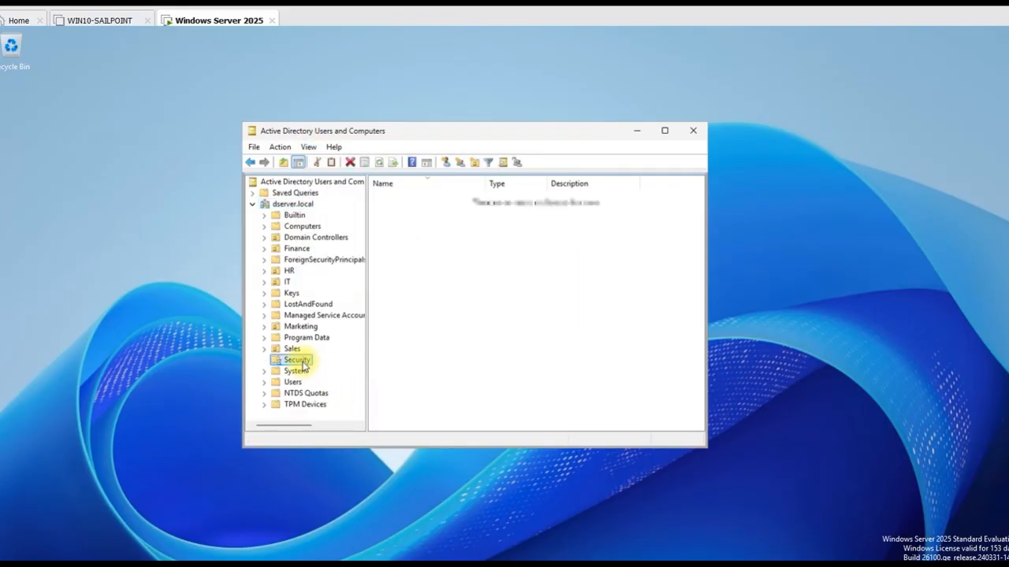
Clear 'Protect object from accidental deletion' on the Security OU's Object tab and apply it
{"action": "right_click", "coordinate": [301, 362]}
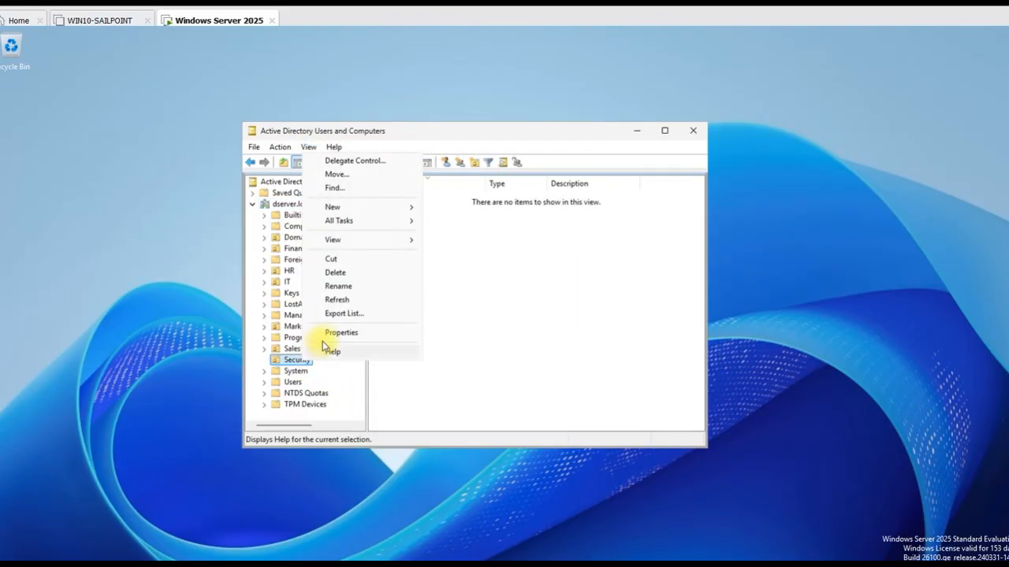
{"action": "left_click", "coordinate": [326, 334]}
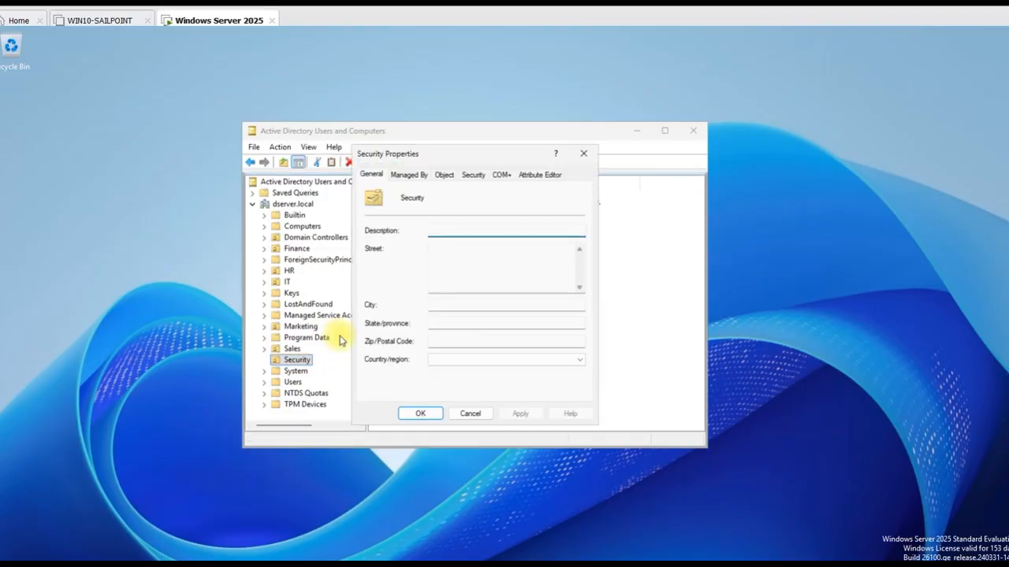
{"action": "left_click", "coordinate": [446, 175]}
{"action": "left_click", "coordinate": [368, 326]}
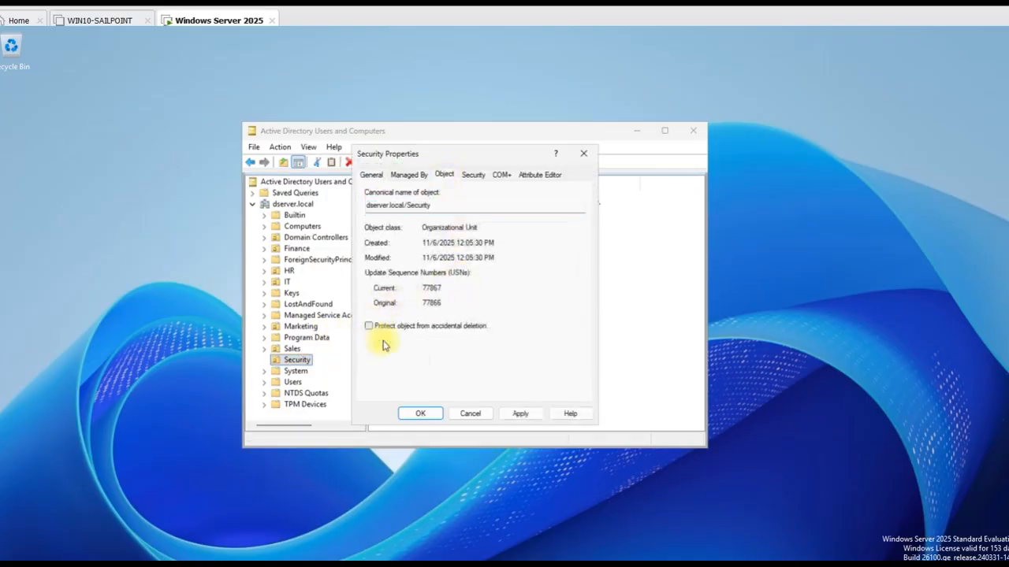
{"action": "left_click", "coordinate": [518, 415]}
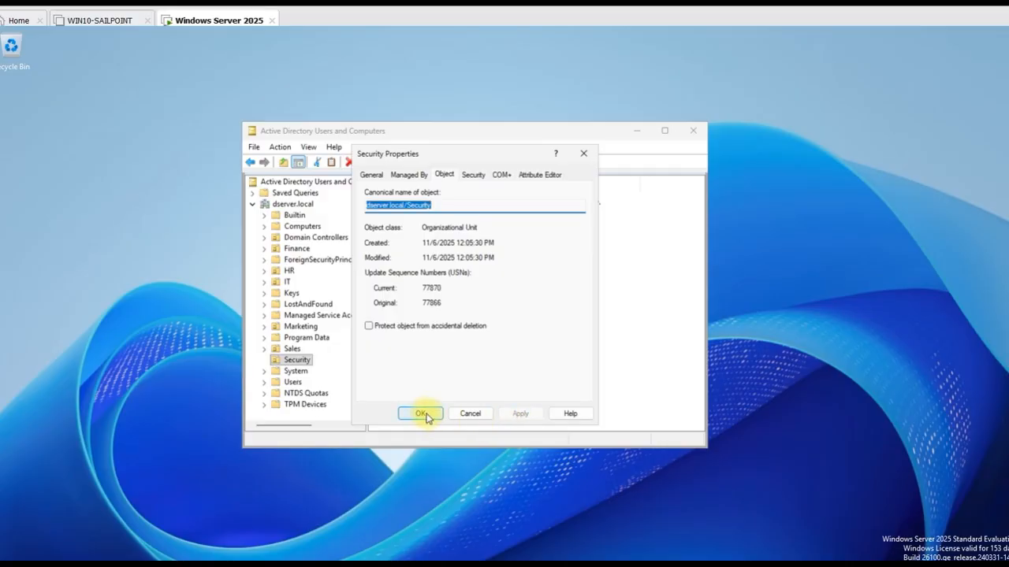
{"action": "left_click", "coordinate": [424, 414]}
Delete the Security OU and confirm the deletion
{"action": "right_click", "coordinate": [306, 361]}
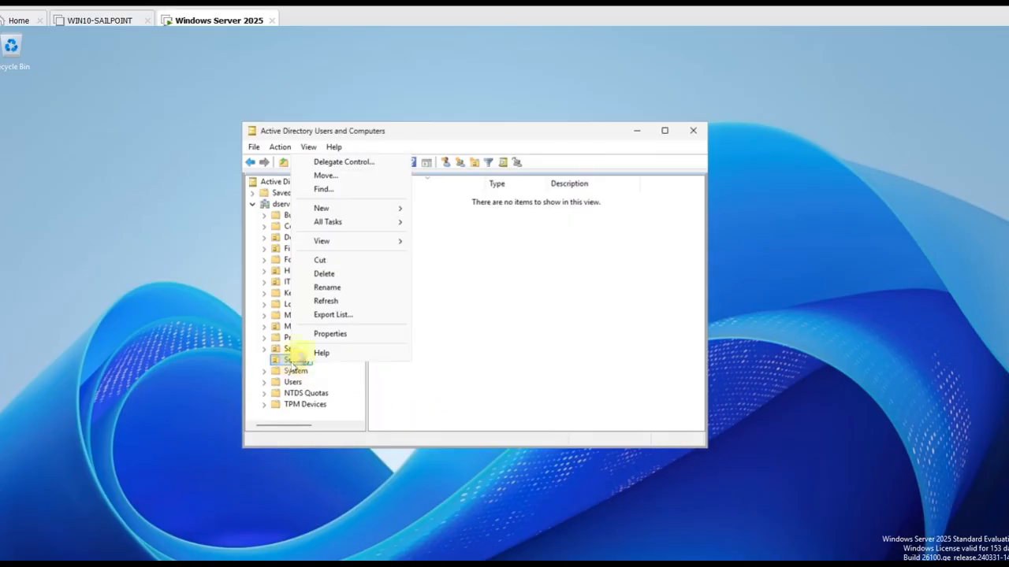
{"action": "left_click", "coordinate": [324, 274]}
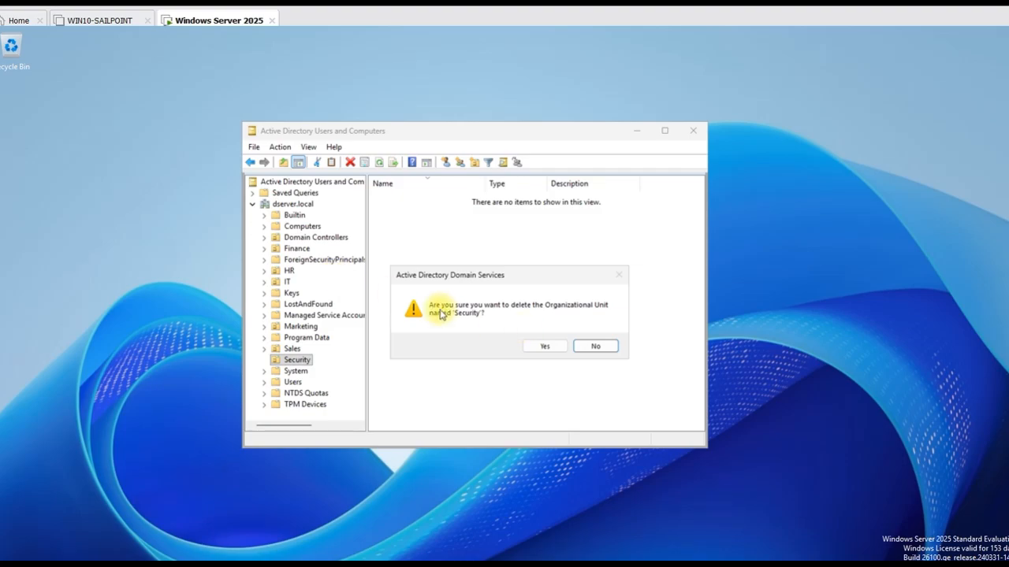
{"action": "left_click", "coordinate": [545, 346]}
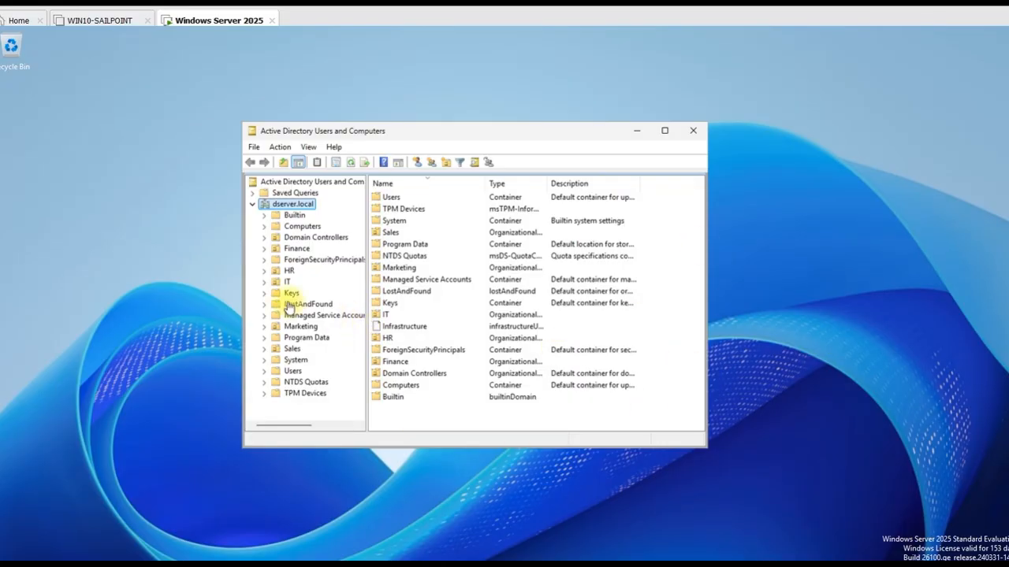
Review the users and groups in the Finance, HR, Marketing and Sales OUs
{"action": "left_click", "coordinate": [296, 248]}
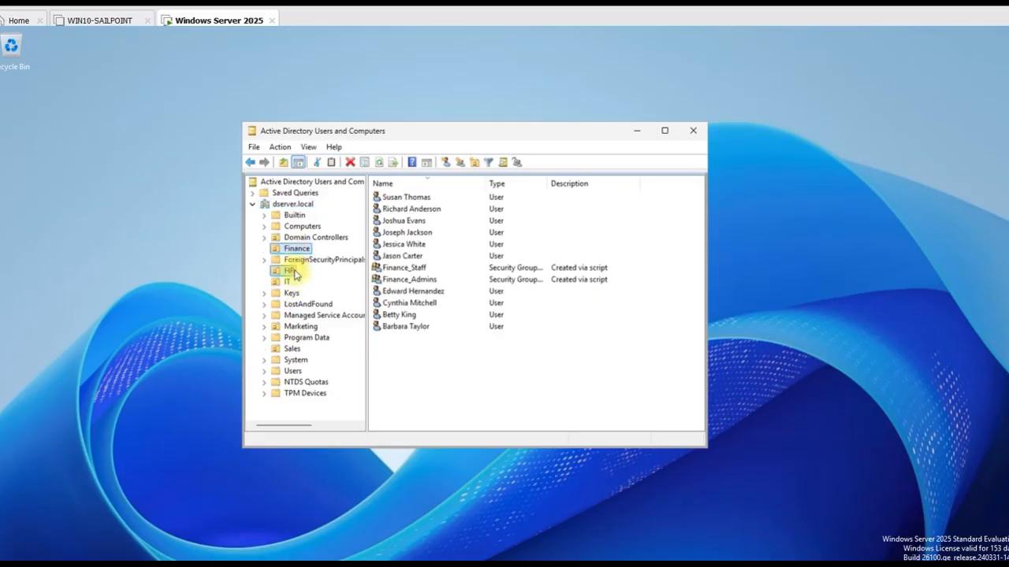
{"action": "left_click", "coordinate": [288, 270]}
{"action": "left_click", "coordinate": [295, 249]}
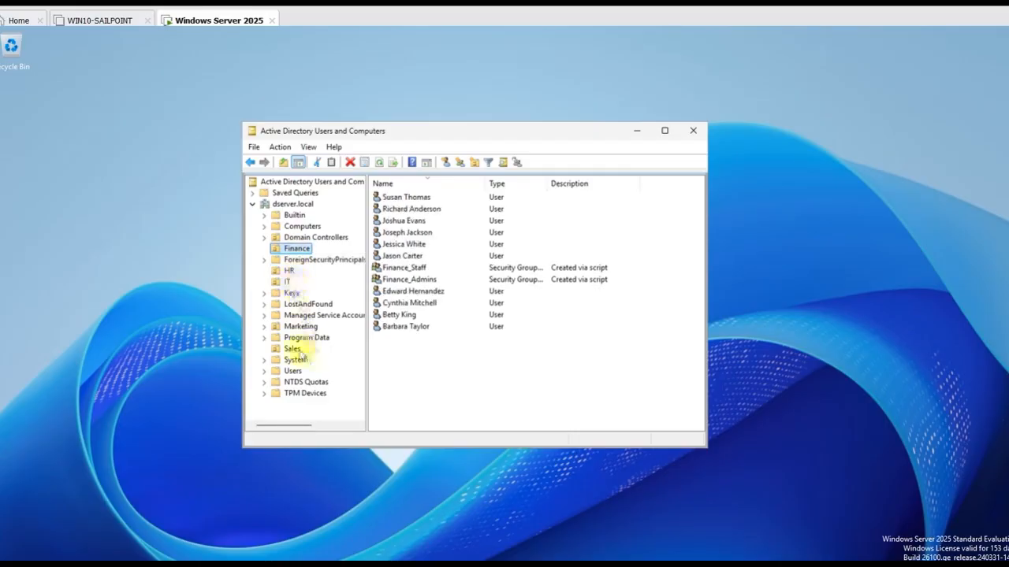
{"action": "left_click", "coordinate": [297, 326]}
{"action": "left_click", "coordinate": [298, 349]}
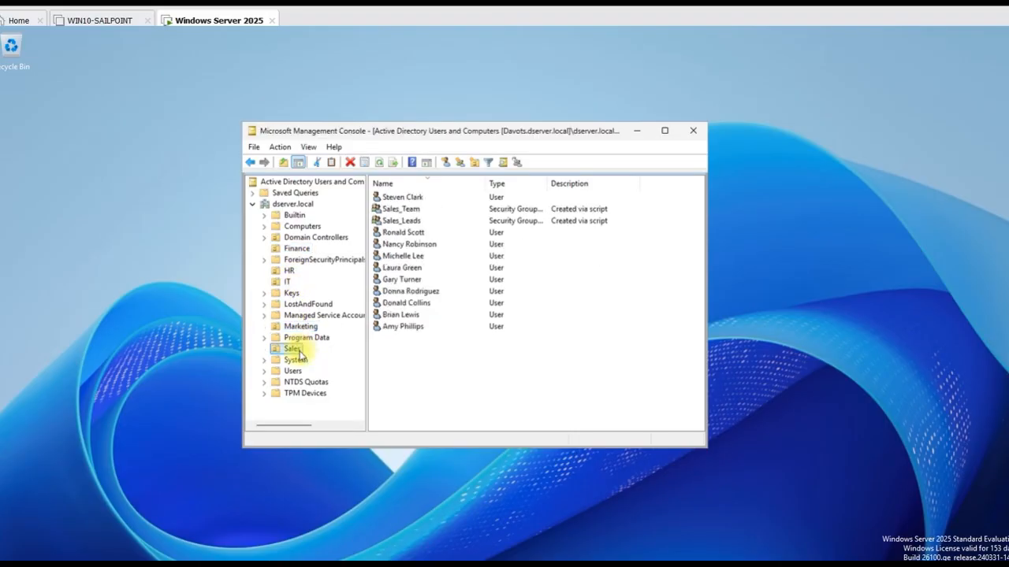
{"action": "left_click", "coordinate": [295, 249]}
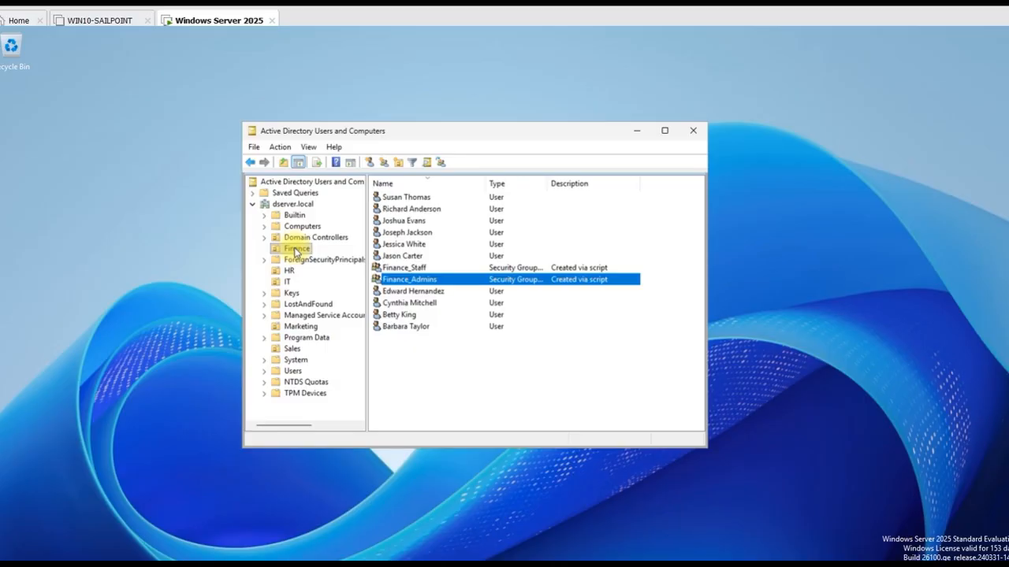
Bring up the New submenu for the Finance OU
{"action": "right_click", "coordinate": [296, 252]}
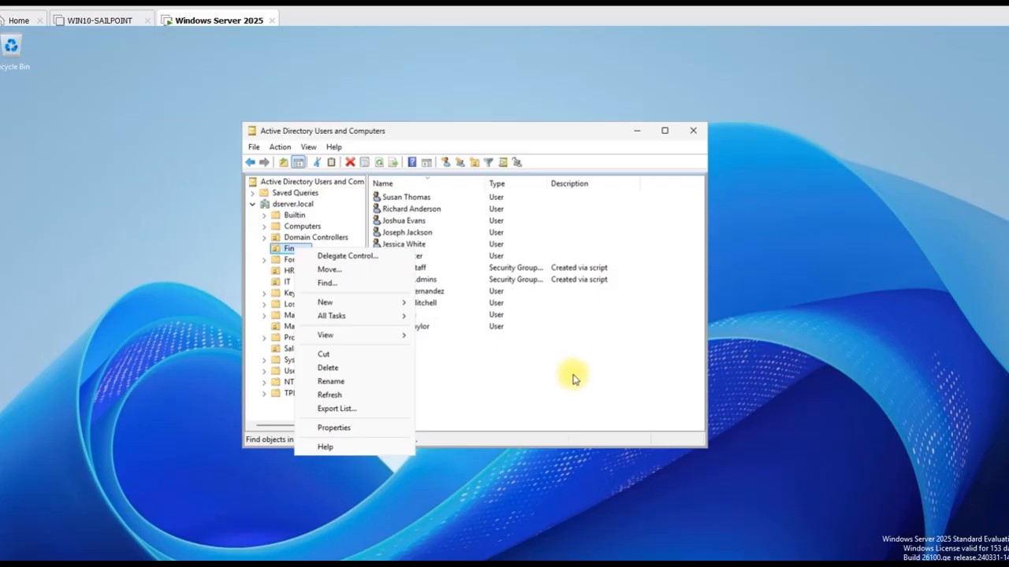
{"action": "left_click", "coordinate": [430, 279]}
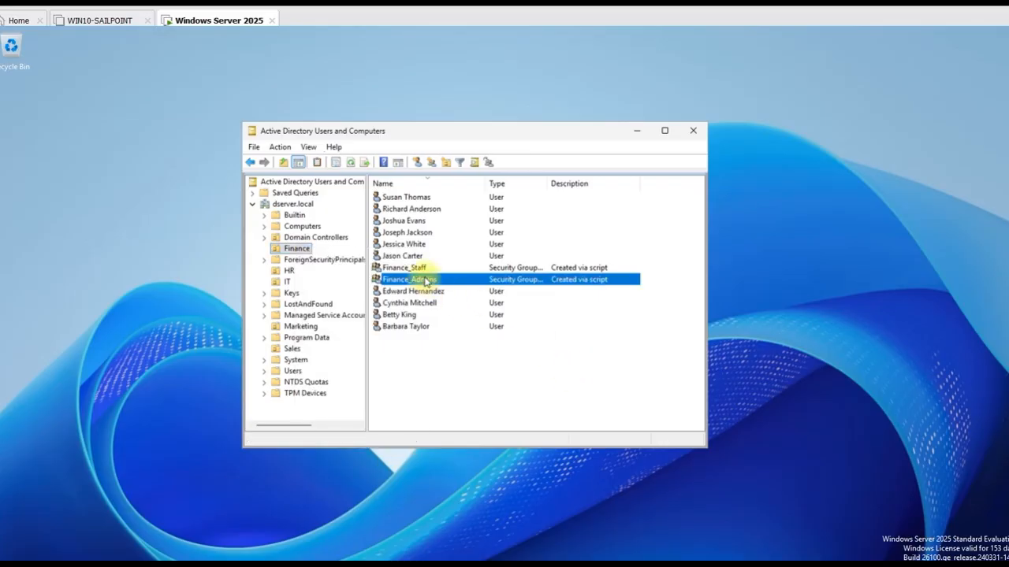
{"action": "right_click", "coordinate": [300, 254]}
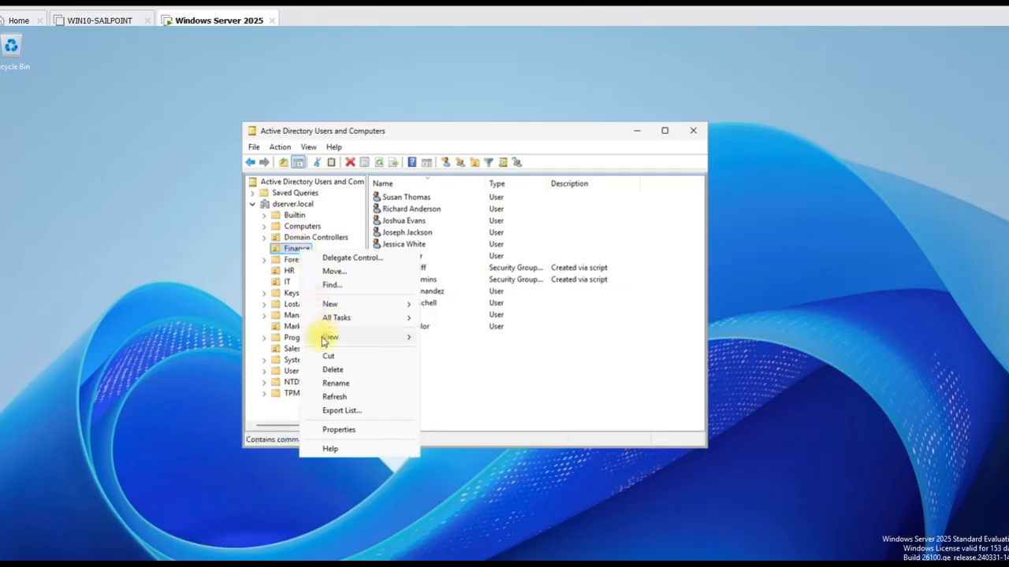
{"action": "mouse_move", "coordinate": [328, 307]}
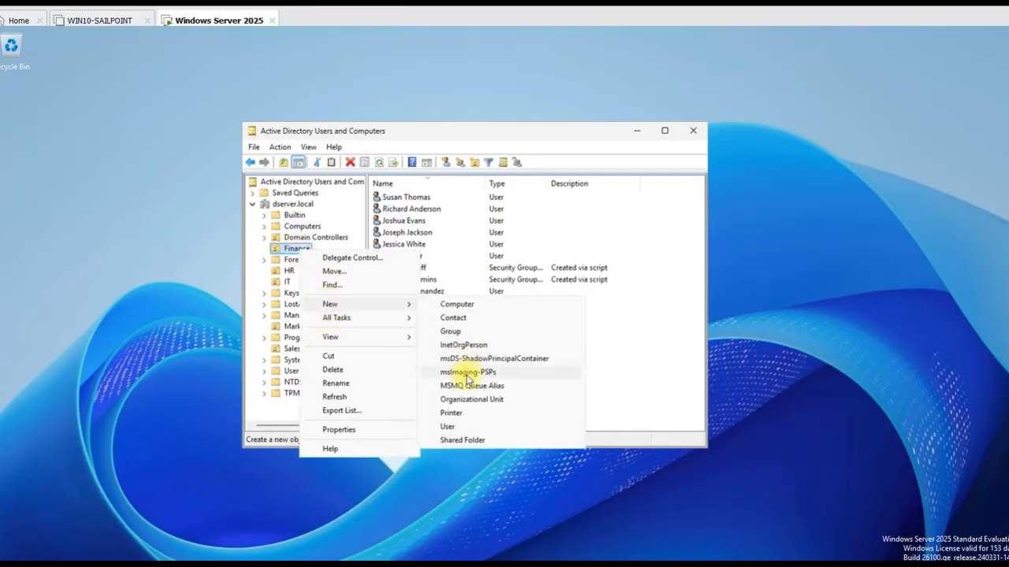
Start a new group in Finance named Finance_Manager, keeping Global scope and Security type
{"action": "left_click", "coordinate": [452, 332]}
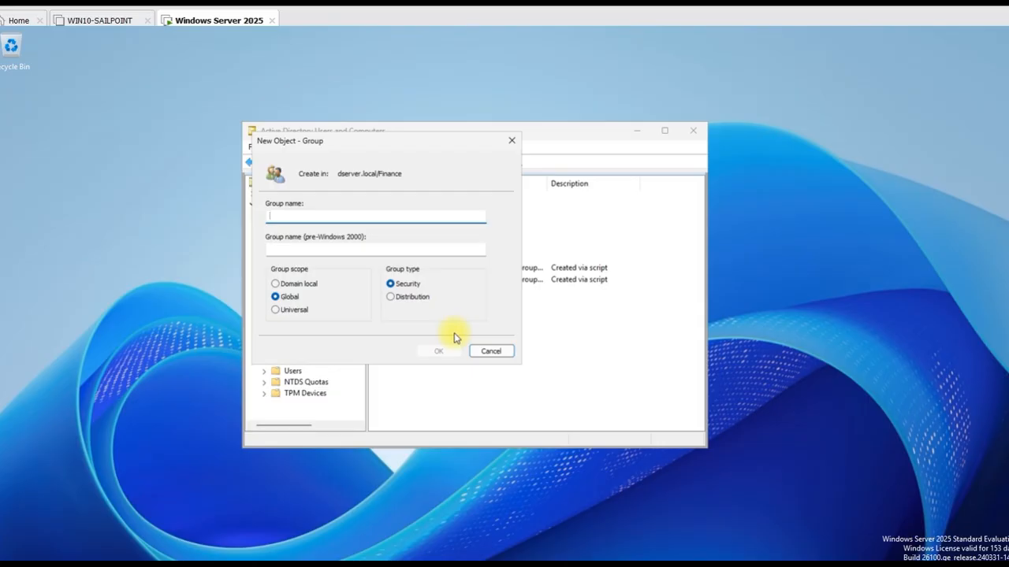
{"action": "type", "text": "Finance"}
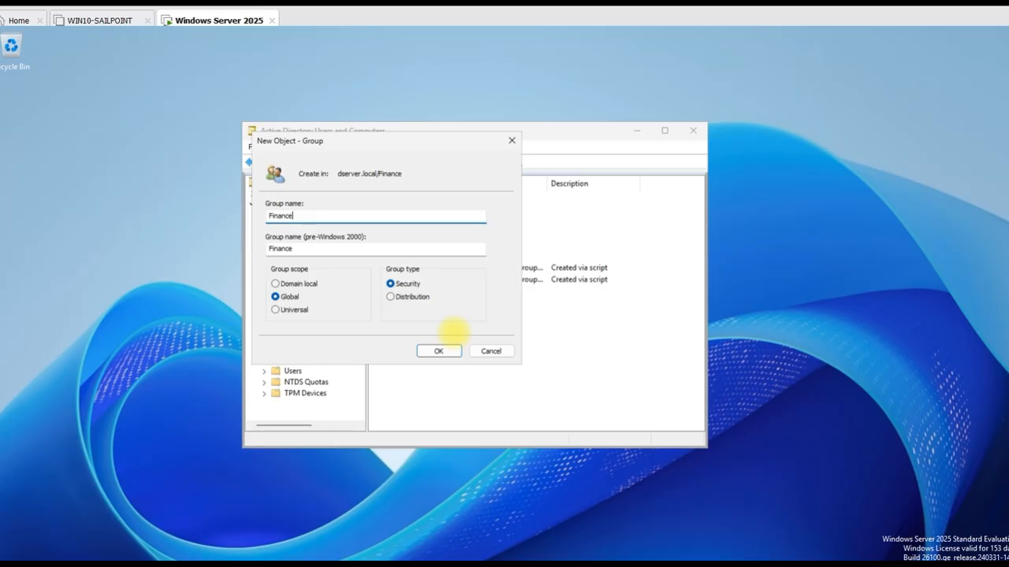
{"action": "type", "text": "_Manager"}
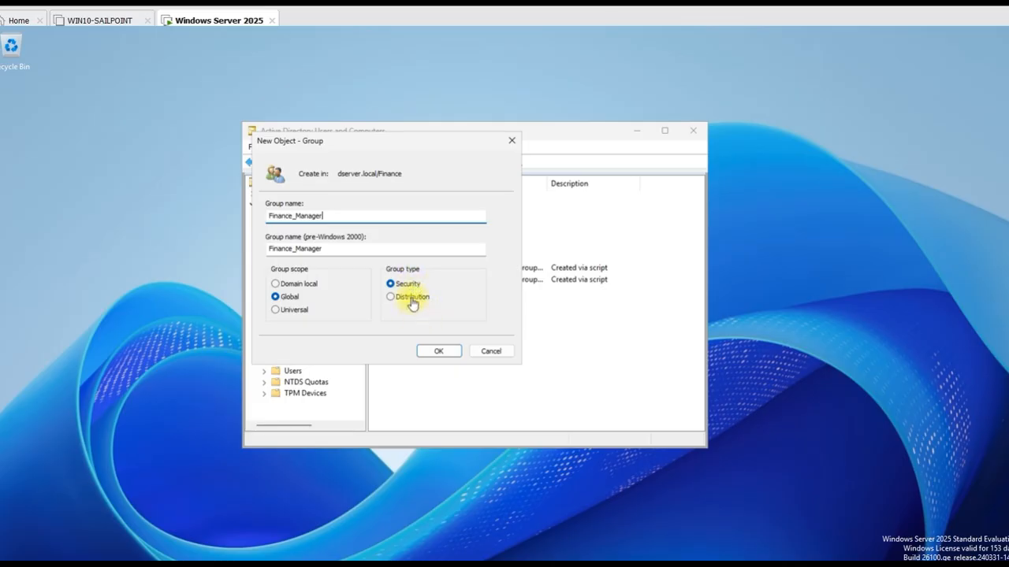
Create the Finance_Manager group and select it in the Finance list, leaving its name unchanged
{"action": "left_click", "coordinate": [439, 353]}
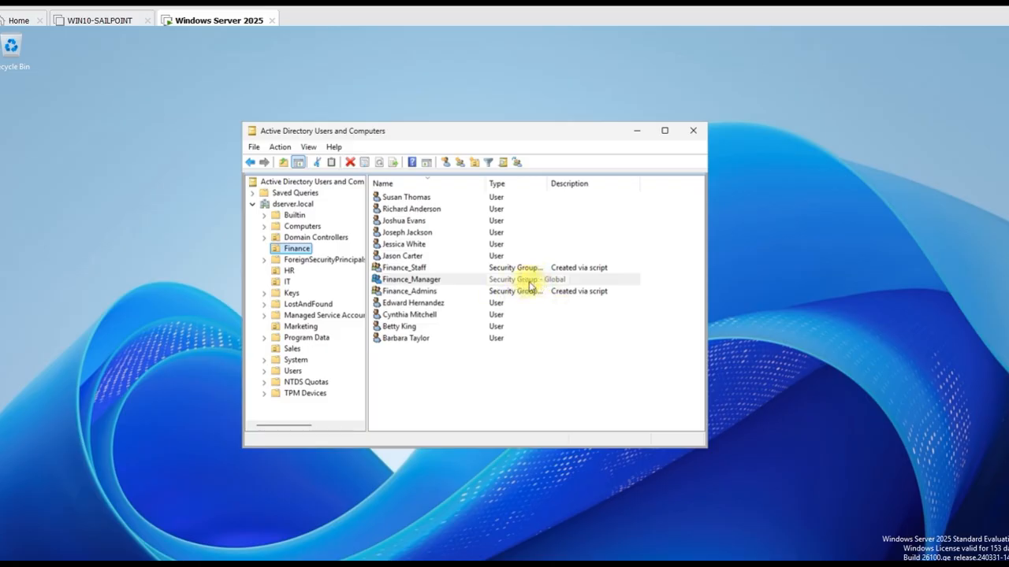
{"action": "left_click", "coordinate": [581, 280]}
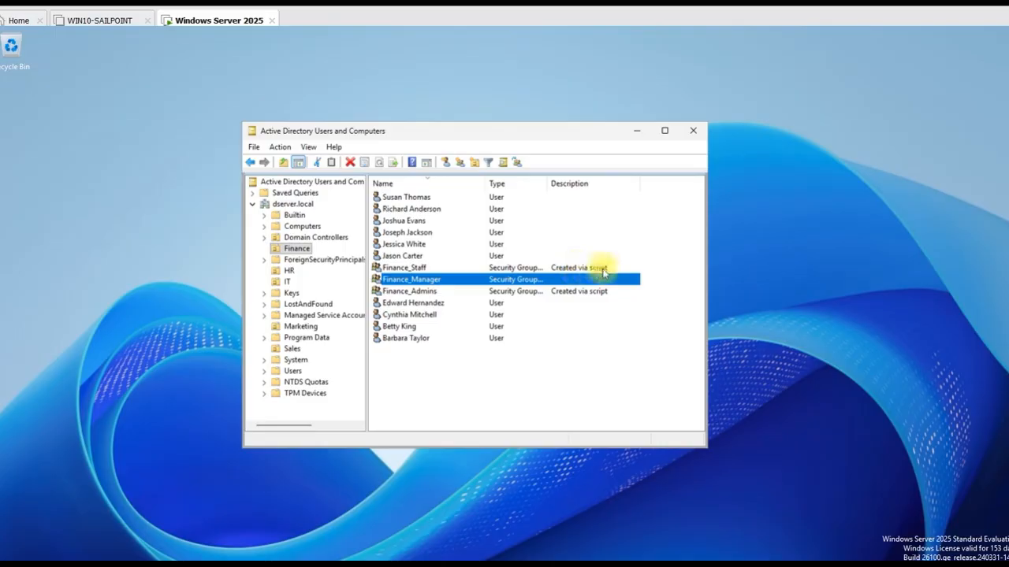
{"action": "left_click", "coordinate": [603, 269]}
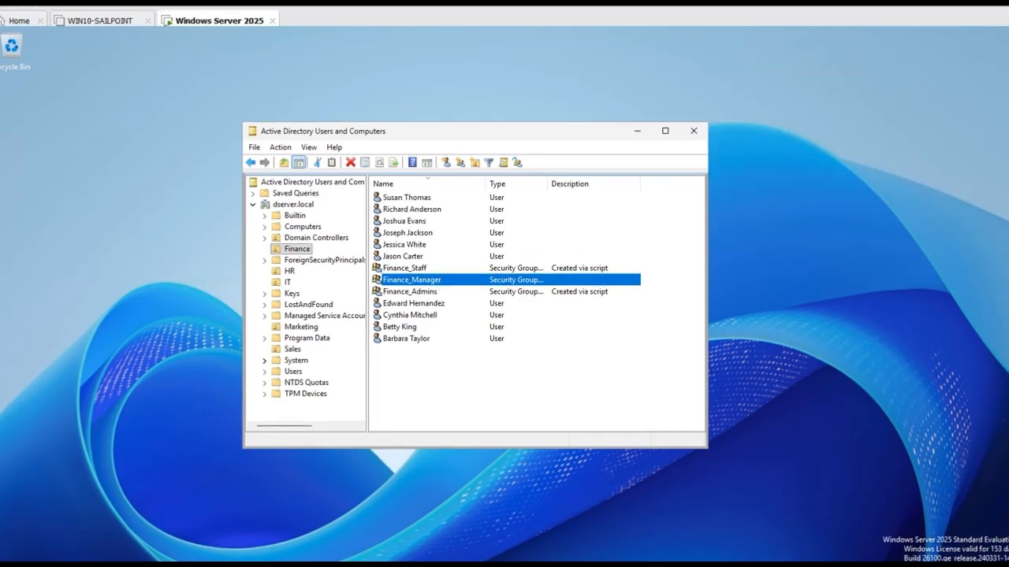
{"action": "left_click", "coordinate": [415, 282]}
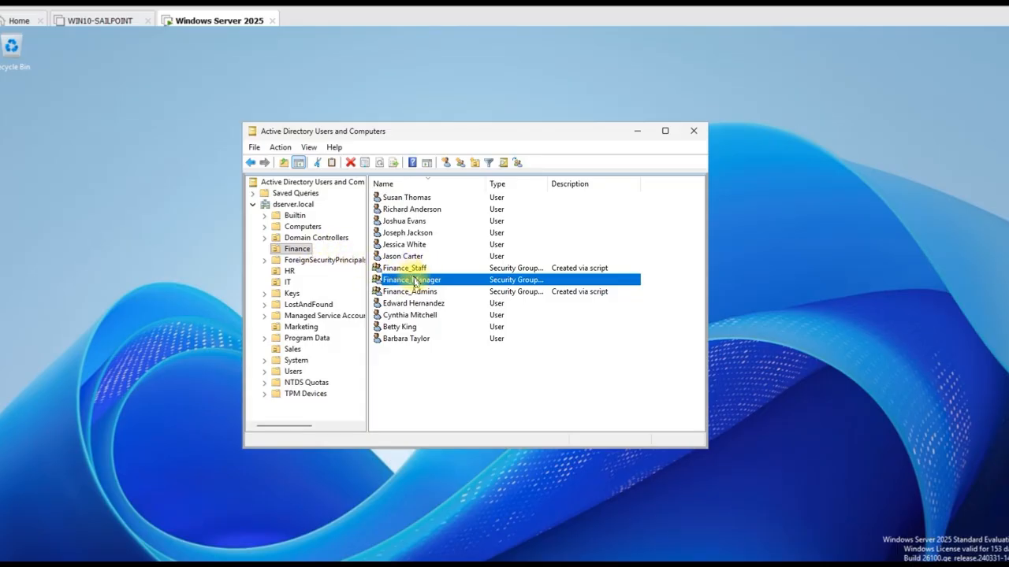
{"action": "left_click", "coordinate": [460, 283]}
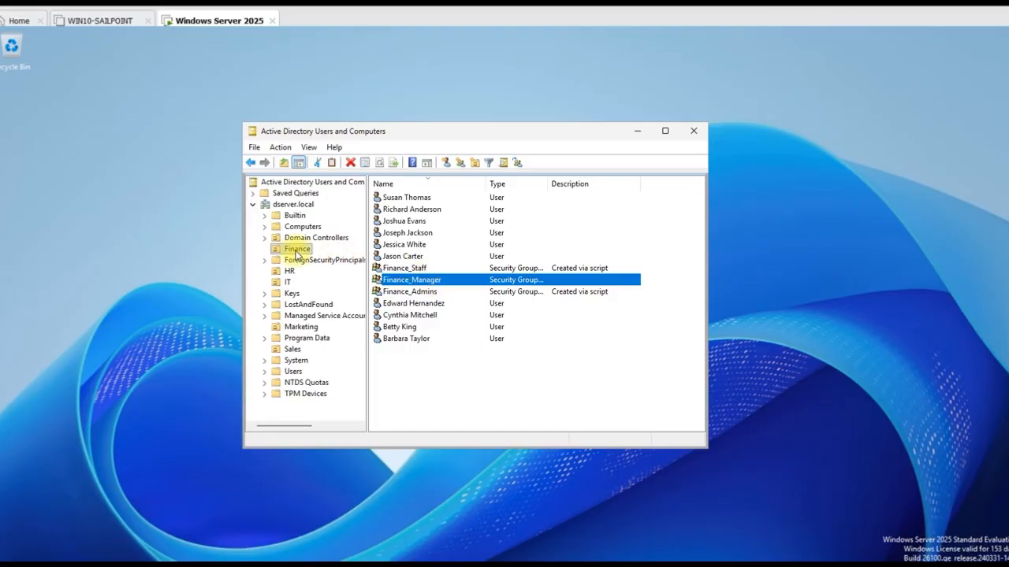
On Finance_Manager's Members tab, search for directory objects matching 'financ'
{"action": "right_click", "coordinate": [407, 282]}
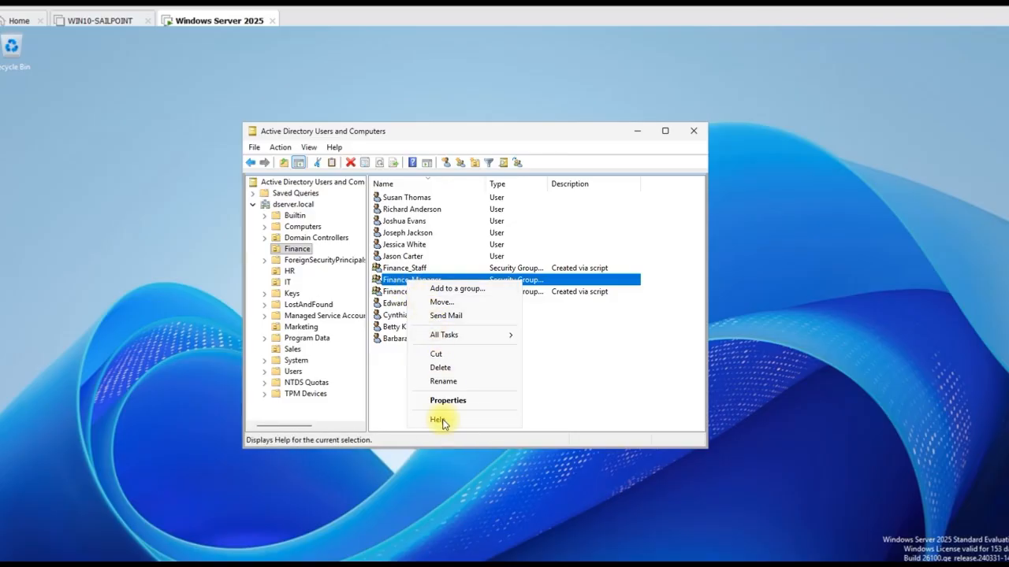
{"action": "left_click", "coordinate": [443, 404]}
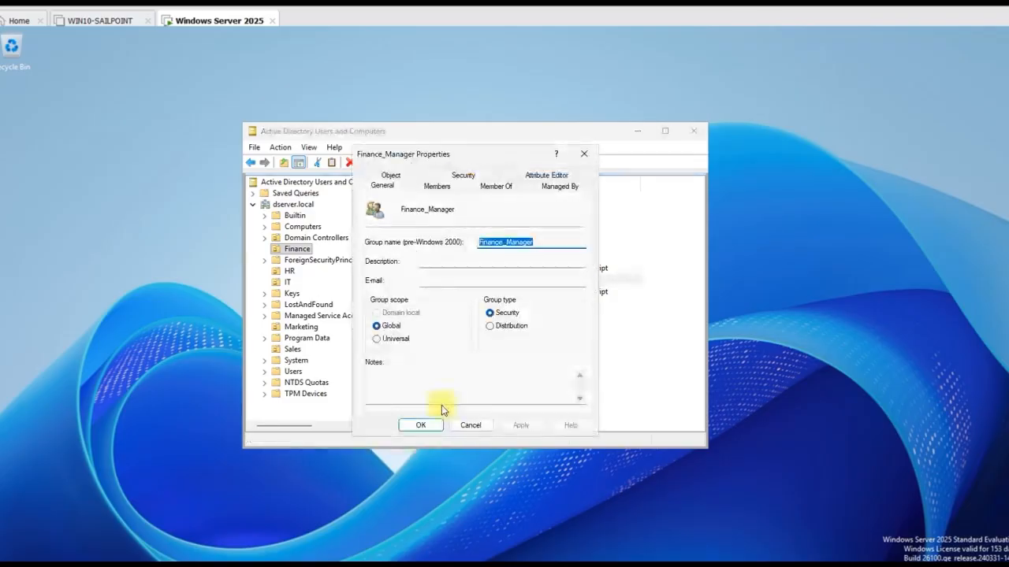
{"action": "left_click", "coordinate": [438, 188]}
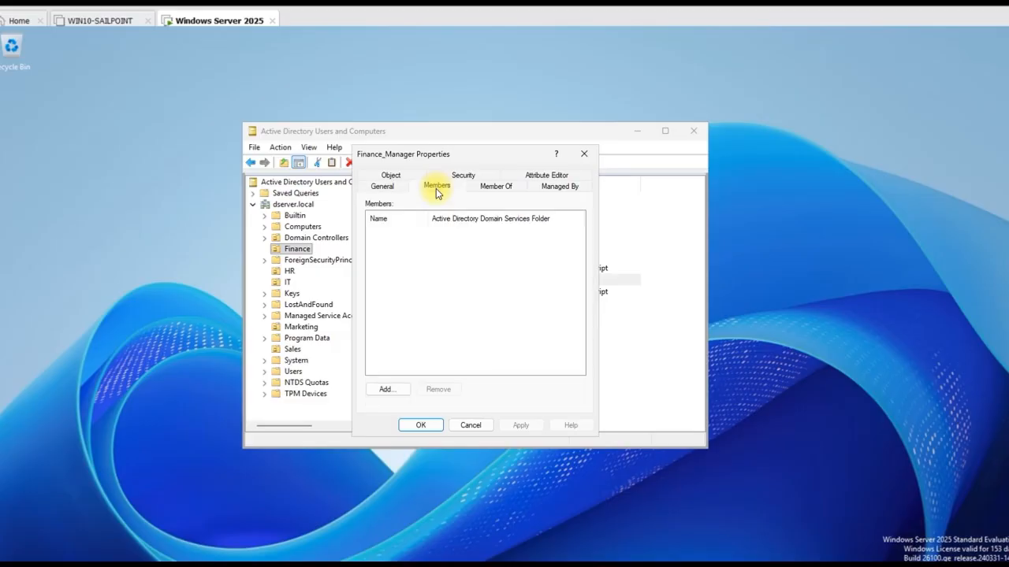
{"action": "left_click", "coordinate": [387, 389]}
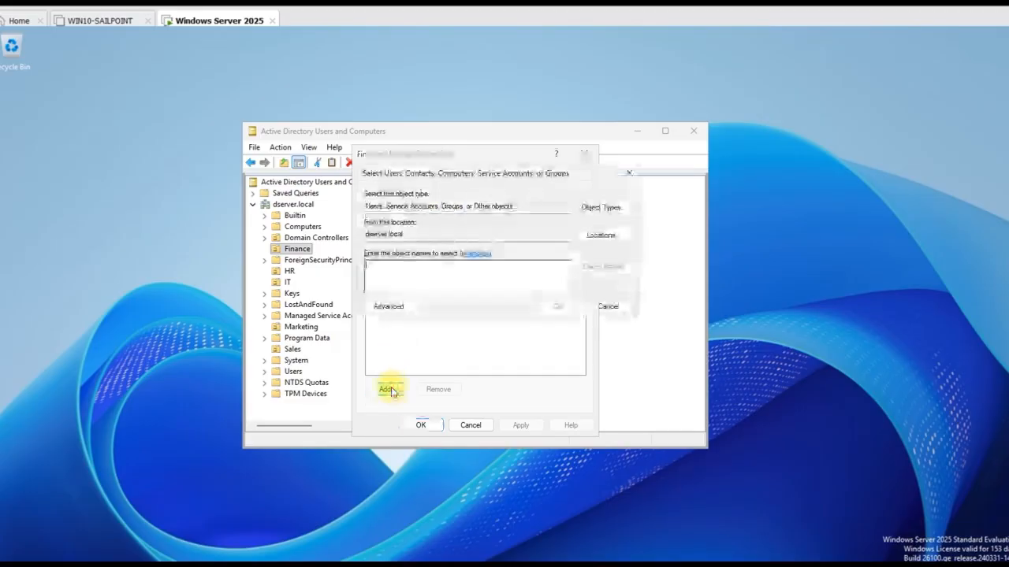
{"action": "type", "text": "finance"}
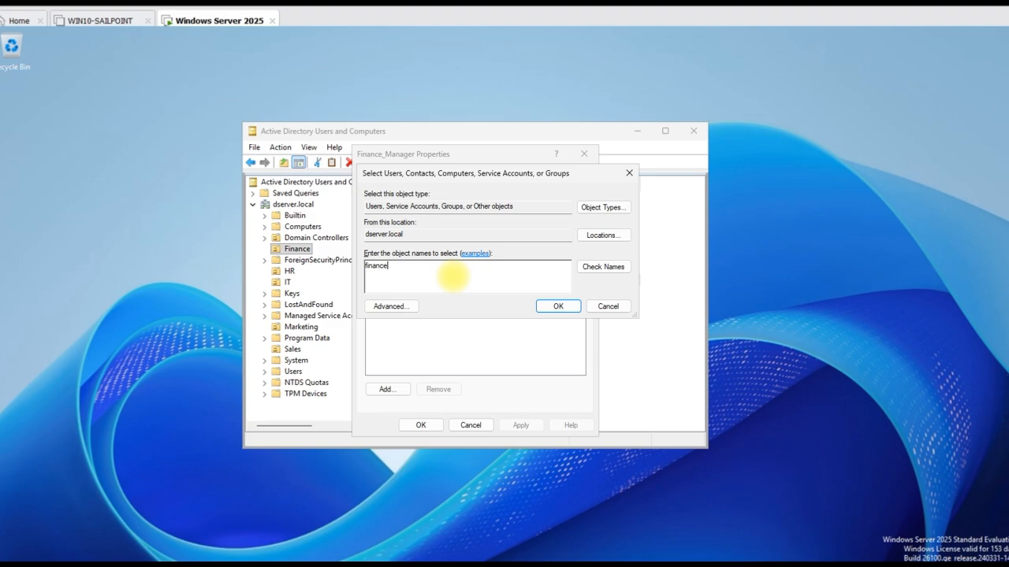
{"action": "left_click", "coordinate": [607, 268]}
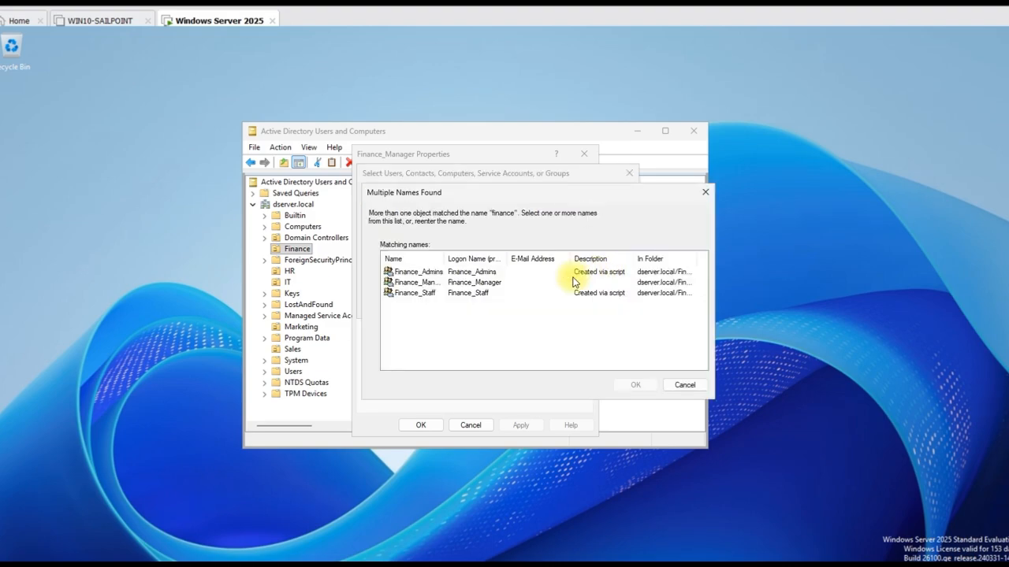
{"action": "left_click_drag", "start_coordinate": [444, 258], "coordinate": [541, 268]}
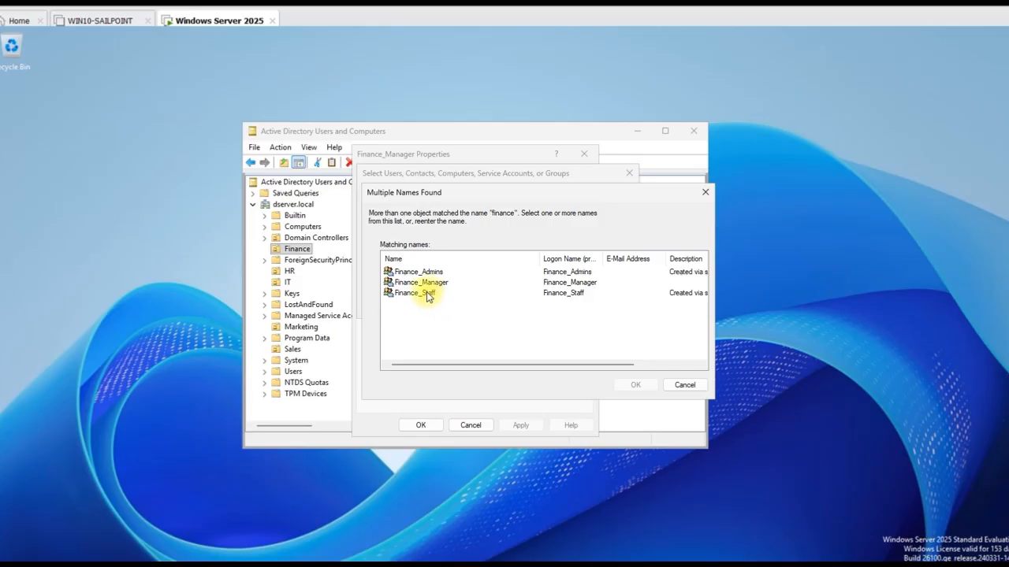
Add Finance_Staff and Finance_Admins as members and apply the change
{"action": "double_click", "coordinate": [425, 293]}
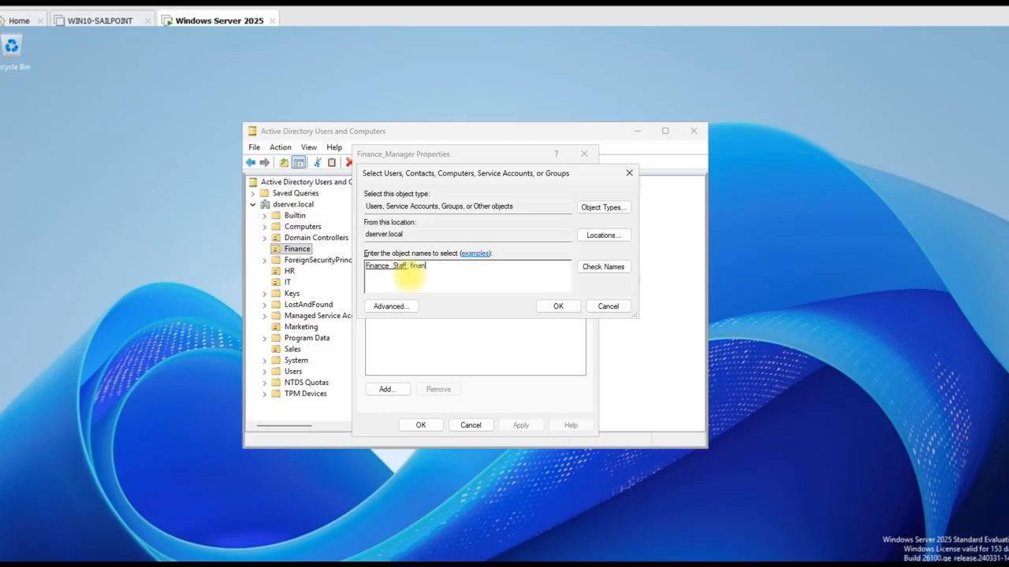
{"action": "left_click", "coordinate": [601, 266]}
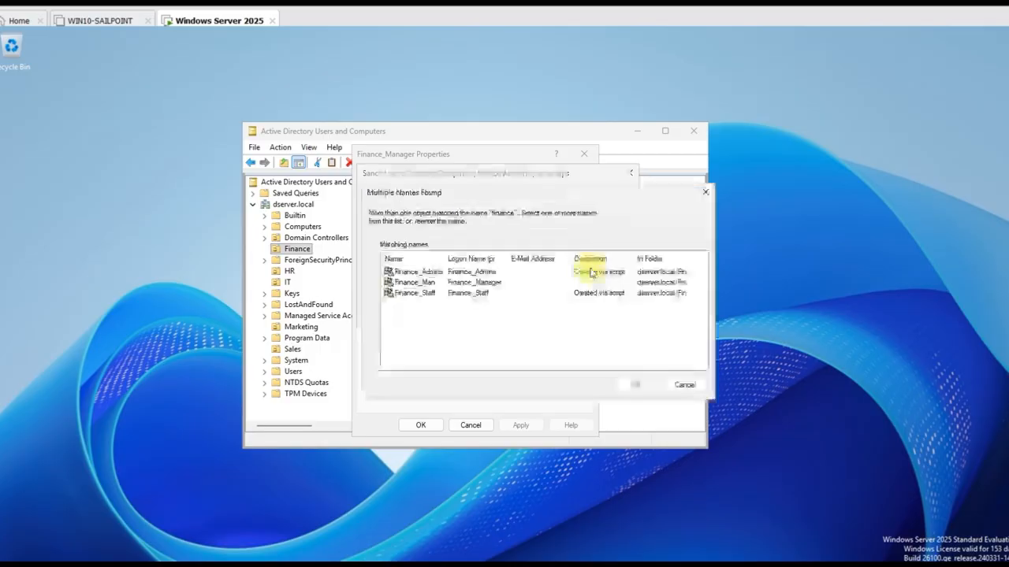
{"action": "left_click", "coordinate": [405, 273]}
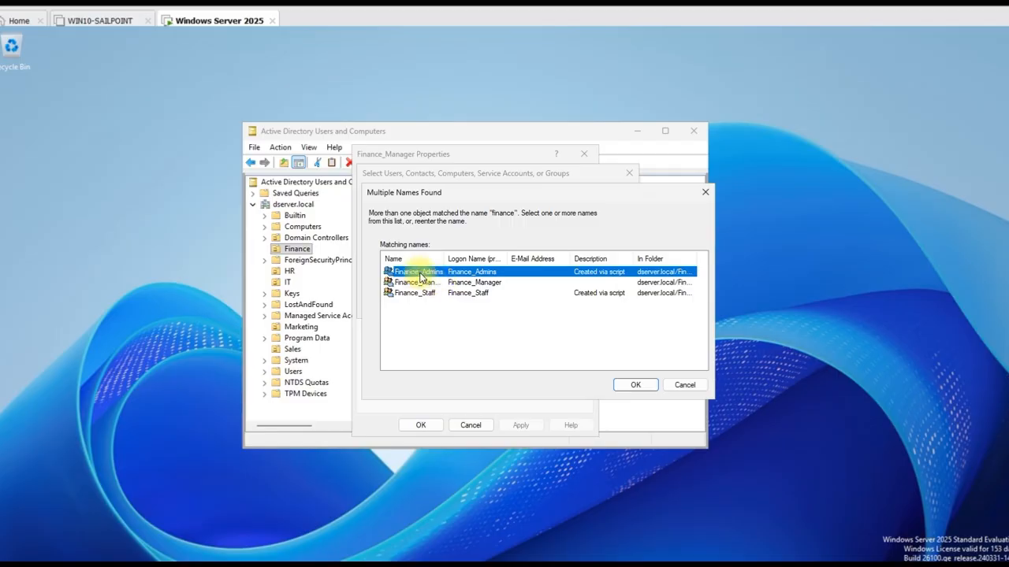
{"action": "left_click", "coordinate": [633, 385]}
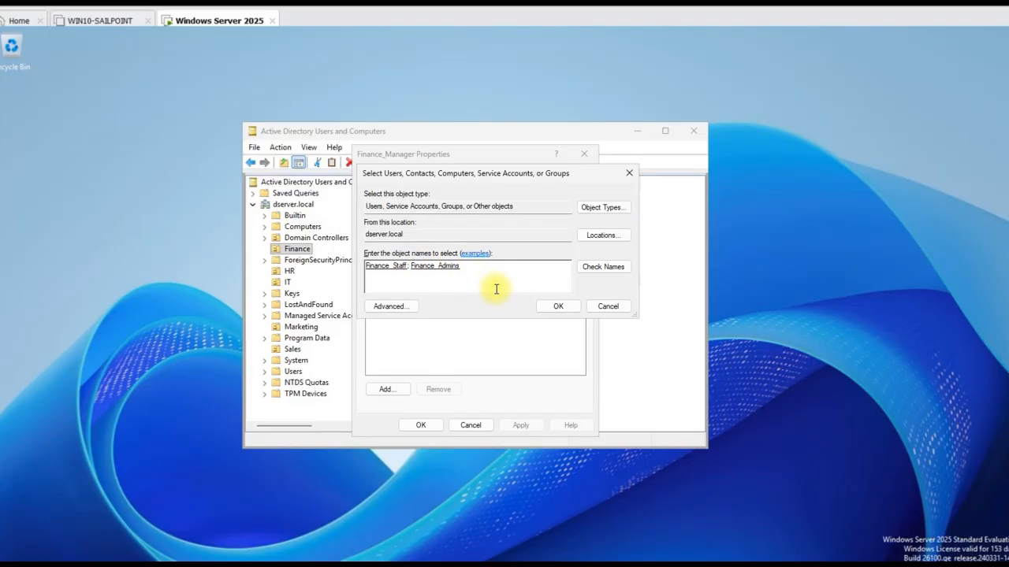
{"action": "left_click", "coordinate": [566, 306]}
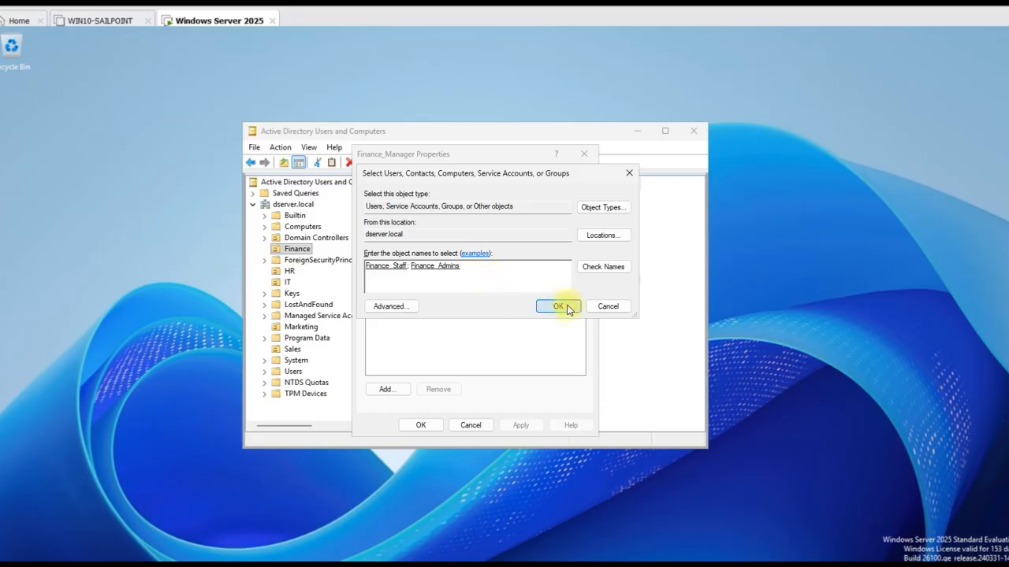
{"action": "left_click", "coordinate": [520, 425]}
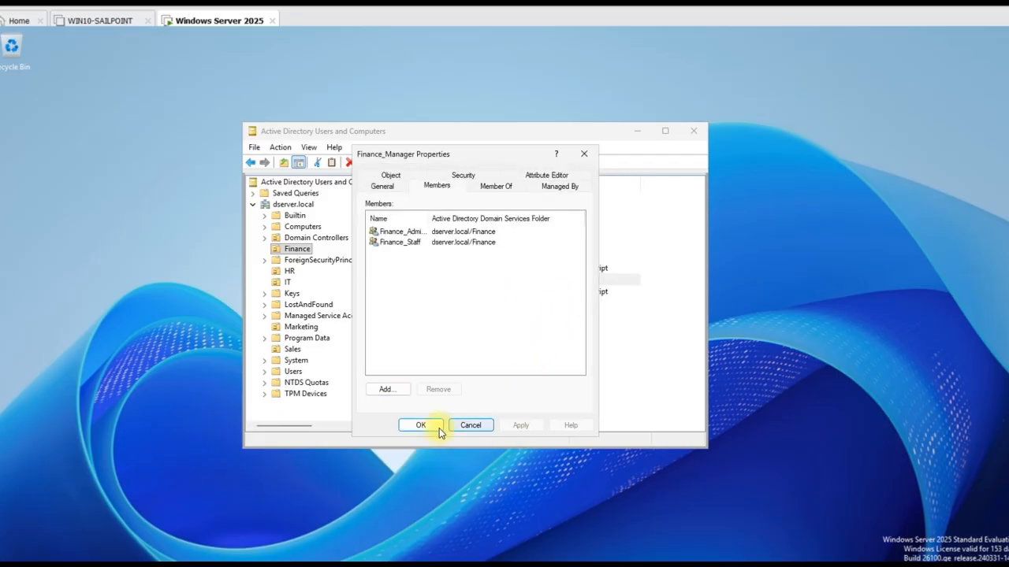
Reopen Finance_Manager's properties to confirm Finance_Admins and Finance_Staff are saved as members
{"action": "left_click", "coordinate": [421, 424]}
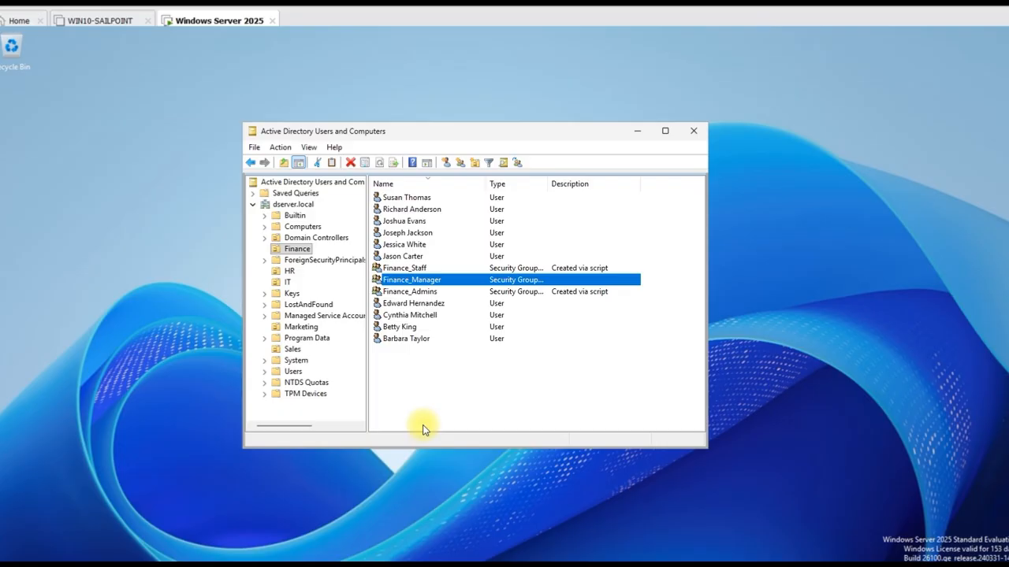
{"action": "double_click", "coordinate": [408, 282]}
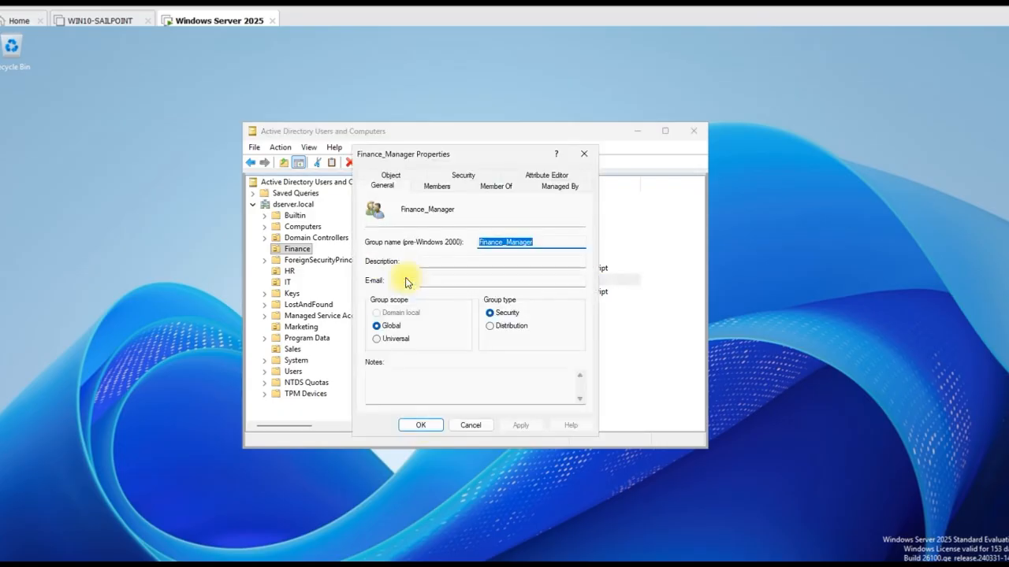
{"action": "left_click", "coordinate": [445, 189]}
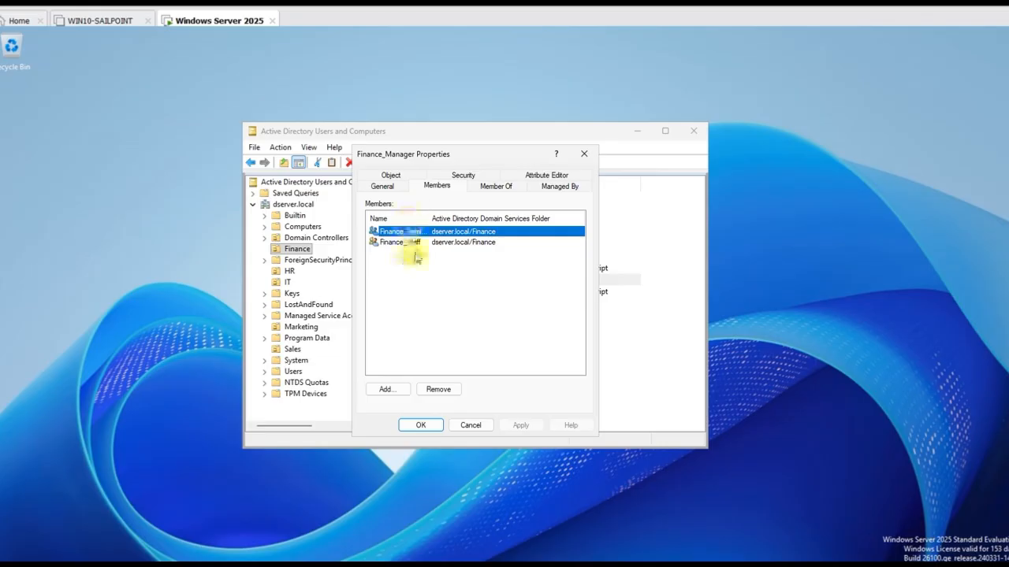
{"action": "left_click_drag", "start_coordinate": [429, 222], "coordinate": [497, 232]}
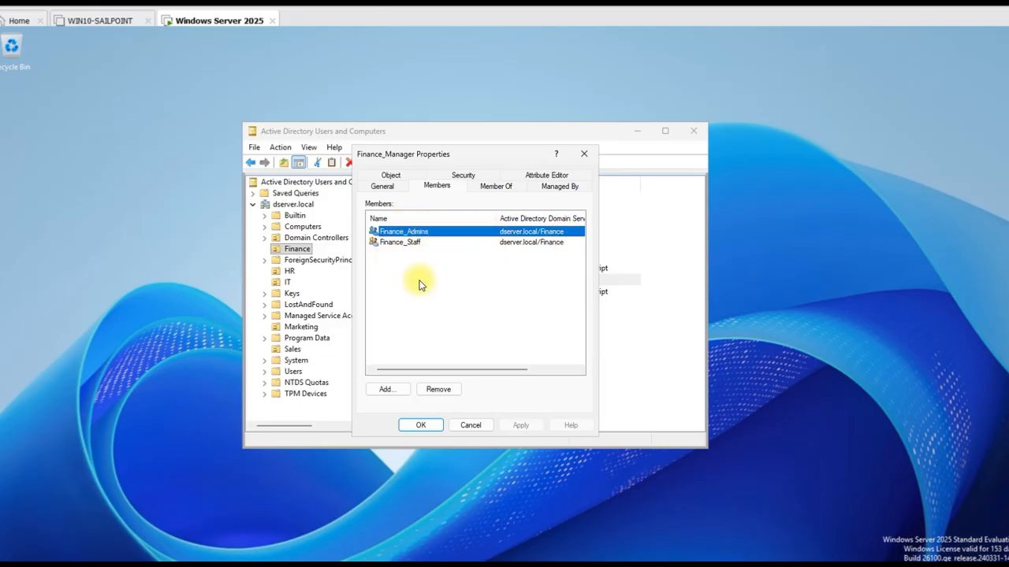
{"action": "left_click", "coordinate": [420, 425]}
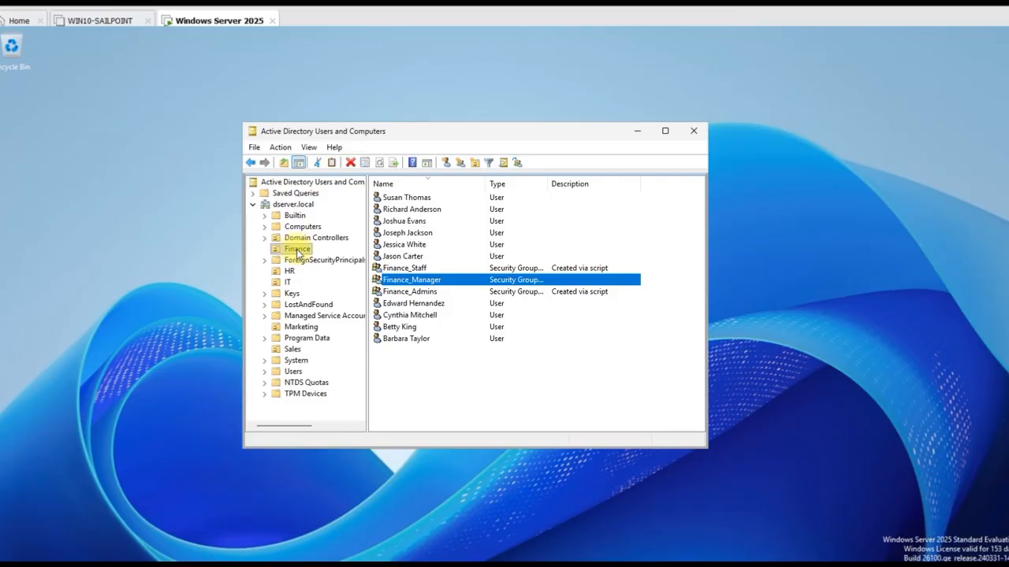
From the Finance OU's context menu, start a new user, backing out of an accidental rename first
{"action": "right_click", "coordinate": [298, 252]}
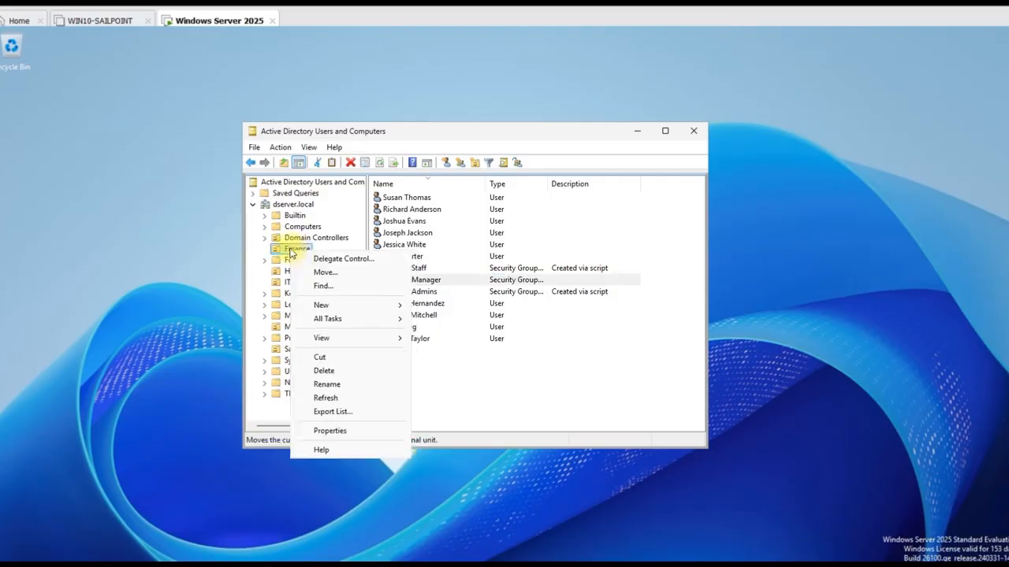
{"action": "left_click", "coordinate": [333, 383]}
{"action": "left_click", "coordinate": [331, 253]}
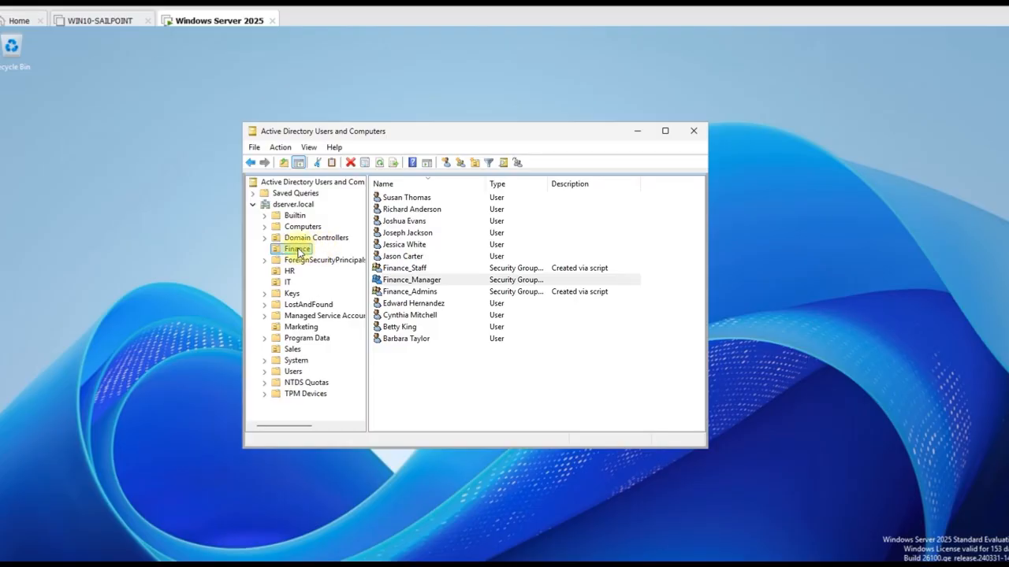
{"action": "right_click", "coordinate": [299, 252]}
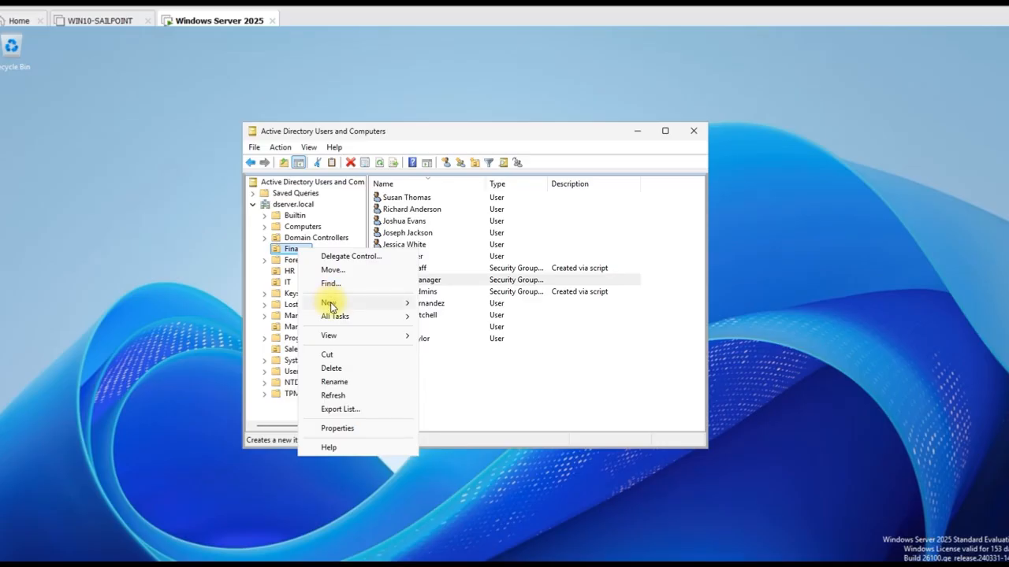
{"action": "mouse_move", "coordinate": [330, 306]}
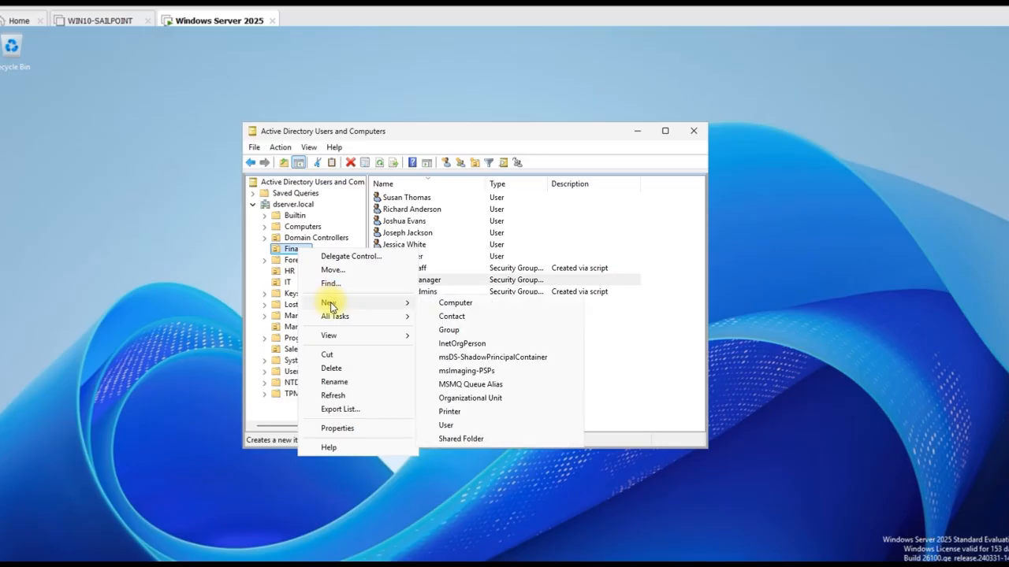
{"action": "left_click", "coordinate": [447, 425]}
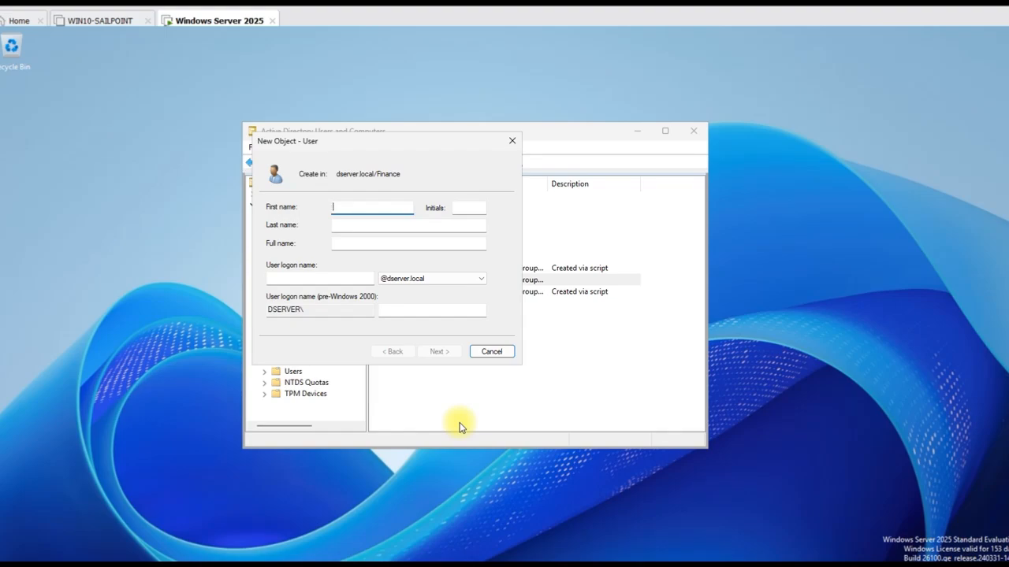
Enter the new user's first name, last name and logon name, then continue to the password page
{"action": "type", "text": "Johns="}
{"action": "key", "text": "BackSpace"}
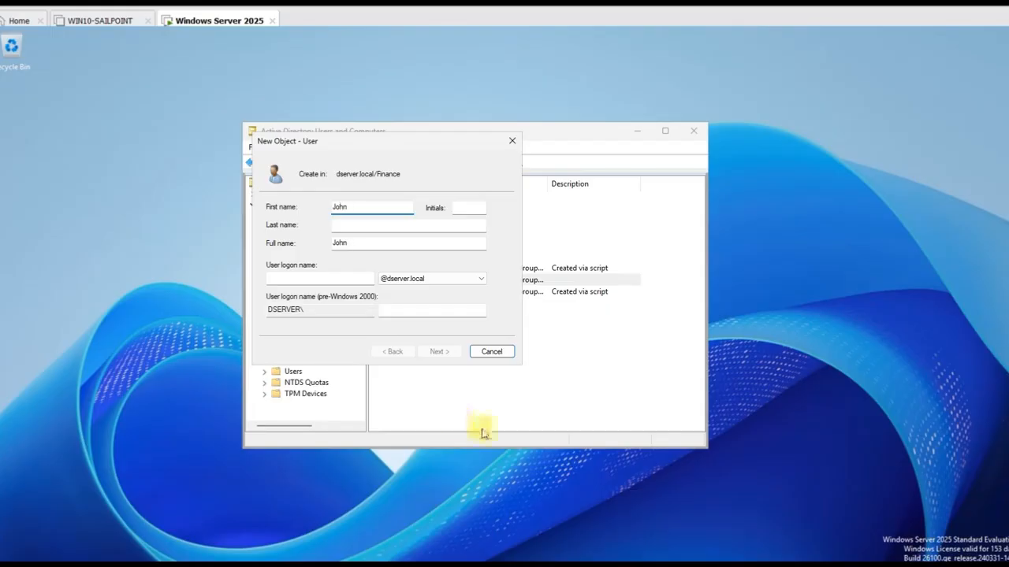
{"action": "left_click", "coordinate": [457, 208]}
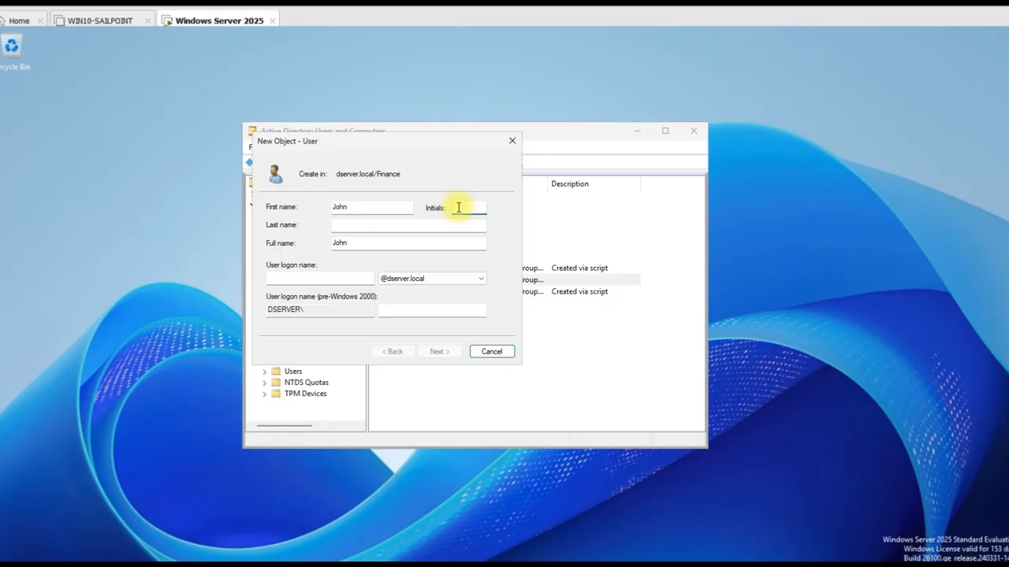
{"action": "left_click", "coordinate": [388, 227]}
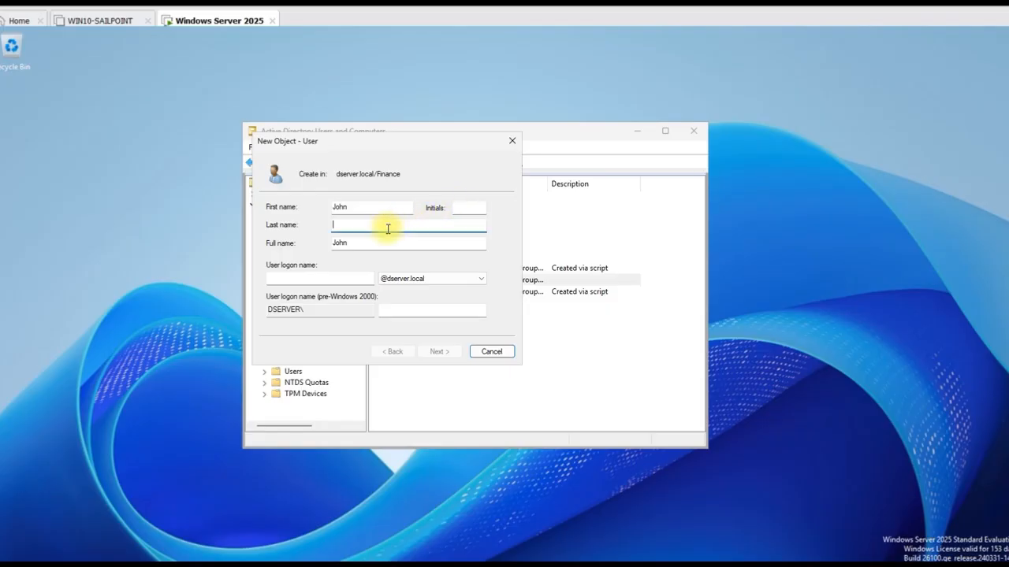
{"action": "type", "text": "Smith"}
{"action": "left_click", "coordinate": [356, 279]}
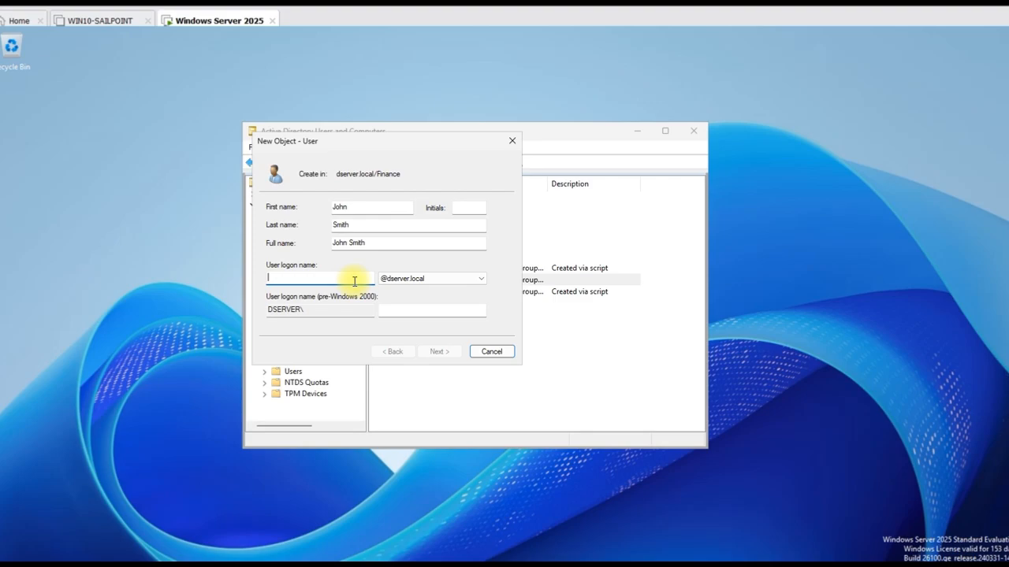
{"action": "type", "text": "DAV"}
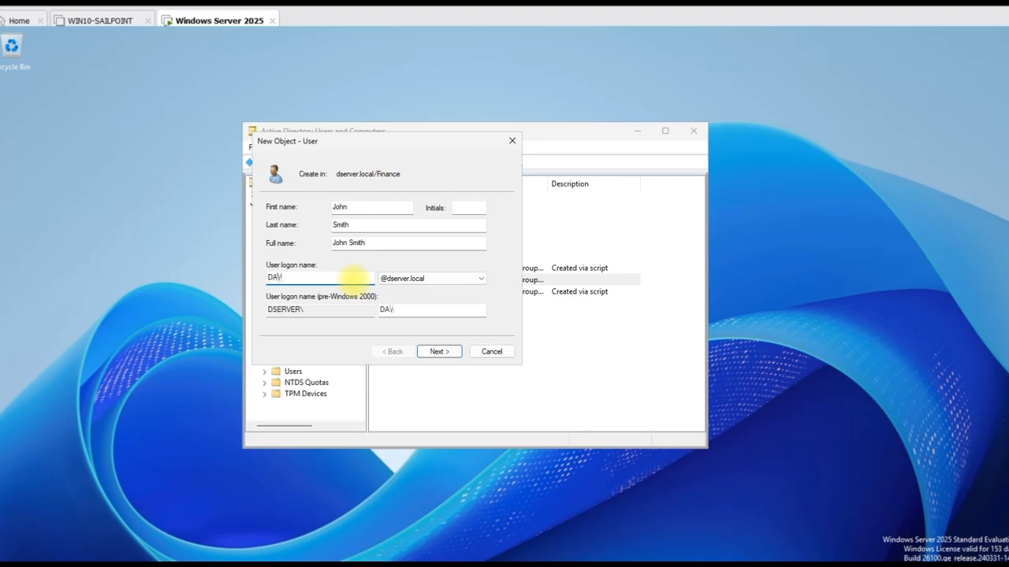
{"action": "type", "text": "0001"}
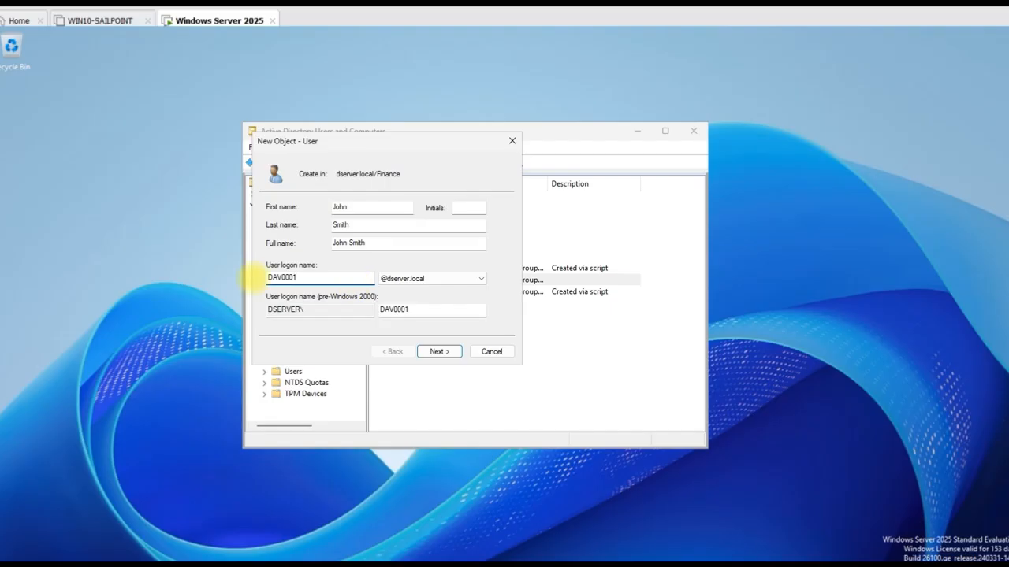
{"action": "left_click", "coordinate": [455, 351]}
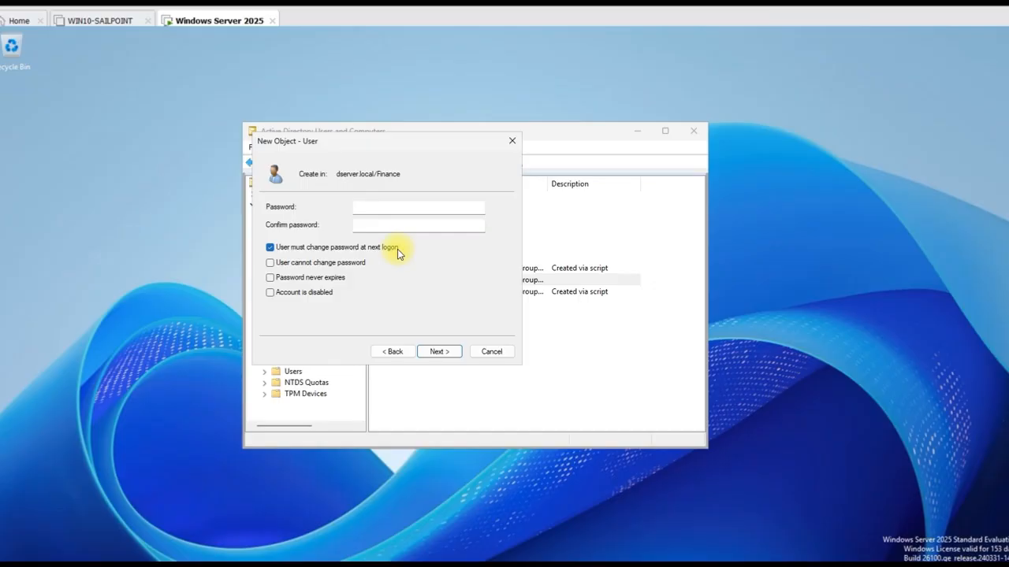
Adjust the password option checkboxes, leaving normal password expiry and the account enabled
{"action": "left_click", "coordinate": [270, 263]}
{"action": "left_click", "coordinate": [603, 345]}
{"action": "left_click", "coordinate": [271, 248]}
{"action": "left_click", "coordinate": [270, 262]}
{"action": "left_click", "coordinate": [270, 264]}
{"action": "left_click", "coordinate": [270, 280]}
{"action": "left_click", "coordinate": [270, 278]}
{"action": "left_click", "coordinate": [270, 293]}
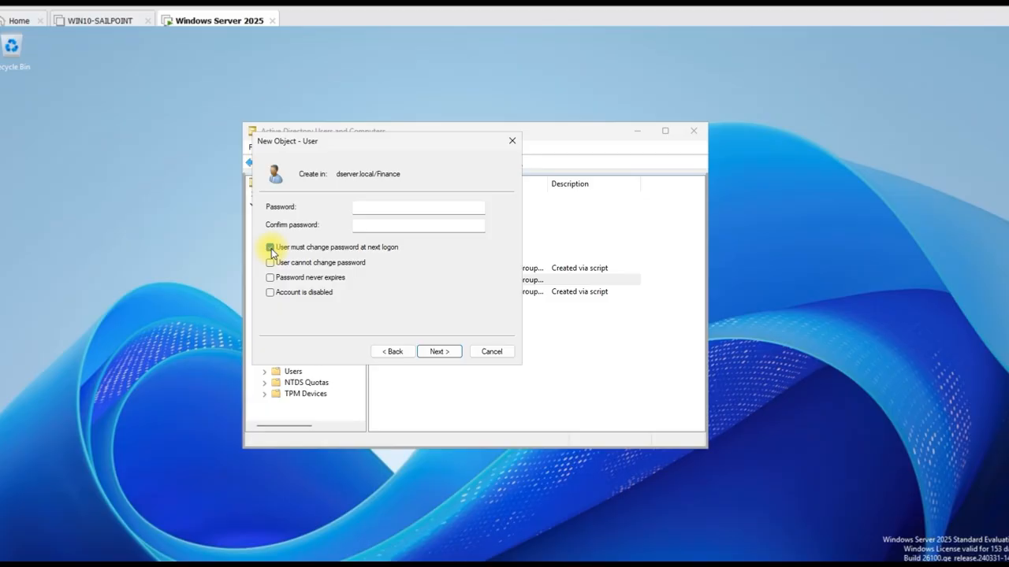
Enter and confirm the account password, then finish creating the user
{"action": "left_click", "coordinate": [394, 207]}
{"action": "type", "text": "Pas"}
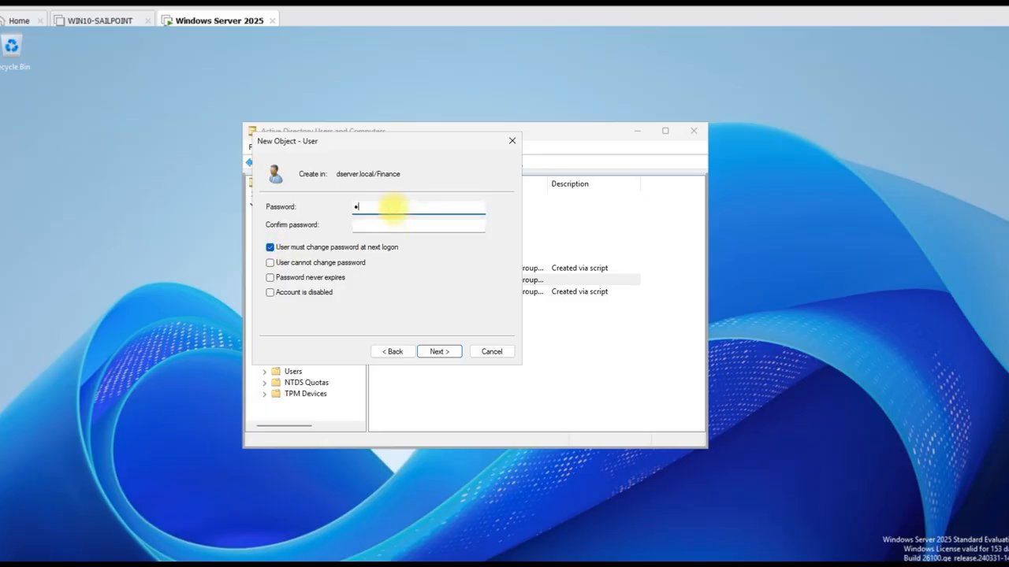
{"action": "type", "text": "sword1"}
{"action": "left_click", "coordinate": [389, 228]}
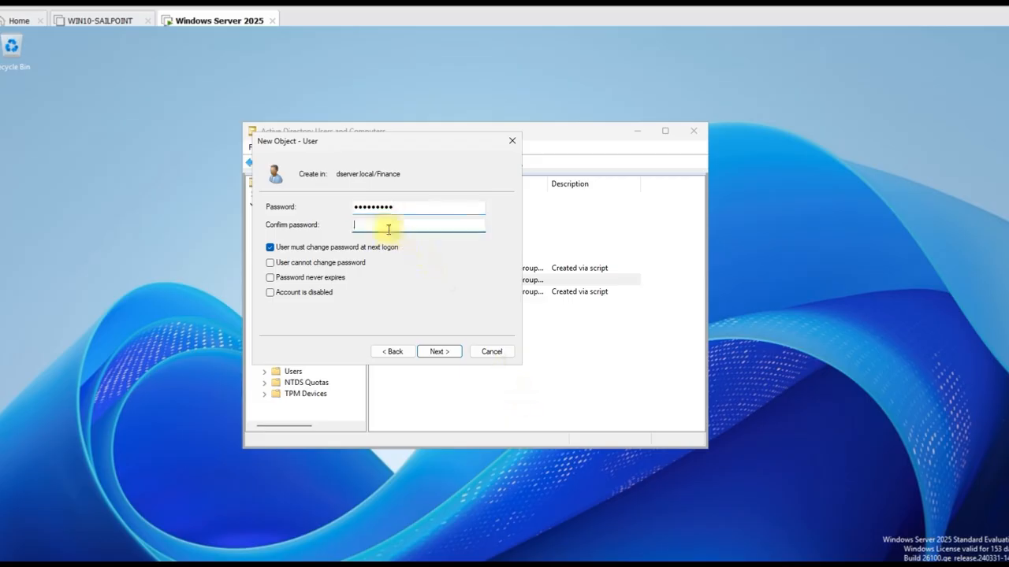
{"action": "type", "text": "Password1"}
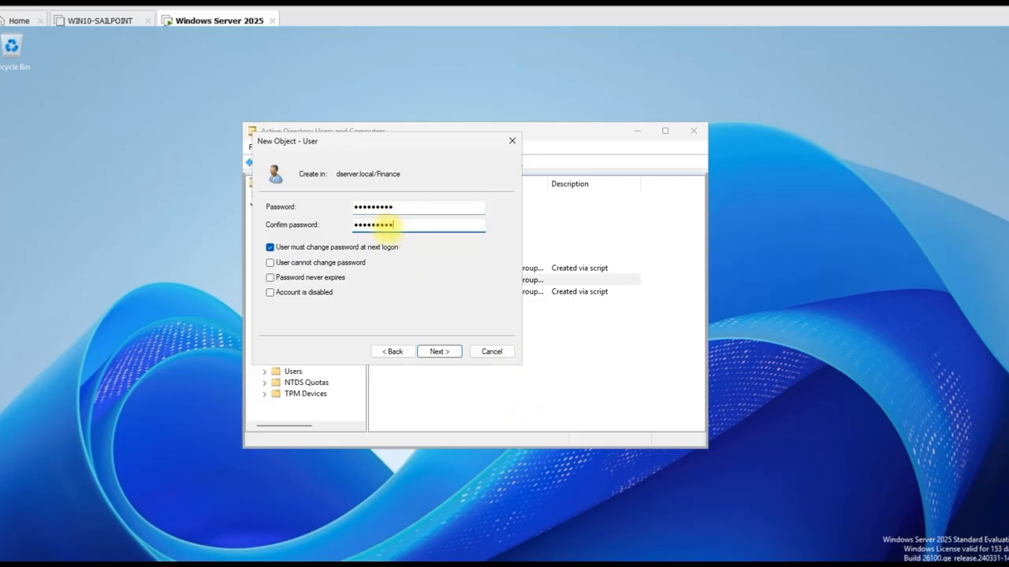
{"action": "left_click", "coordinate": [442, 353]}
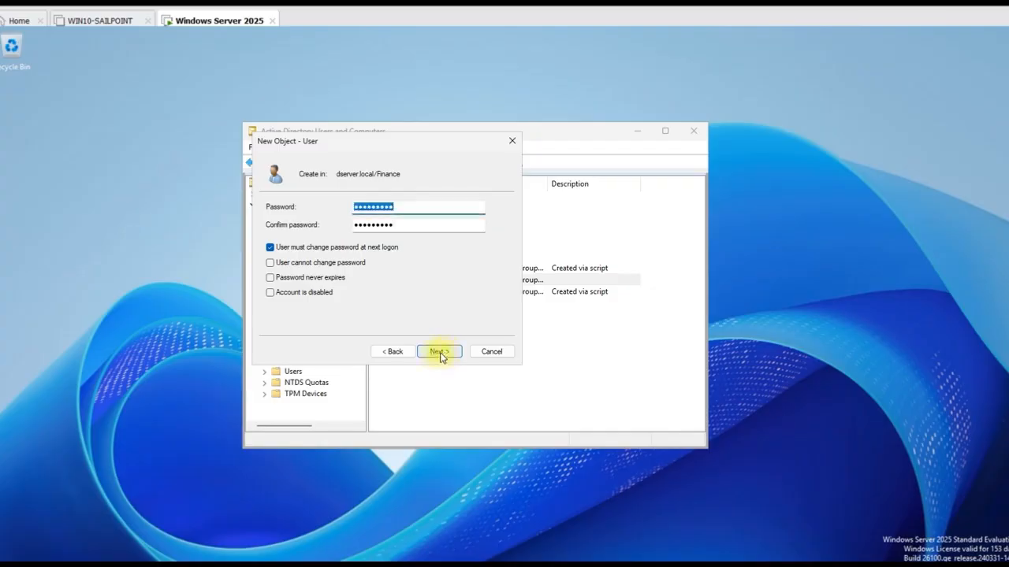
{"action": "left_click", "coordinate": [440, 352]}
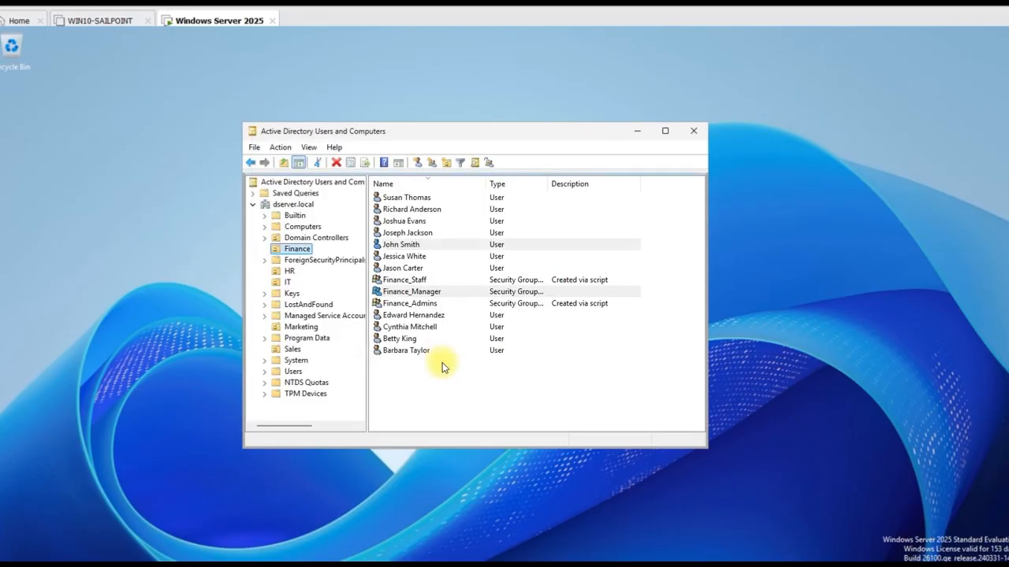
Open the new user's properties and set the description to Finance Manager
{"action": "double_click", "coordinate": [401, 245]}
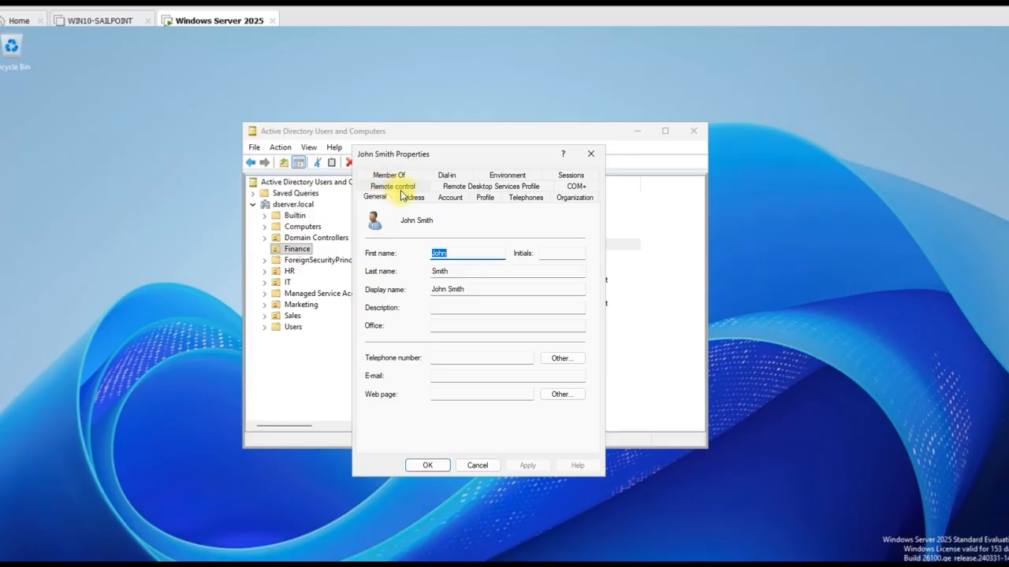
{"action": "left_click", "coordinate": [442, 357]}
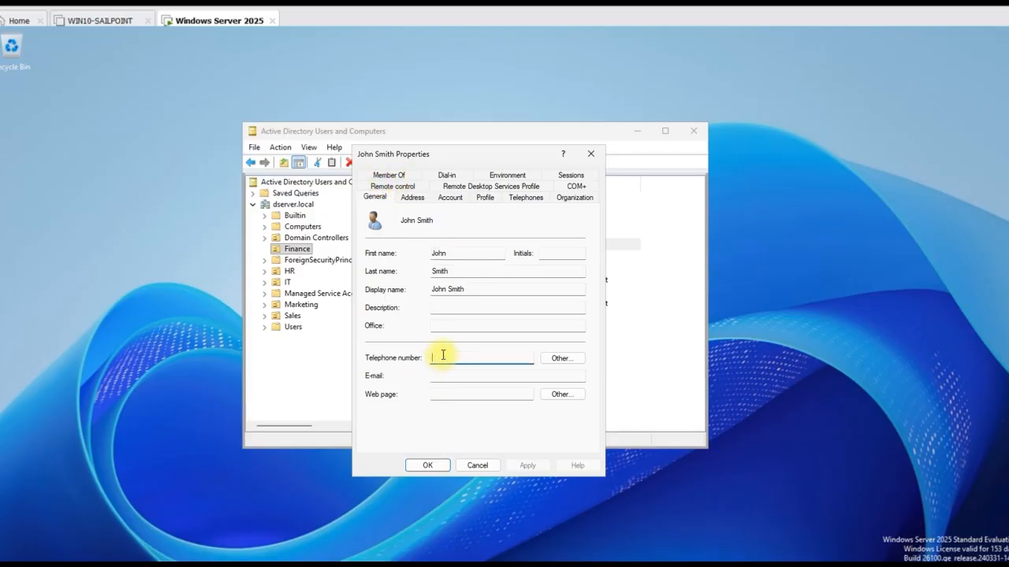
{"action": "left_click", "coordinate": [439, 307]}
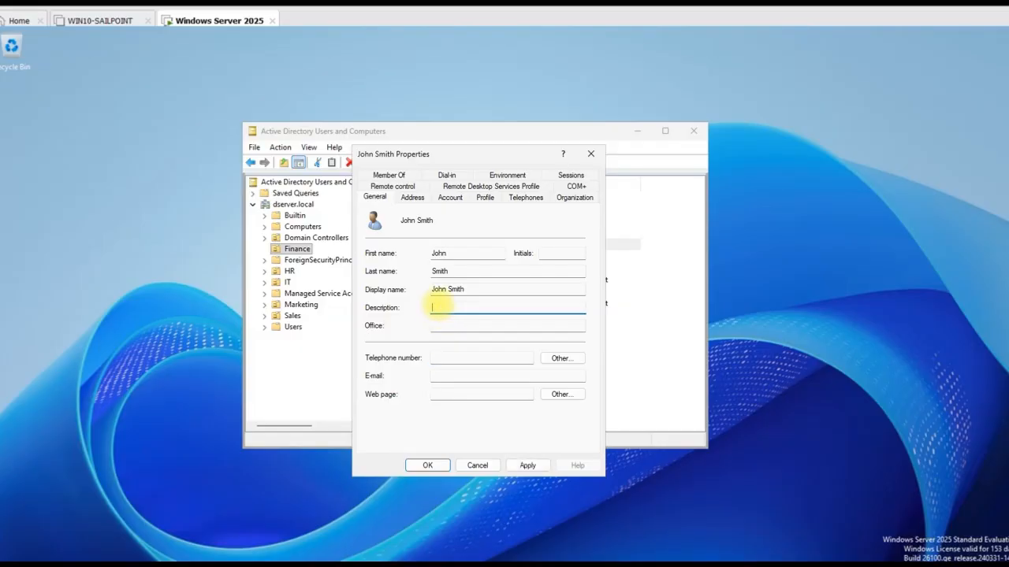
{"action": "type", "text": "Finance Manager"}
Fill in the user's office name, telephone number and e-mail address
{"action": "left_click", "coordinate": [461, 323]}
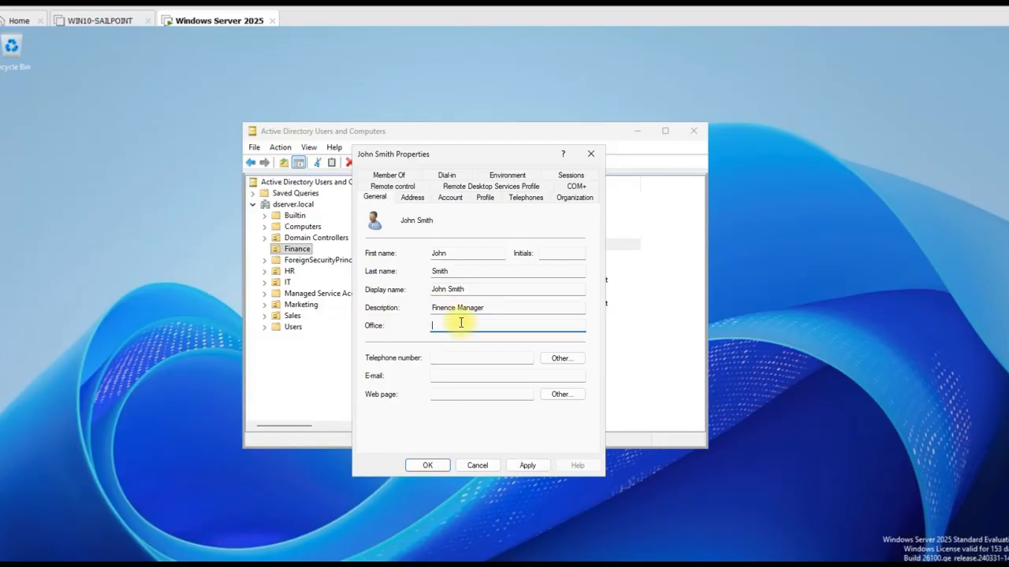
{"action": "type", "text": "No2 James omplex"}
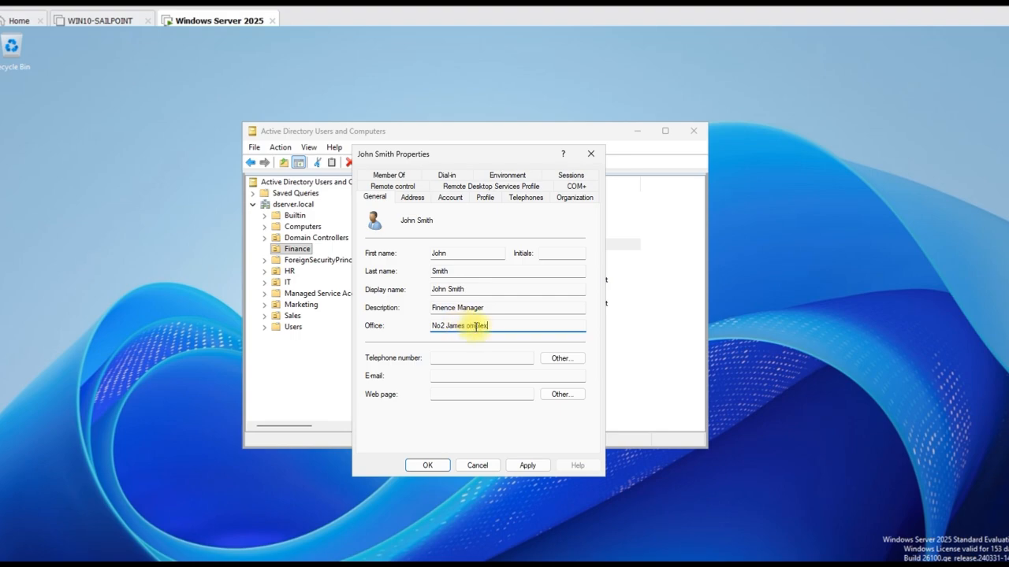
{"action": "left_click", "coordinate": [468, 325]}
{"action": "type", "text": "C"}
{"action": "left_click", "coordinate": [473, 358]}
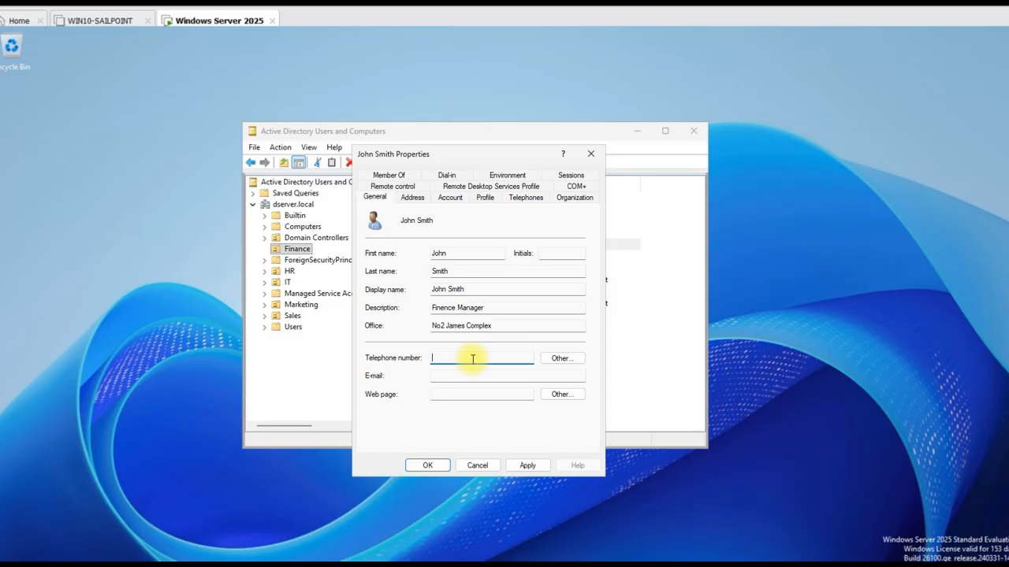
{"action": "type", "text": "09000000"}
{"action": "left_click", "coordinate": [492, 379]}
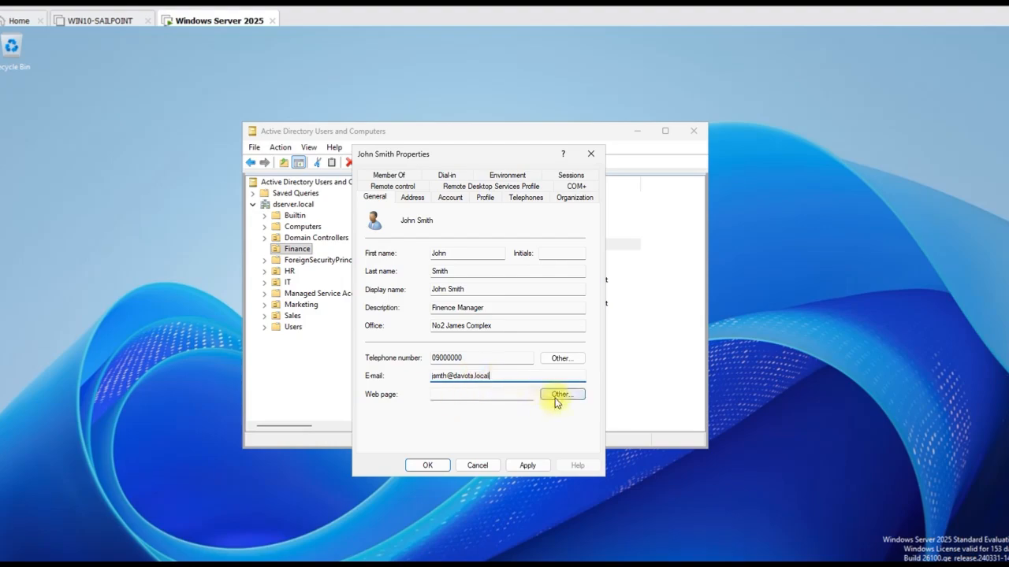
{"action": "left_click", "coordinate": [416, 198]}
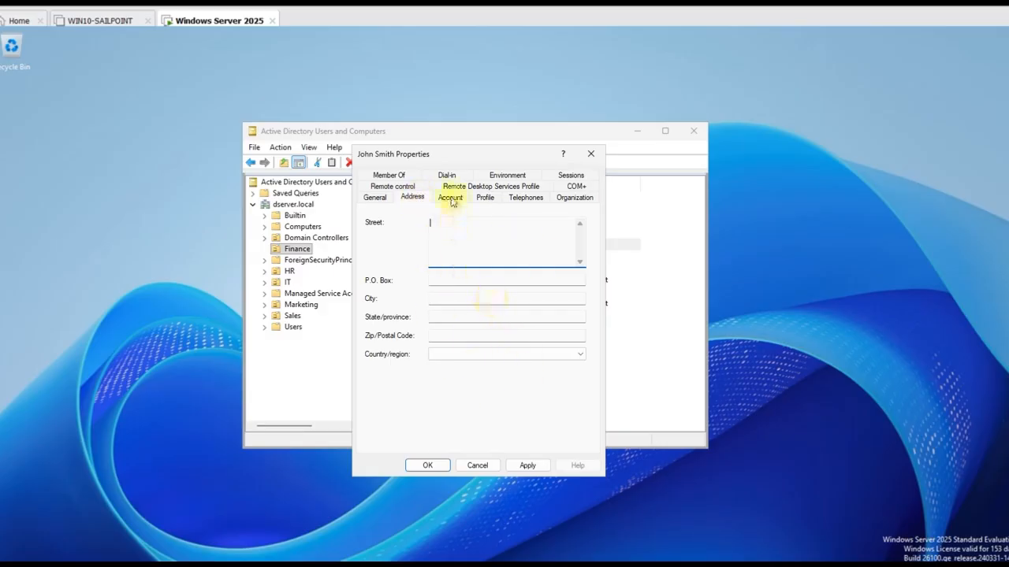
Look over the user's General, Address, Account and Profile tabs
{"action": "left_click", "coordinate": [374, 198]}
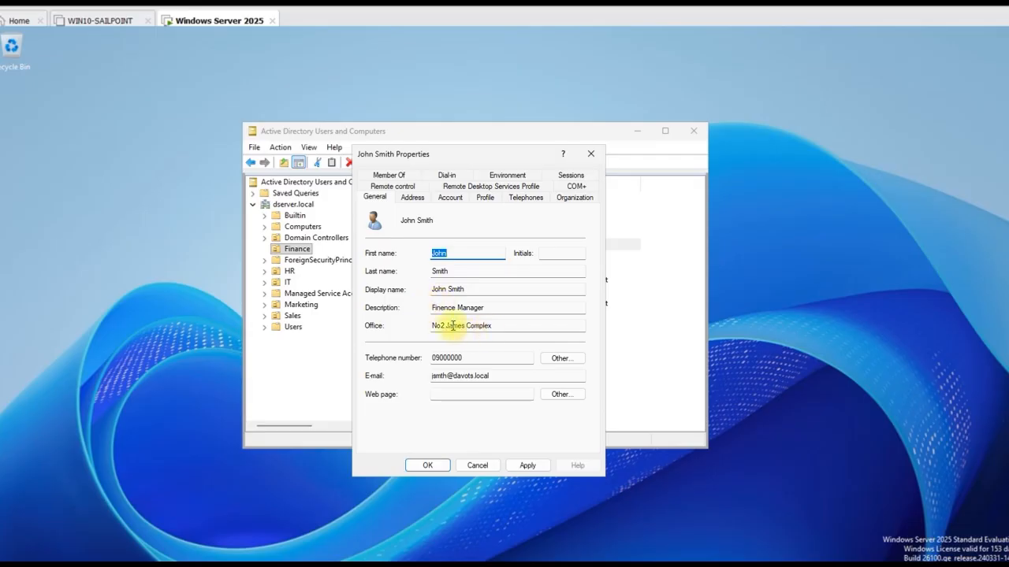
{"action": "left_click", "coordinate": [412, 197]}
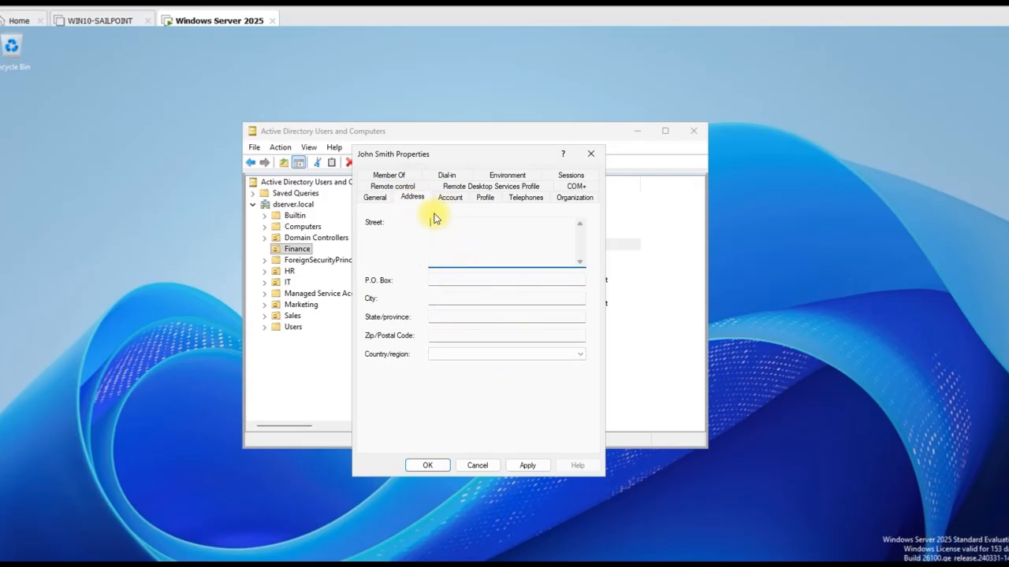
{"action": "left_click", "coordinate": [451, 197]}
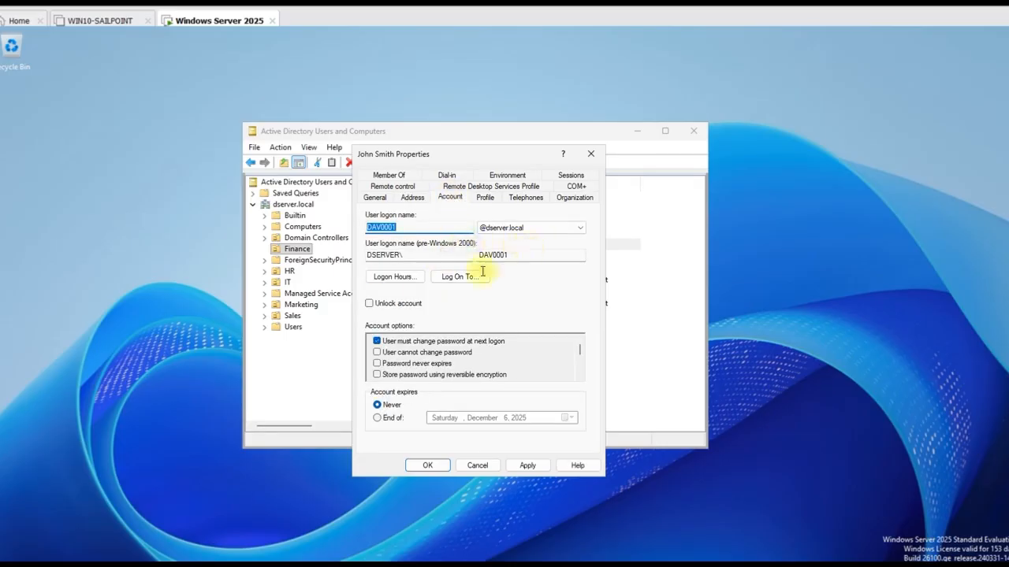
{"action": "left_click", "coordinate": [484, 197]}
{"action": "left_click", "coordinate": [434, 229]}
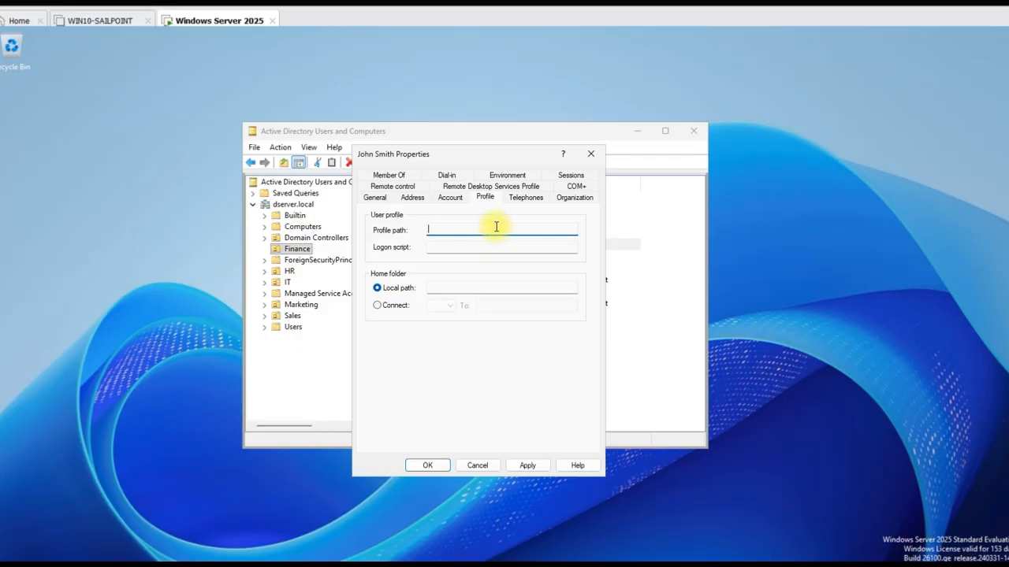
Set the home folder to connect as network drive Z:
{"action": "left_click", "coordinate": [556, 247]}
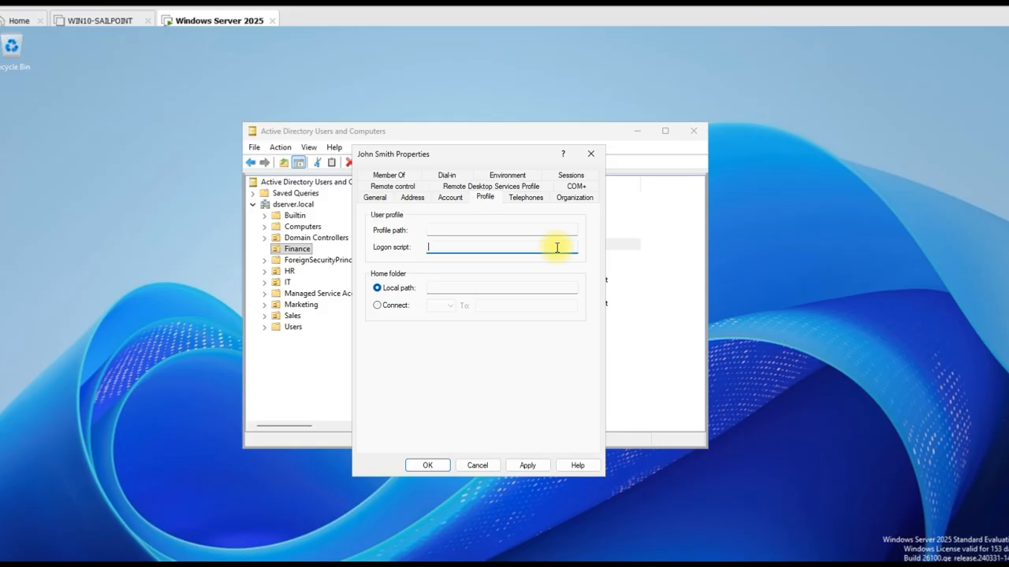
{"action": "left_click", "coordinate": [432, 293]}
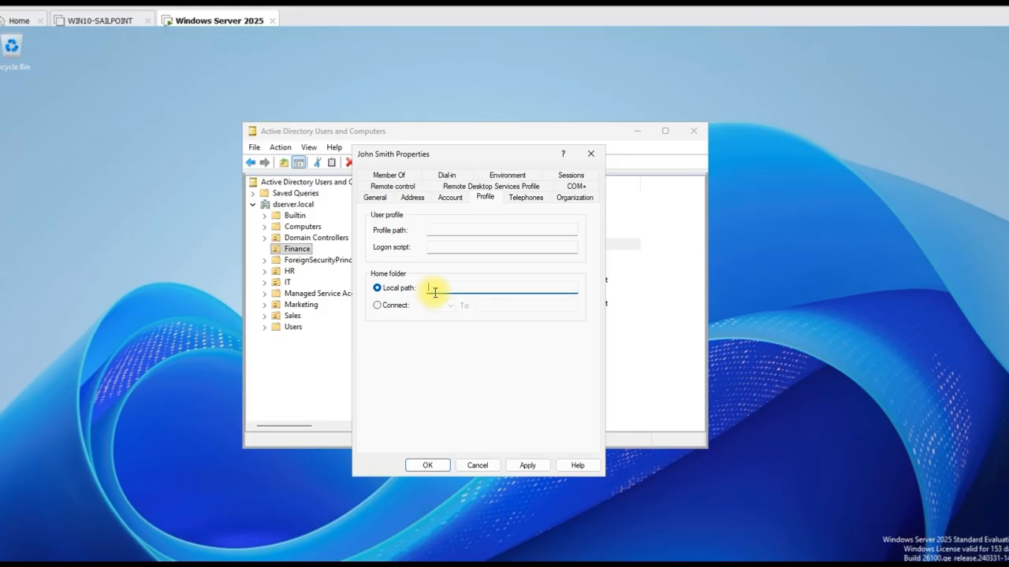
{"action": "left_click", "coordinate": [377, 306]}
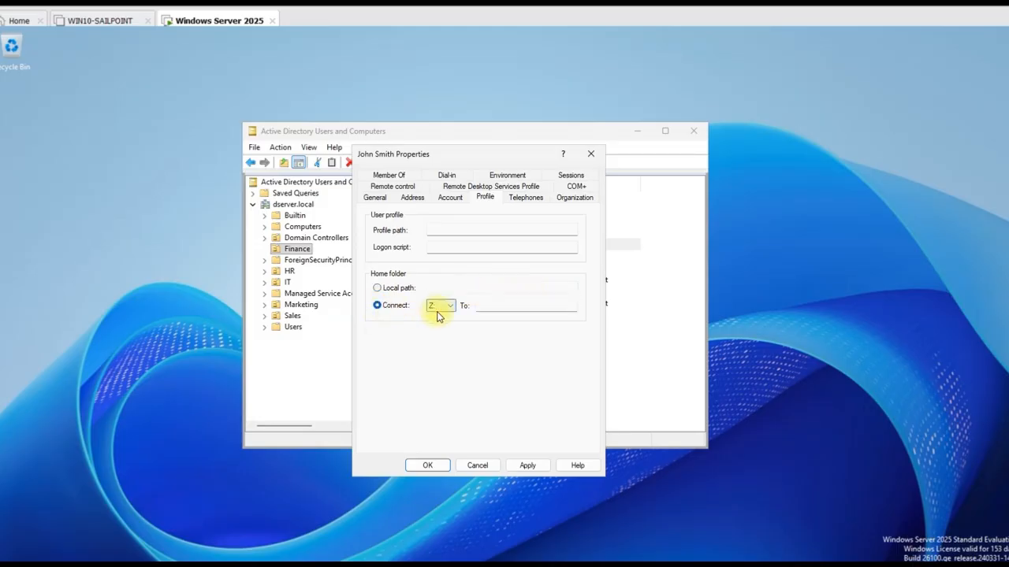
{"action": "left_click", "coordinate": [450, 306]}
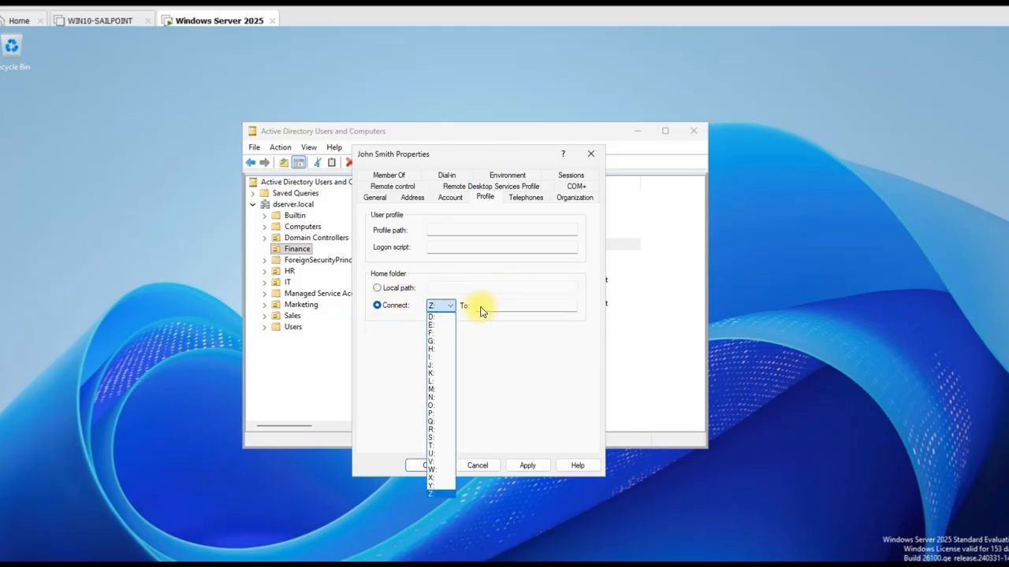
{"action": "left_click", "coordinate": [480, 307]}
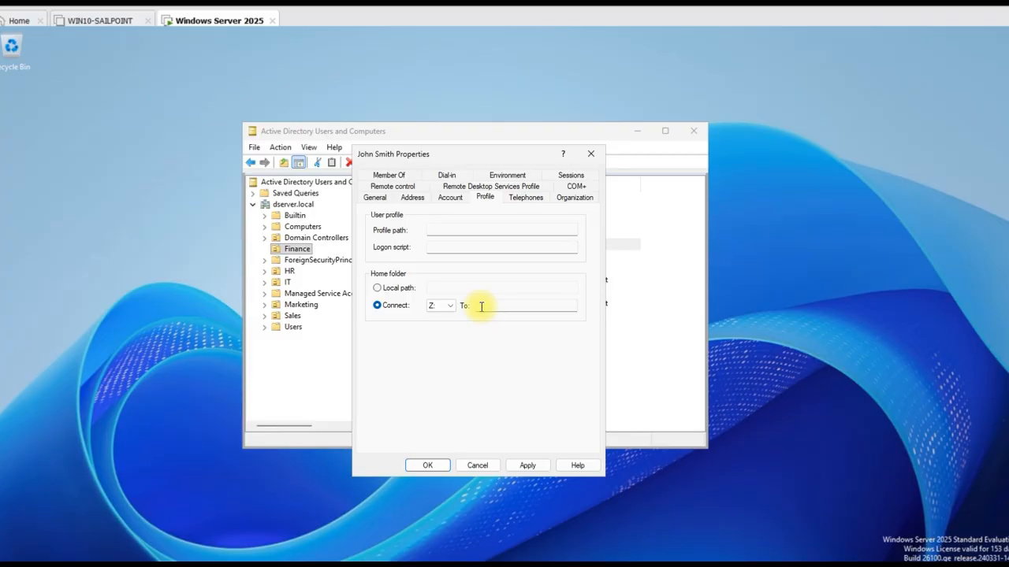
{"action": "left_click", "coordinate": [524, 198]}
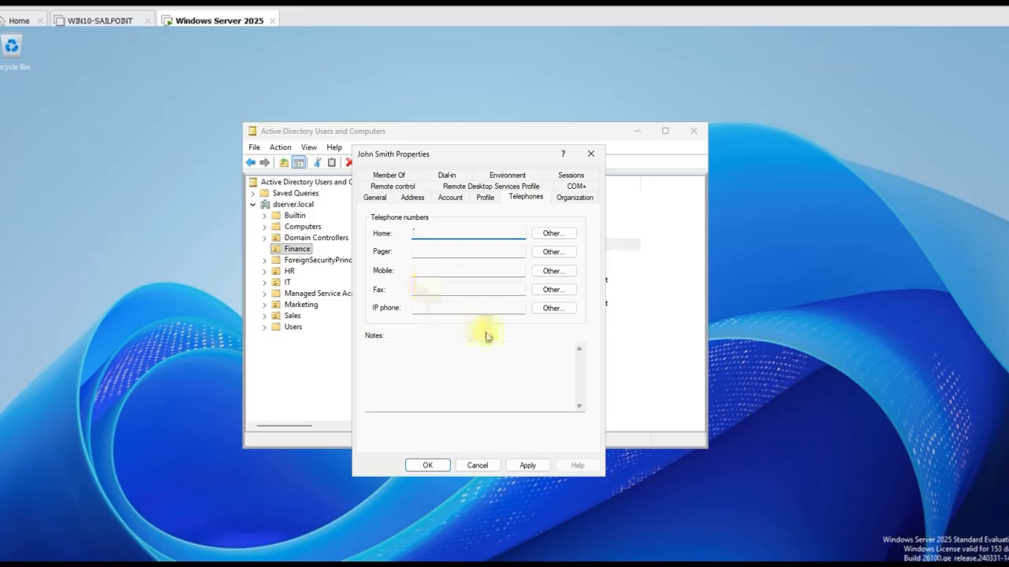
{"action": "left_click", "coordinate": [574, 198]}
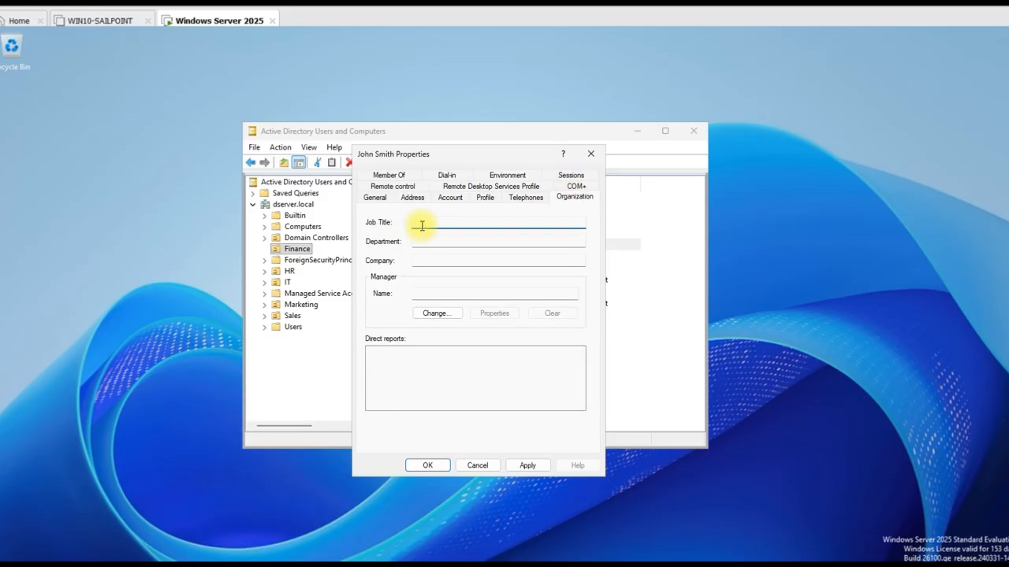
Enter the job title 'Senior Fianance Manager' on the Organization tab
{"action": "type", "text": "Senior Fianance Manager"}
{"action": "left_click", "coordinate": [419, 243]}
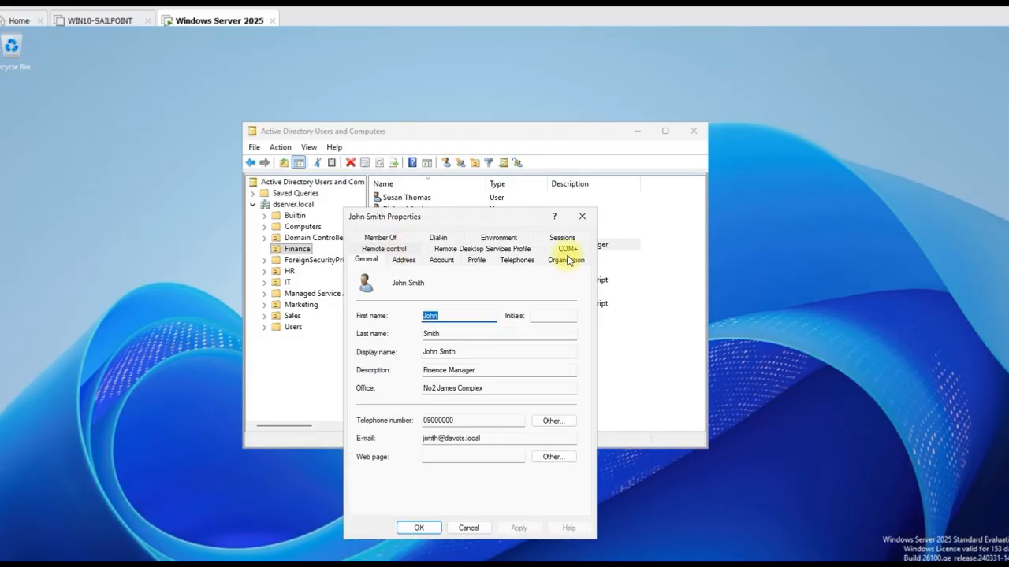
{"action": "left_click", "coordinate": [565, 261]}
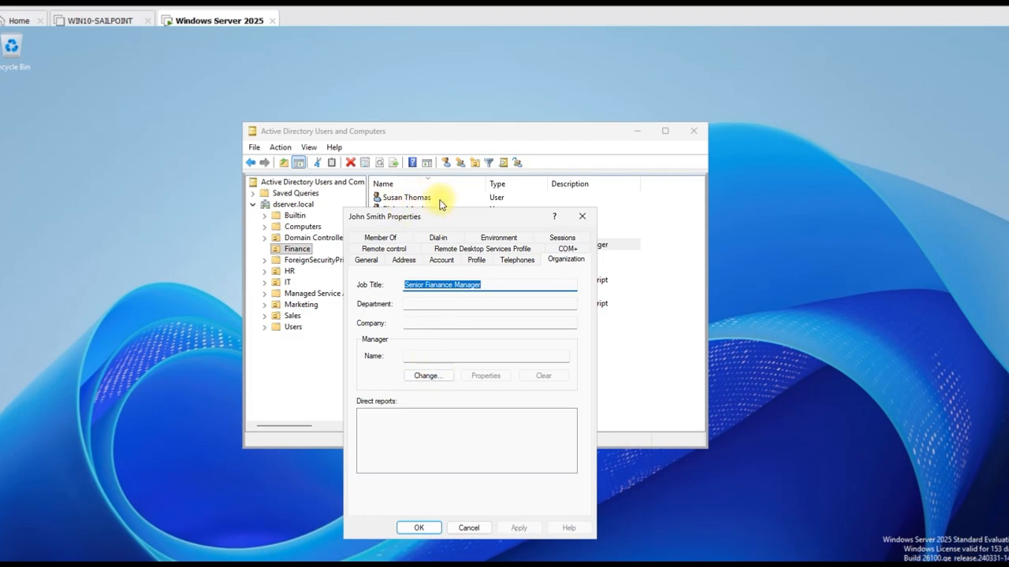
{"action": "left_click", "coordinate": [430, 284]}
Assign an existing Finance user as manager, resolving the name with Check Names
{"action": "left_click", "coordinate": [423, 377]}
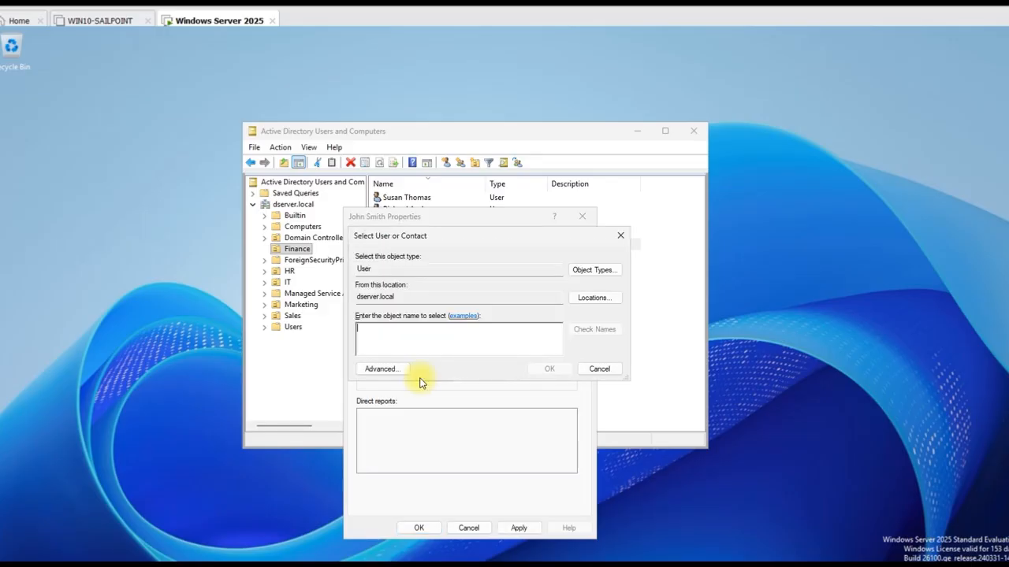
{"action": "left_click", "coordinate": [395, 339]}
{"action": "type", "text": "susan"}
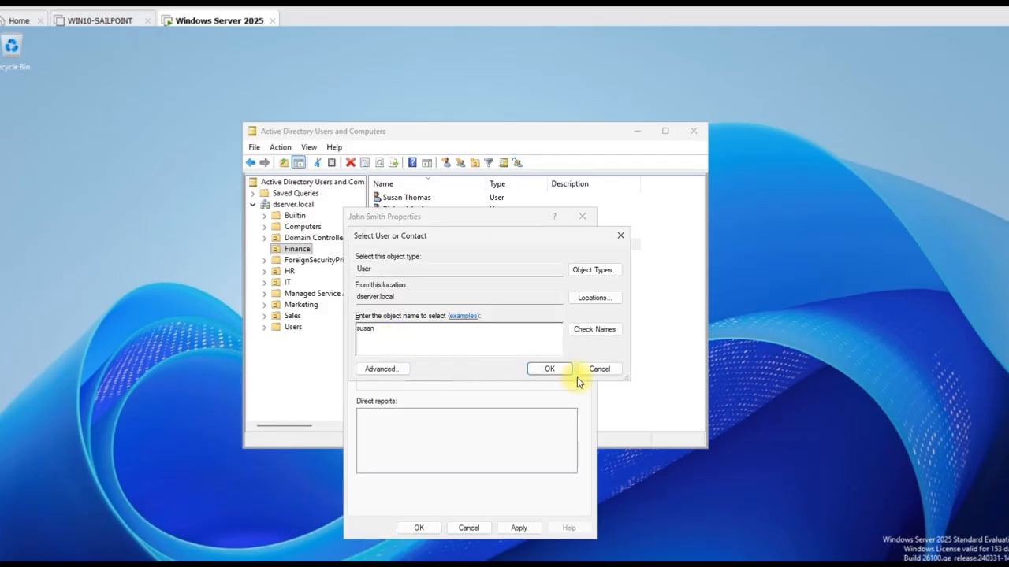
{"action": "left_click", "coordinate": [594, 331]}
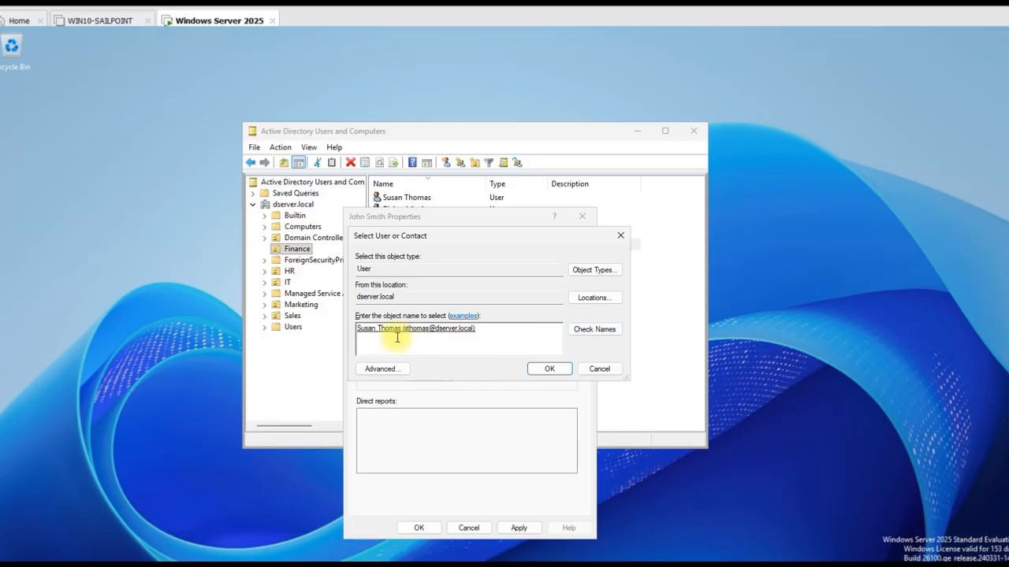
{"action": "left_click", "coordinate": [551, 369]}
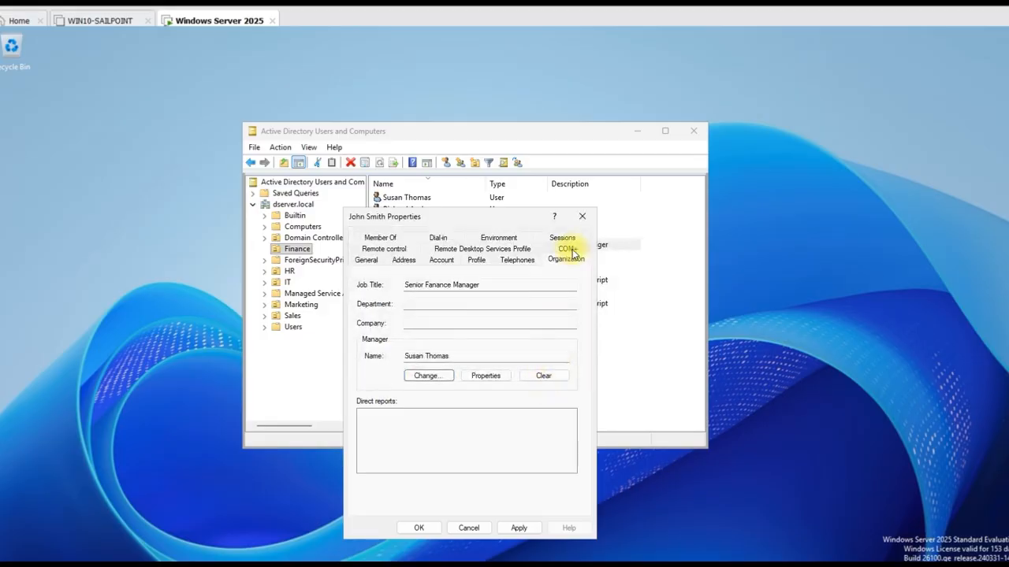
{"action": "left_click", "coordinate": [386, 241]}
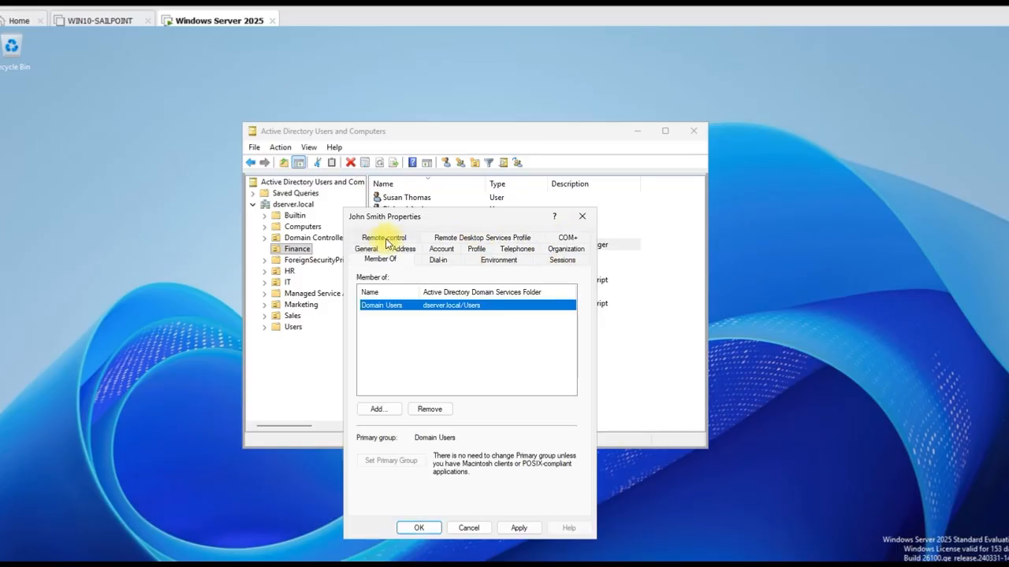
Search 'finance' and add the Finance_Manager and Finance_Staff groups to the user's memberships
{"action": "left_click", "coordinate": [378, 409]}
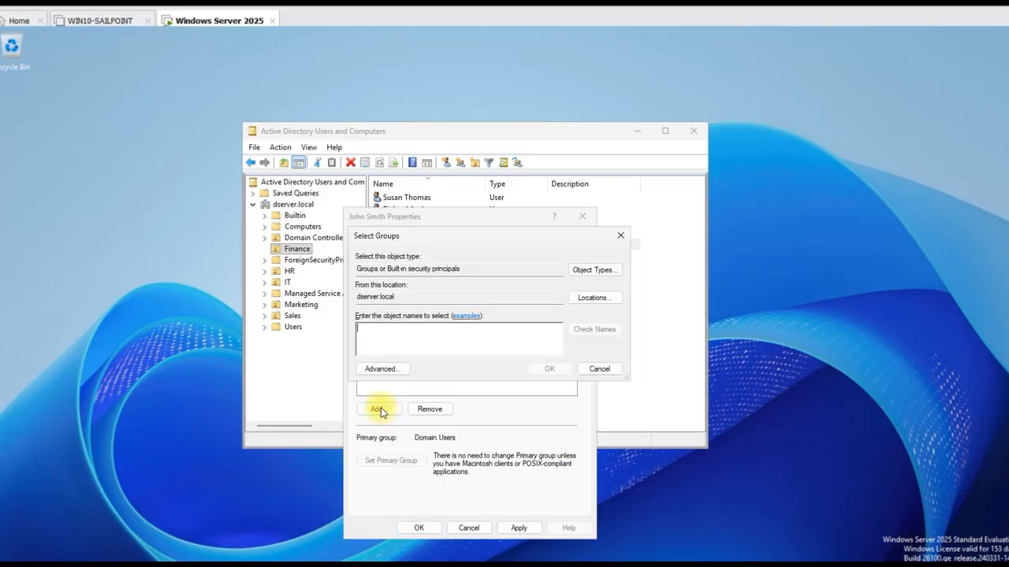
{"action": "type", "text": "finance"}
{"action": "key", "text": "Return"}
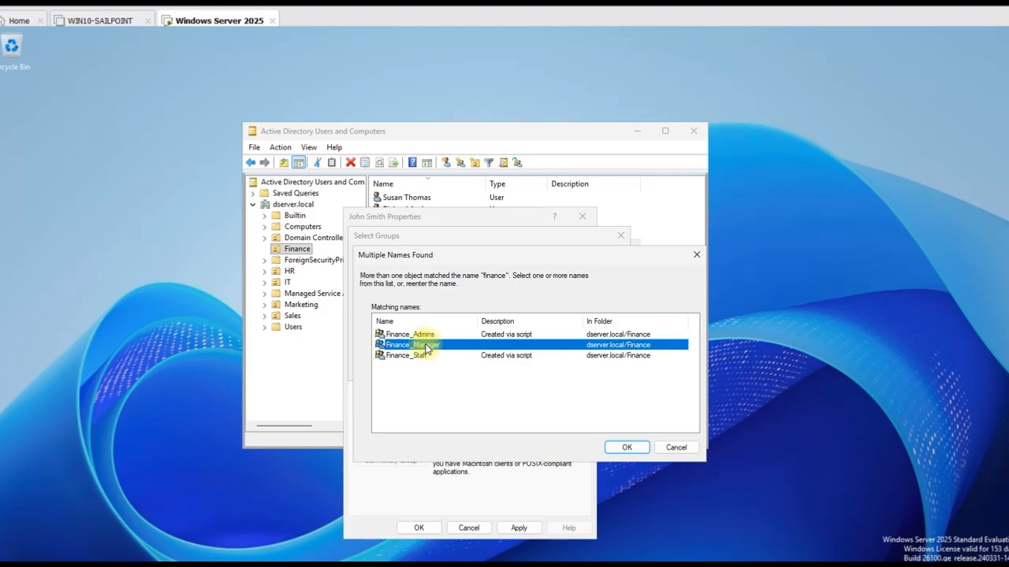
{"action": "left_click", "coordinate": [625, 448]}
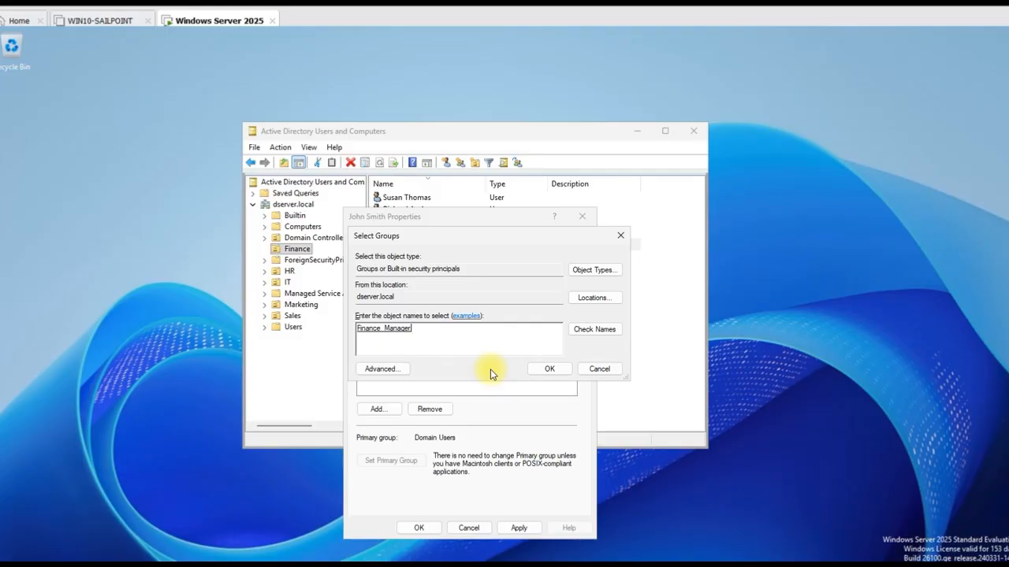
{"action": "type", "text": "; financ"}
{"action": "left_click", "coordinate": [592, 329]}
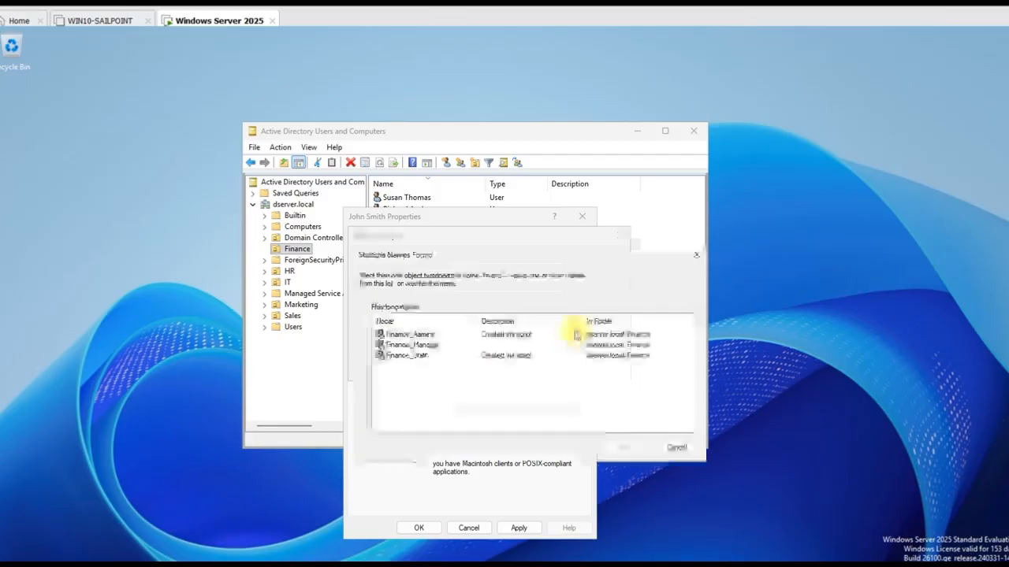
{"action": "double_click", "coordinate": [415, 359]}
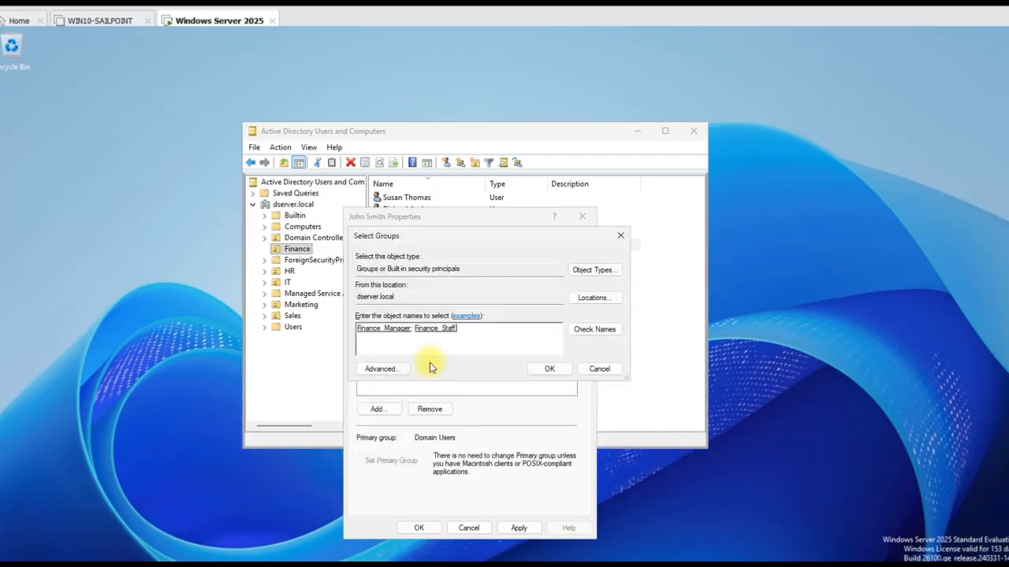
{"action": "left_click", "coordinate": [555, 370]}
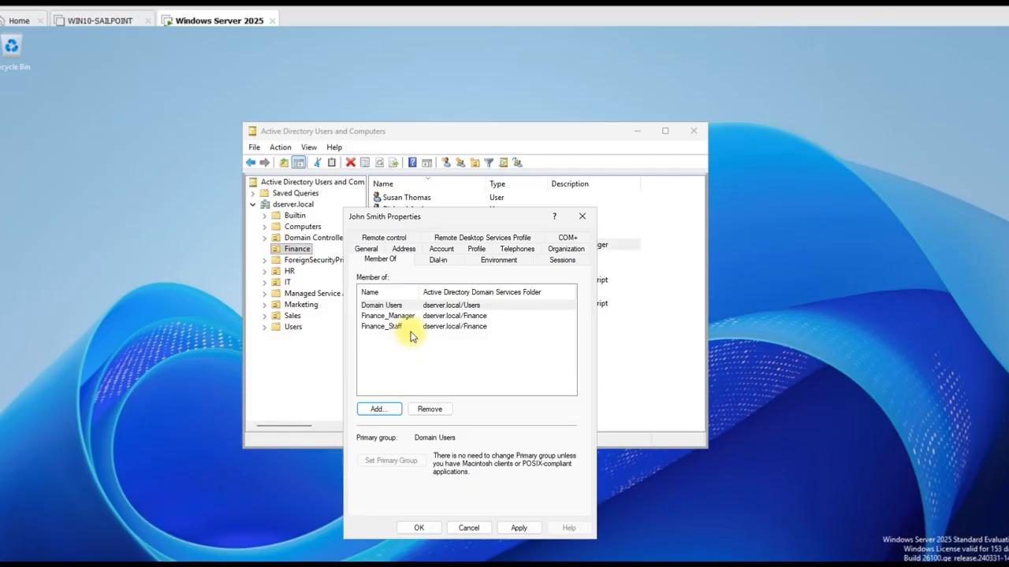
{"action": "left_click", "coordinate": [457, 239]}
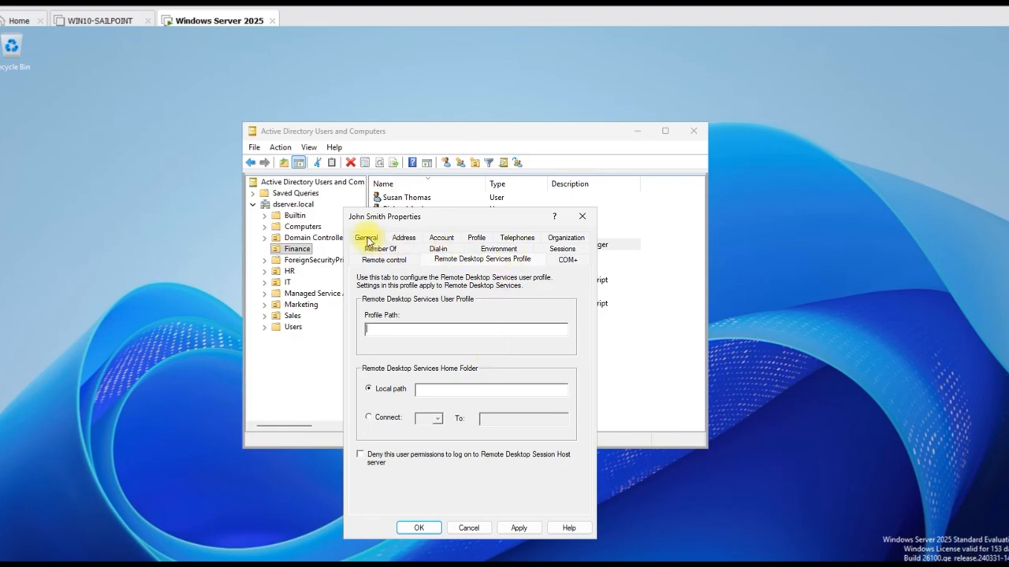
Review the General, Address and Account tabs, then bring up the Logon Hours grid
{"action": "left_click", "coordinate": [366, 238]}
{"action": "left_click", "coordinate": [402, 260]}
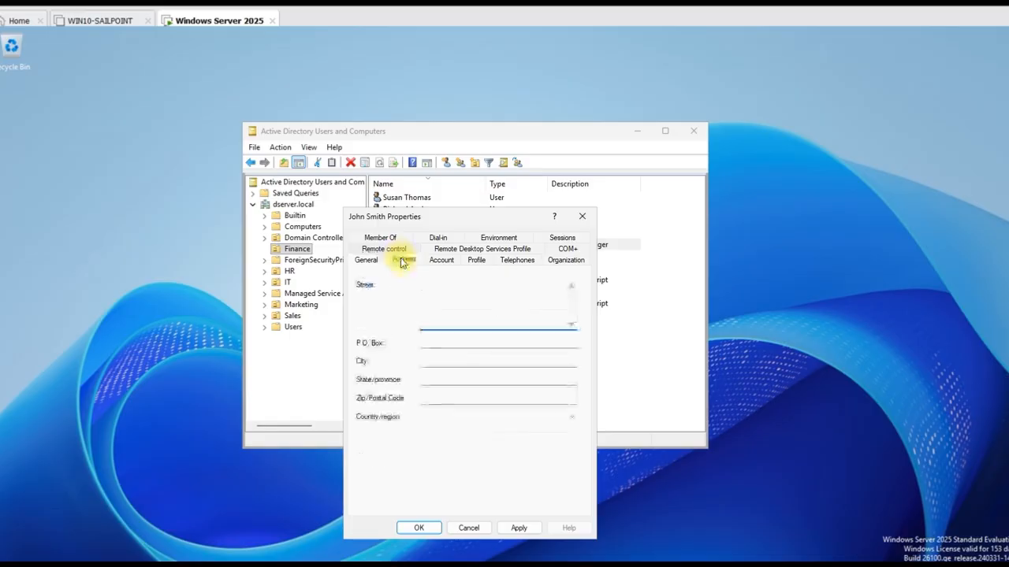
{"action": "left_click", "coordinate": [364, 259]}
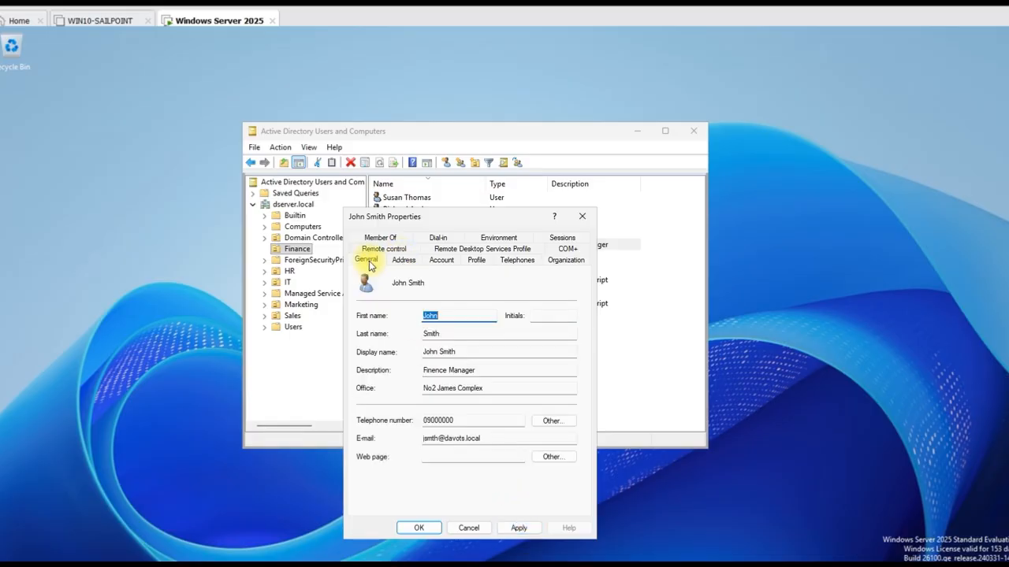
{"action": "left_click", "coordinate": [440, 260]}
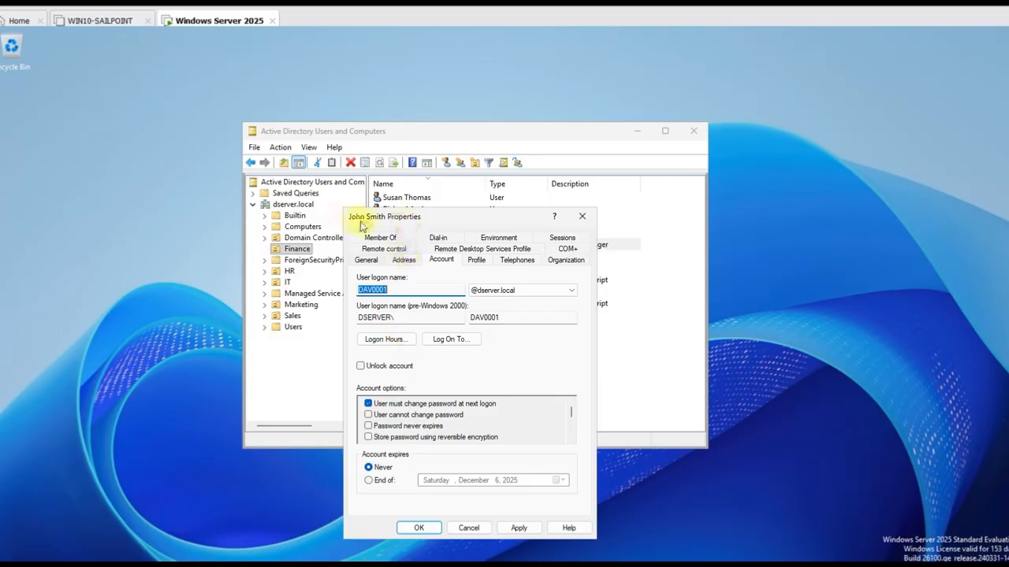
{"action": "left_click", "coordinate": [441, 260]}
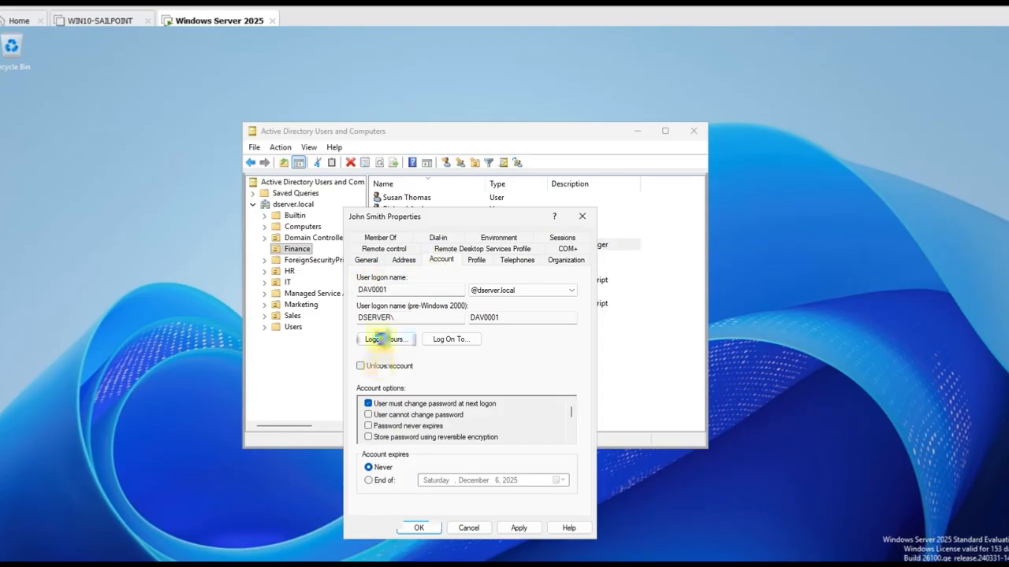
{"action": "left_click", "coordinate": [383, 339]}
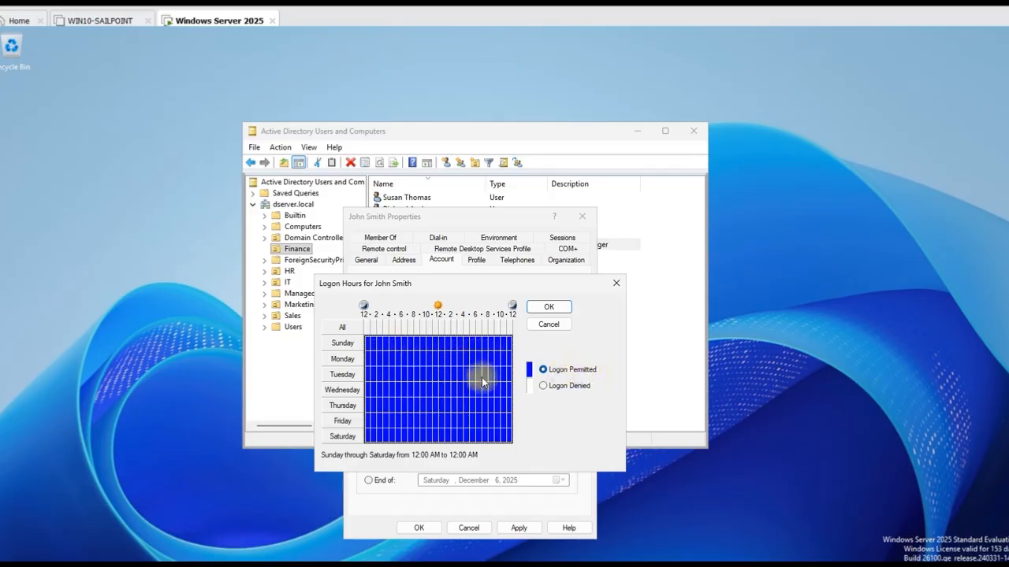
Deny logon for all of Sunday and all of Saturday
{"action": "left_click", "coordinate": [368, 344]}
{"action": "left_click_drag", "start_coordinate": [368, 344], "coordinate": [434, 349]}
{"action": "left_click_drag", "start_coordinate": [371, 342], "coordinate": [511, 349]}
{"action": "left_click", "coordinate": [542, 386]}
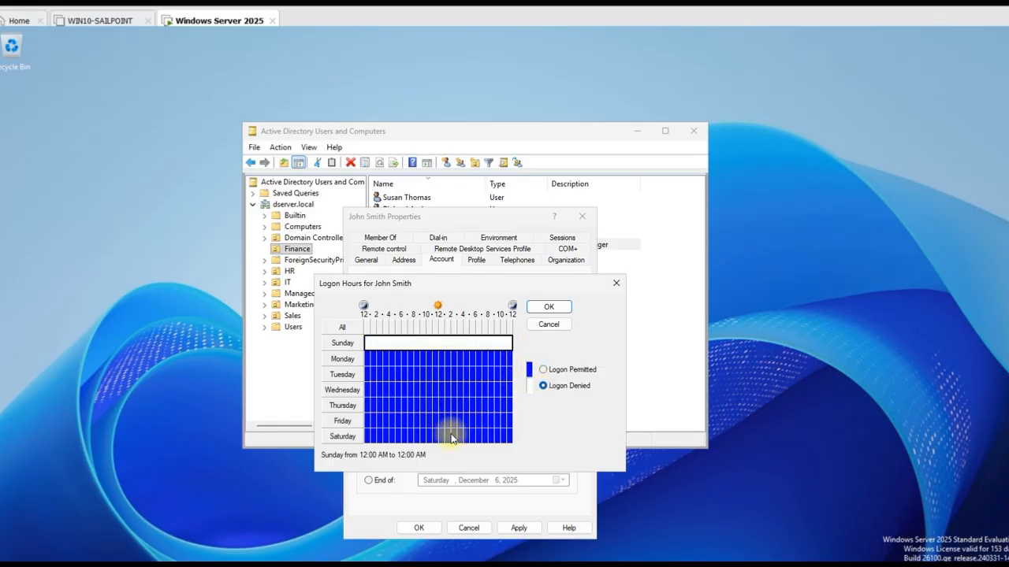
{"action": "left_click", "coordinate": [368, 438]}
{"action": "left_click", "coordinate": [368, 438]}
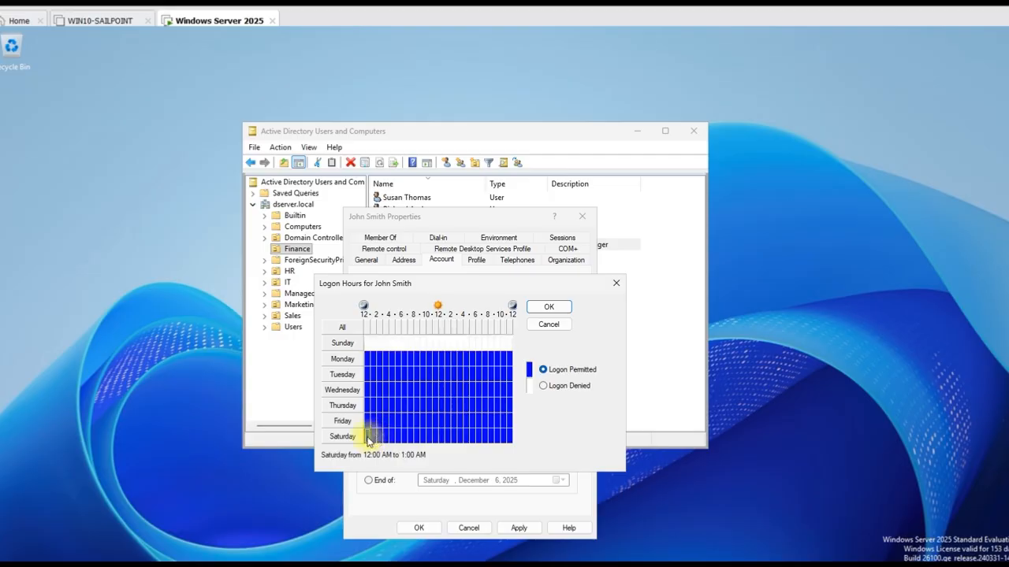
{"action": "left_click_drag", "start_coordinate": [368, 439], "coordinate": [525, 401]}
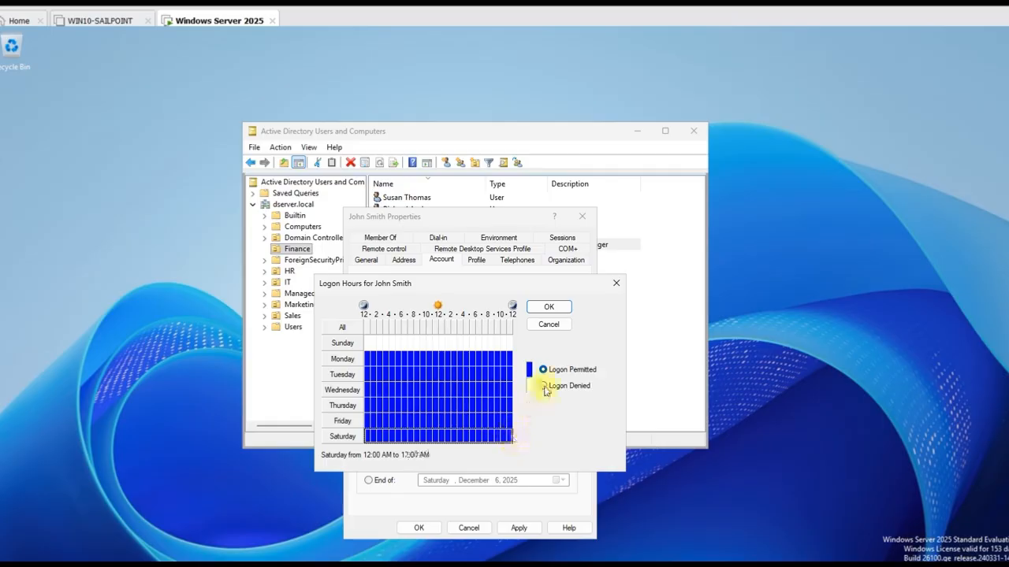
{"action": "left_click", "coordinate": [543, 386]}
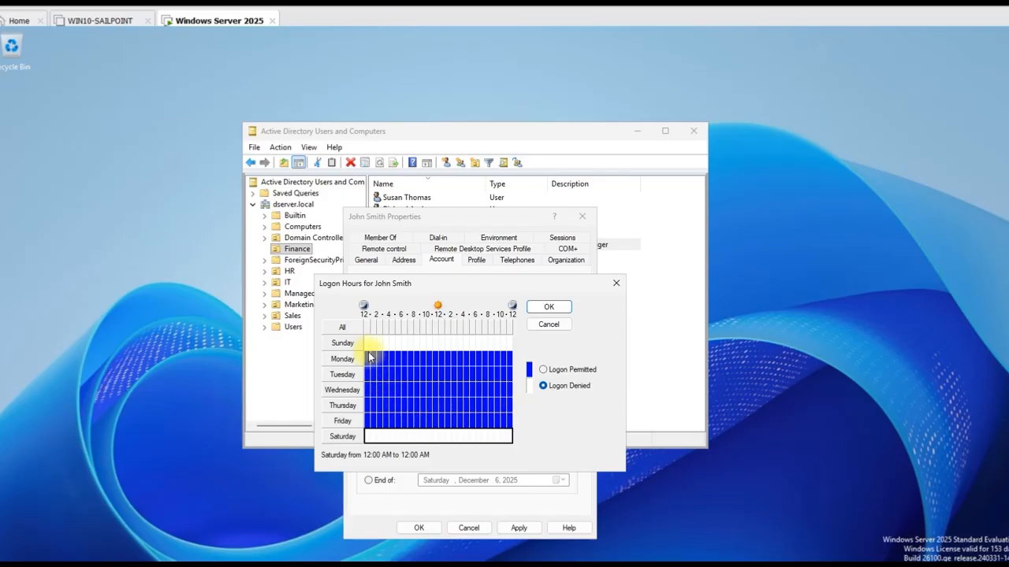
Deny Monday–Friday logon before 9 AM and after 6 PM
{"action": "mouse_move", "coordinate": [367, 355]}
{"action": "left_mouse_down"}
{"action": "mouse_move", "coordinate": [420, 362]}
{"action": "mouse_move", "coordinate": [368, 360]}
{"action": "left_mouse_up"}
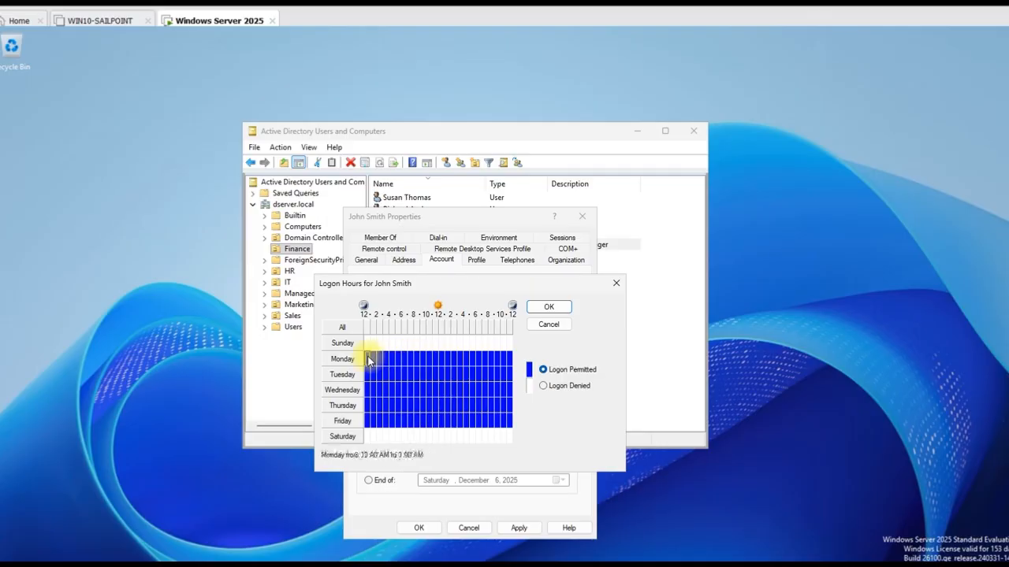
{"action": "key", "text": "shift+Right"}
{"action": "key", "text": "shift+Right"}
{"action": "key", "text": "shift+Right"}
{"action": "key", "text": "shift+Right"}
{"action": "key", "text": "shift+Right"}
{"action": "key", "text": "shift+Right"}
{"action": "key", "text": "shift+Right"}
{"action": "key", "text": "shift+Down"}
{"action": "key", "text": "shift+Down"}
{"action": "key", "text": "shift+Down"}
{"action": "key", "text": "shift+Down"}
{"action": "key", "text": "shift+Down"}
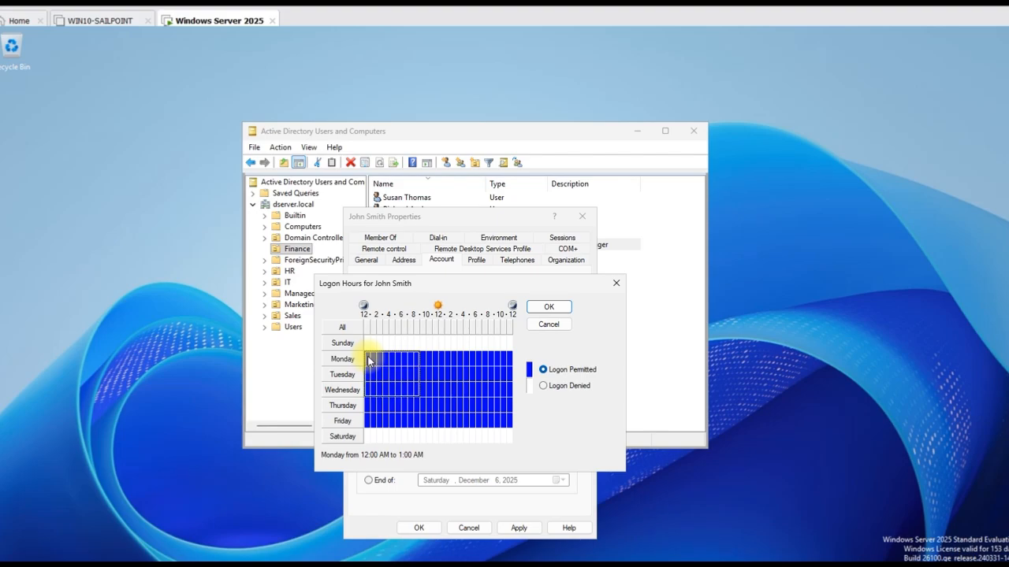
{"action": "key", "text": "shift+Up"}
{"action": "left_click", "coordinate": [542, 386]}
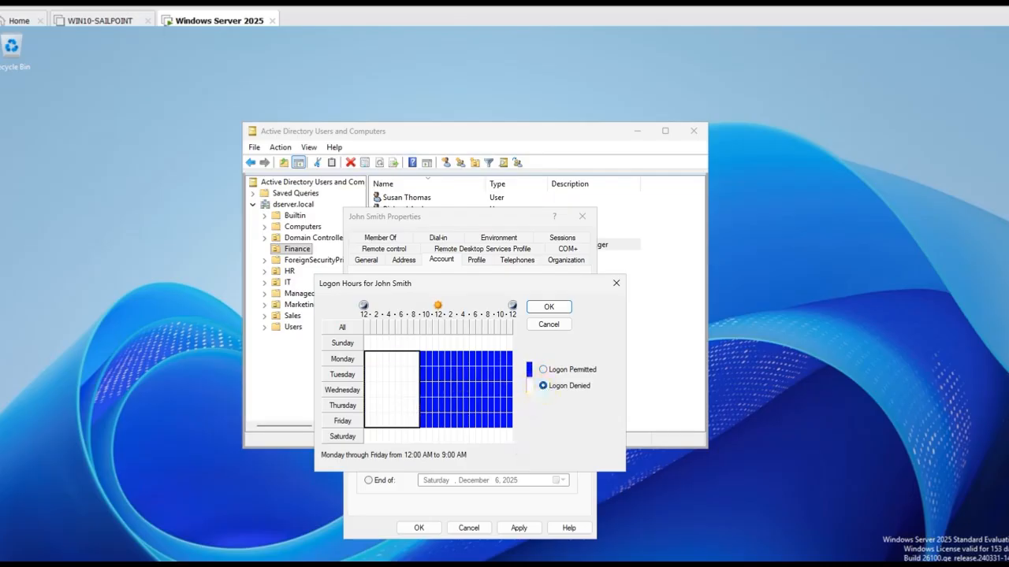
{"action": "left_click", "coordinate": [478, 361]}
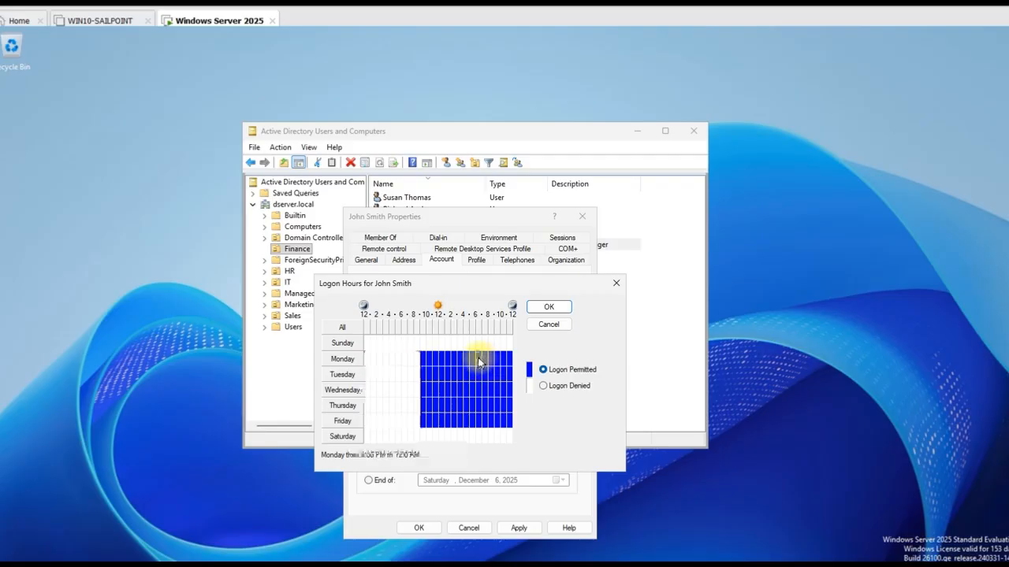
{"action": "left_click_drag", "start_coordinate": [479, 361], "coordinate": [511, 424]}
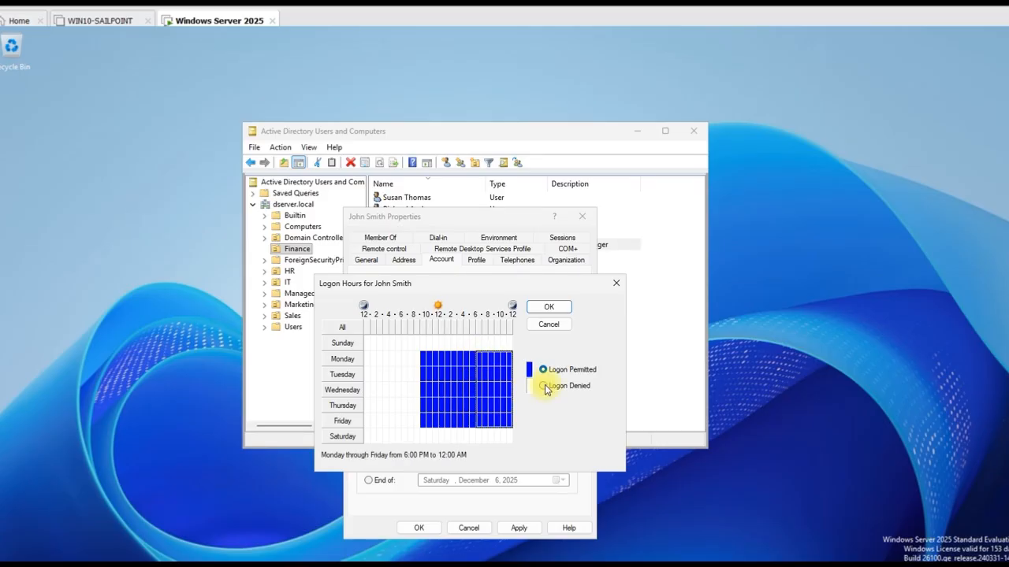
{"action": "left_click", "coordinate": [543, 387]}
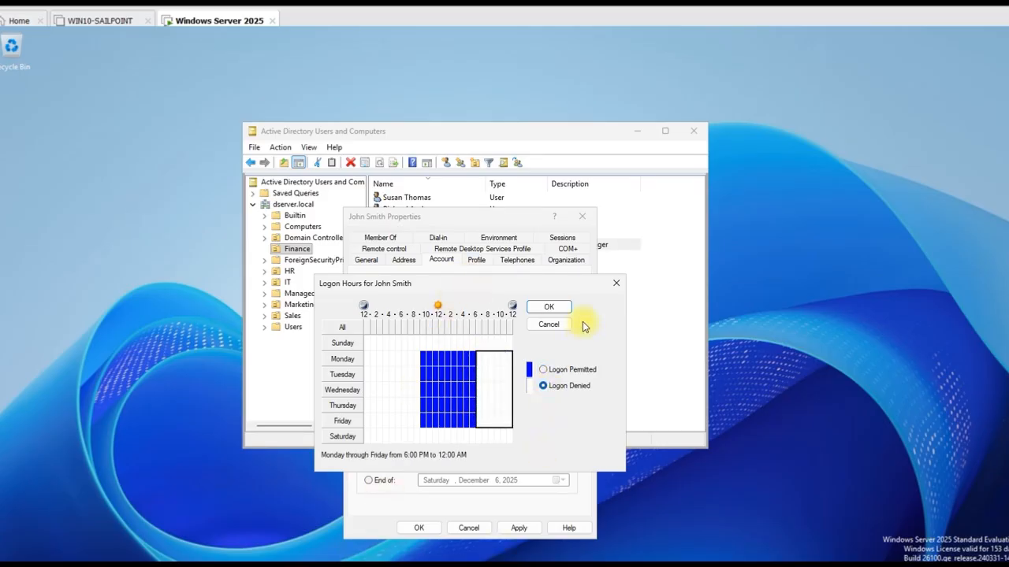
Save the logon hours, then reopen the schedule to verify it
{"action": "left_click", "coordinate": [549, 307]}
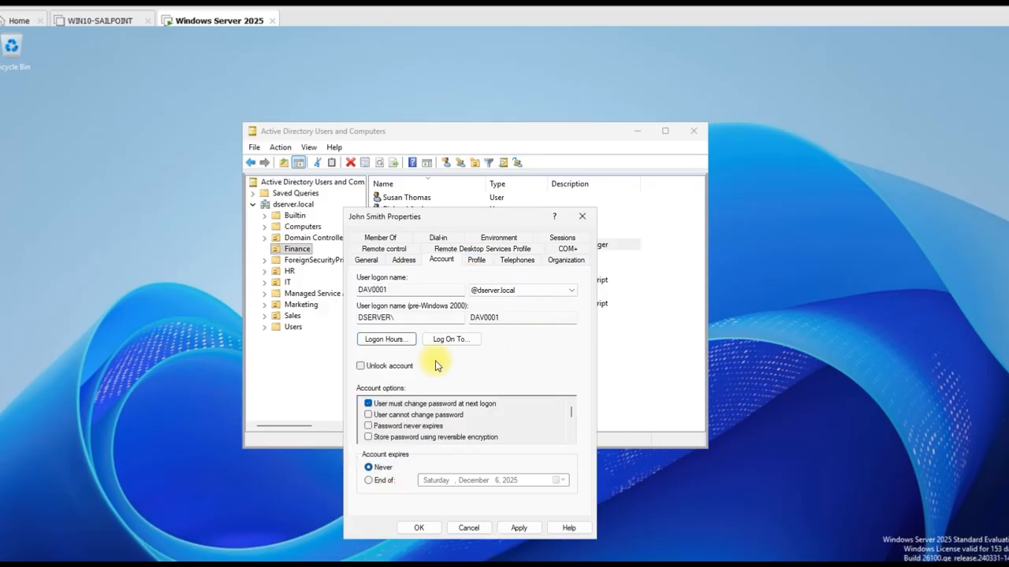
{"action": "left_click", "coordinate": [386, 339]}
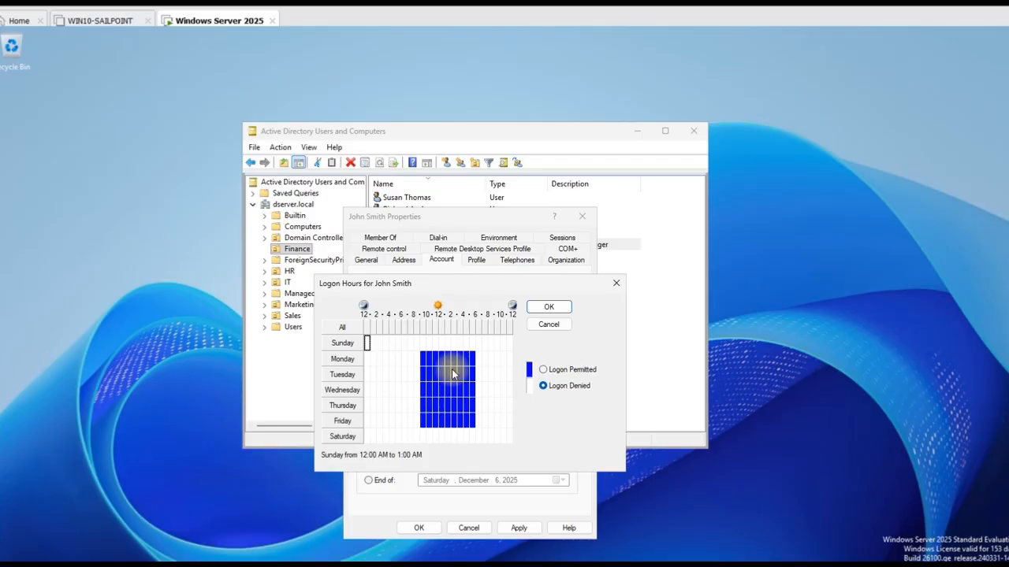
{"action": "left_click", "coordinate": [544, 309]}
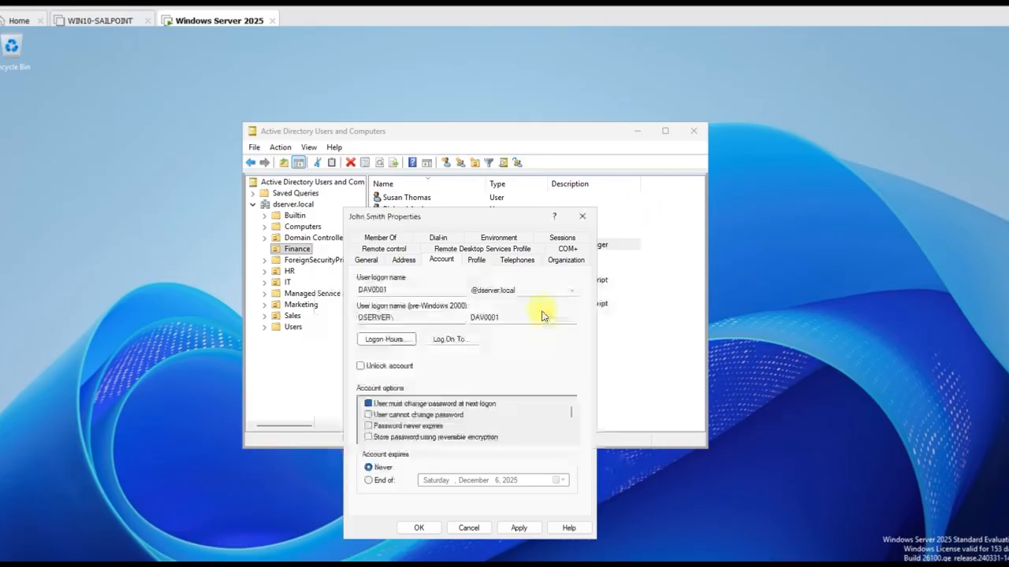
Limit logon to specific computers in Logon Workstations and apply the account changes
{"action": "left_click", "coordinate": [447, 344]}
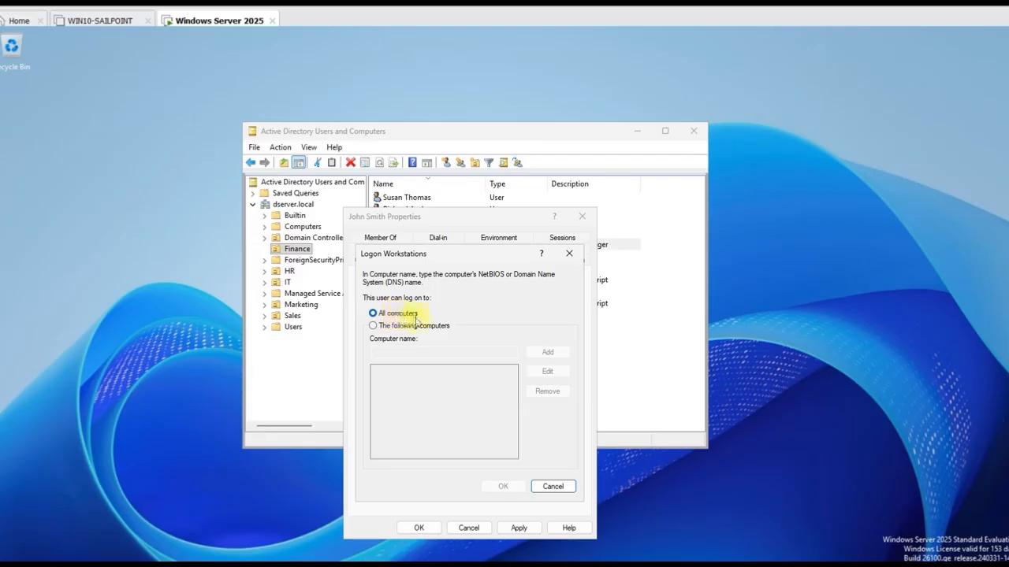
{"action": "left_click", "coordinate": [374, 329]}
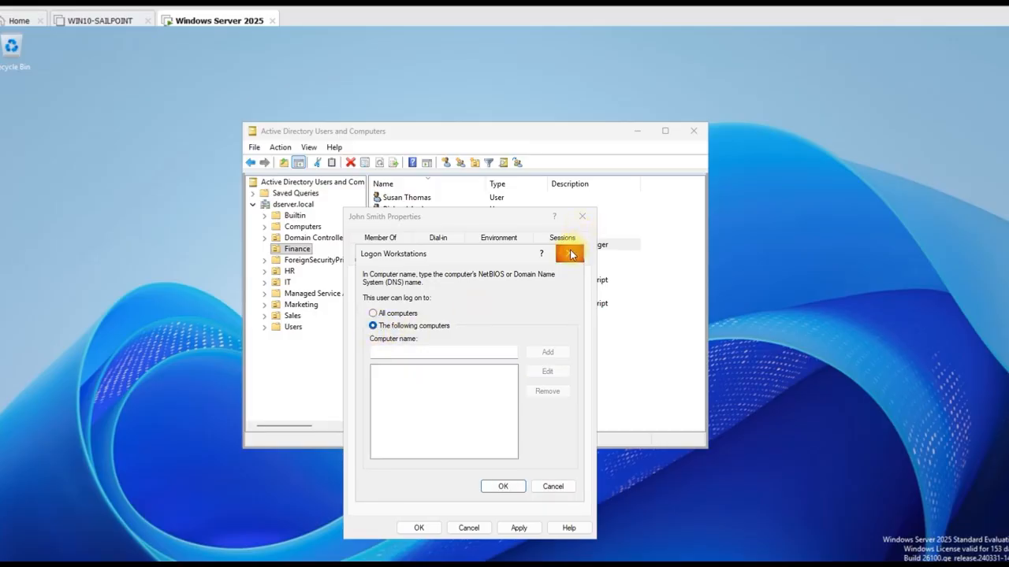
{"action": "left_click", "coordinate": [401, 352]}
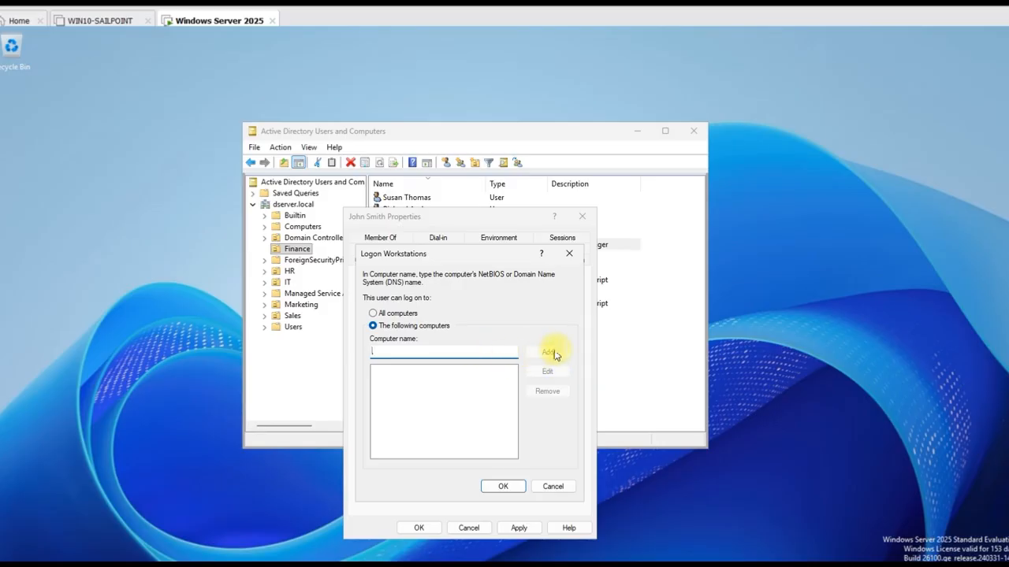
{"action": "left_click", "coordinate": [502, 485]}
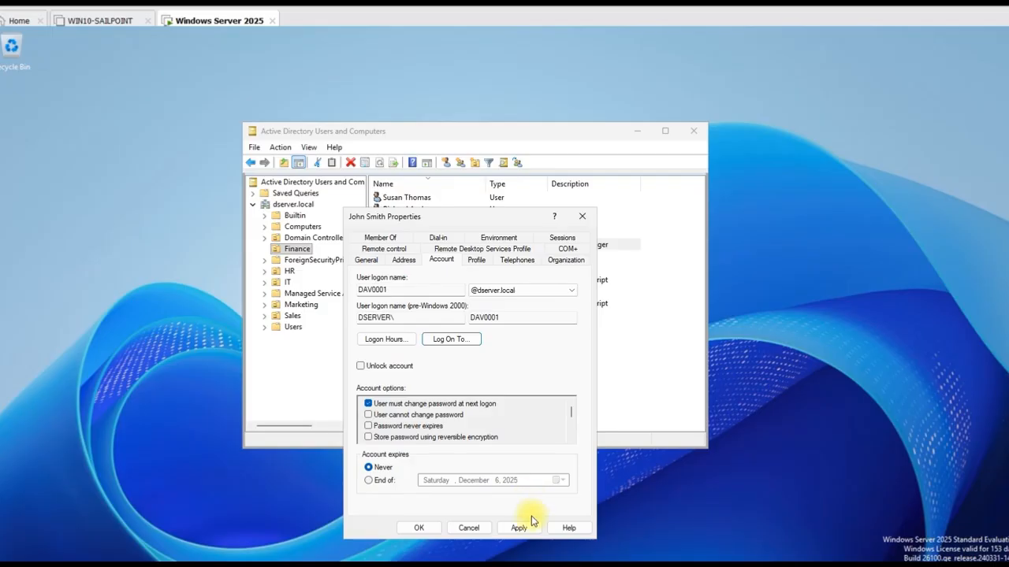
{"action": "left_click", "coordinate": [520, 528]}
Save John Smith's properties, then reset his password so he must change it at next logon
{"action": "left_click", "coordinate": [422, 529]}
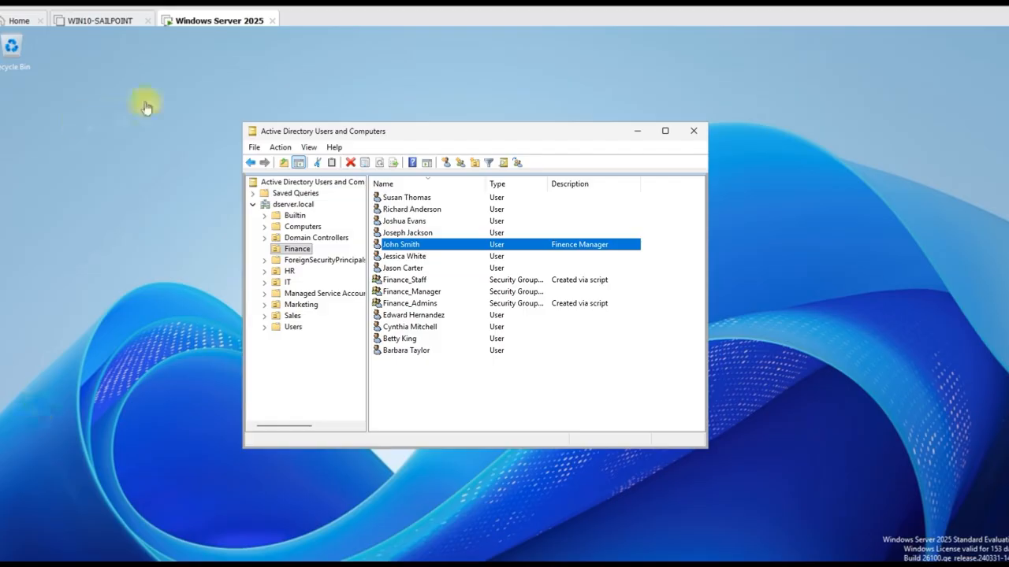
{"action": "right_click", "coordinate": [431, 248]}
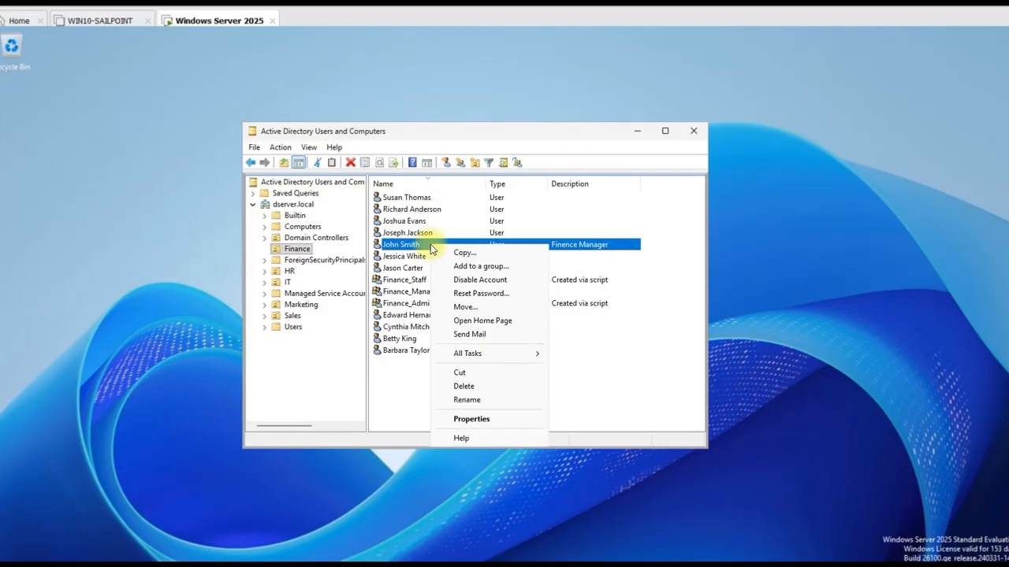
{"action": "left_click", "coordinate": [428, 248]}
{"action": "right_click", "coordinate": [428, 247]}
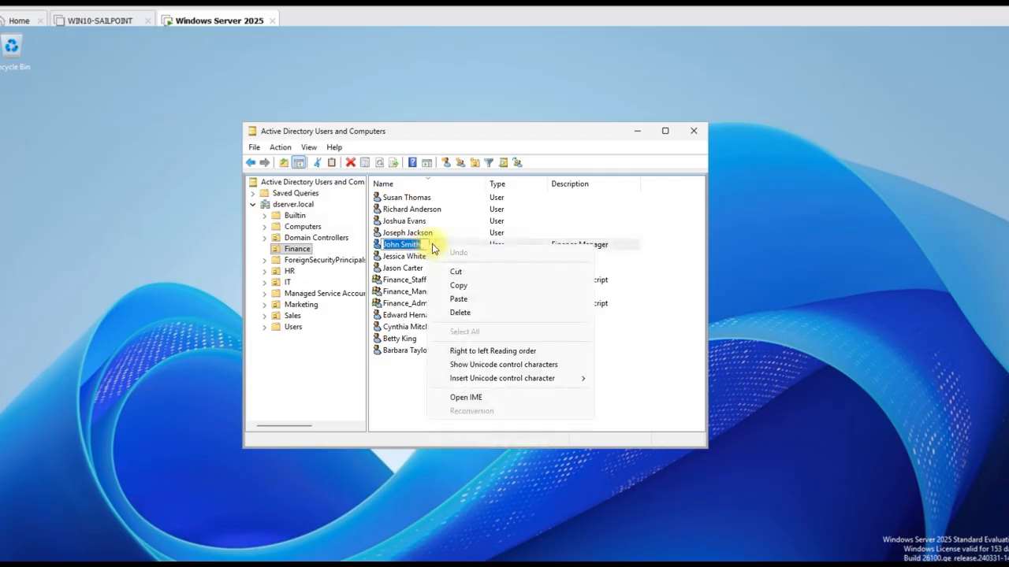
{"action": "key", "text": "Escape"}
{"action": "key", "text": "Escape"}
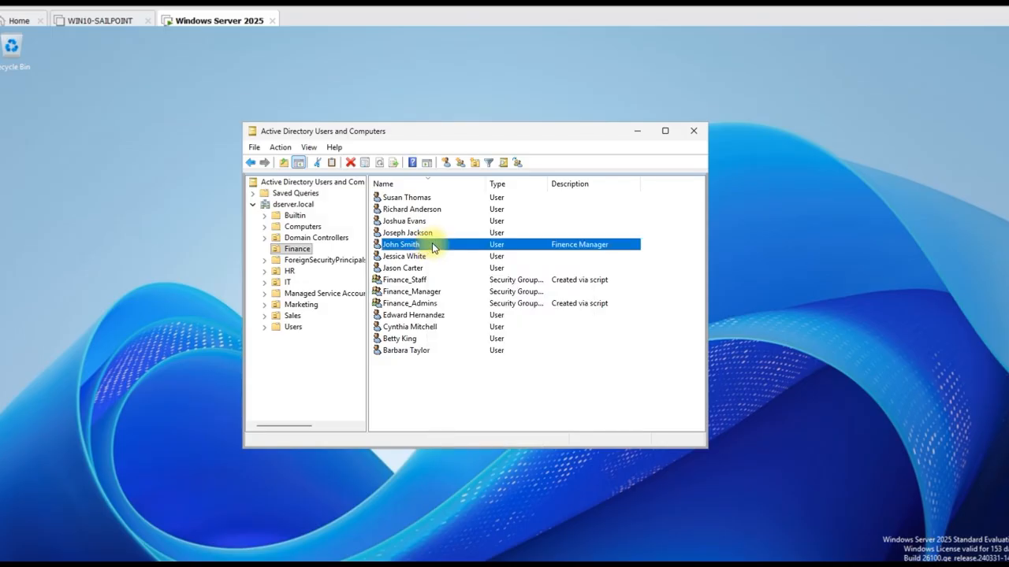
{"action": "right_click", "coordinate": [432, 247]}
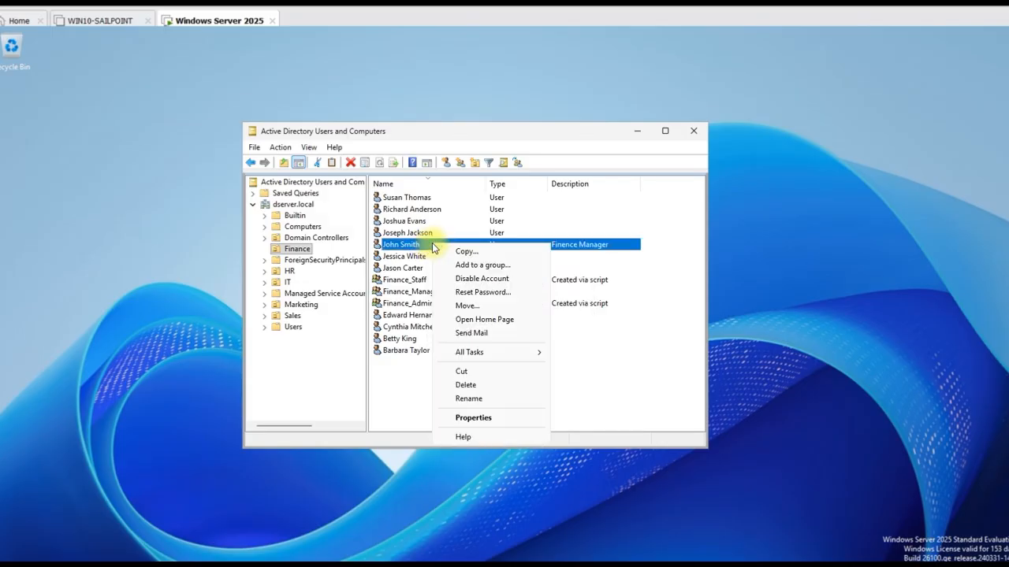
{"action": "left_click", "coordinate": [476, 293]}
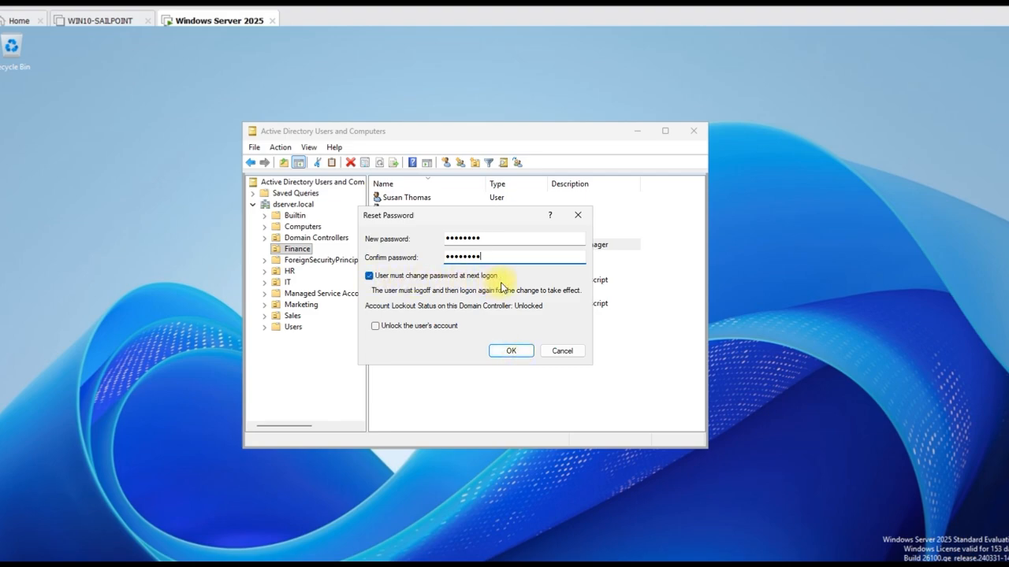
{"action": "left_click", "coordinate": [514, 352]}
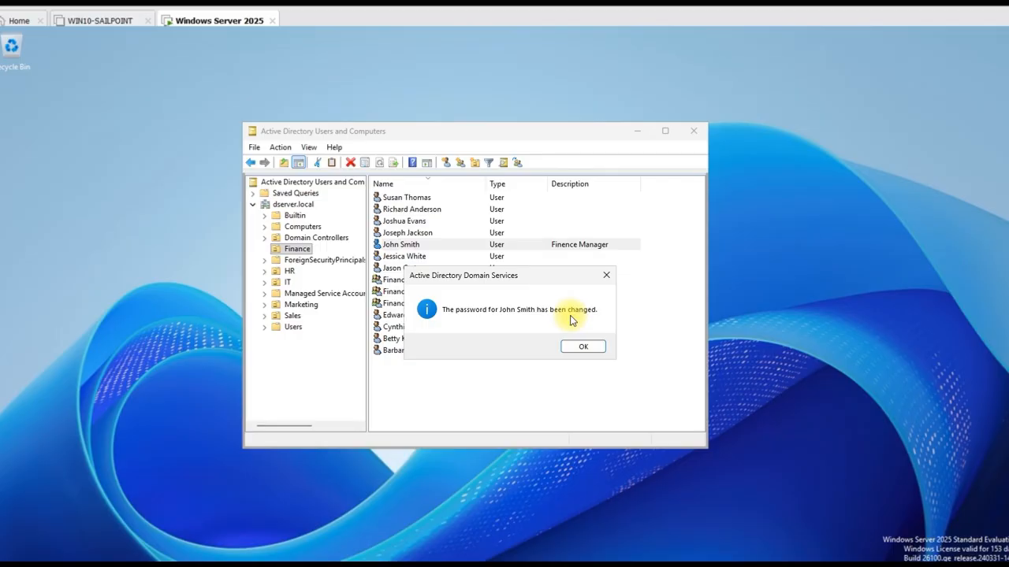
{"action": "left_click", "coordinate": [581, 349]}
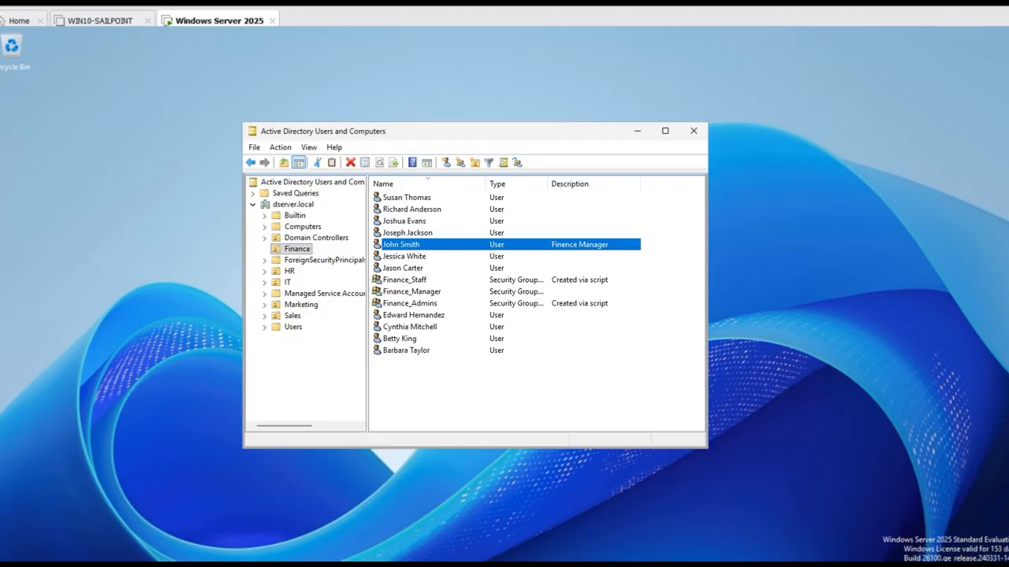
{"action": "right_click", "coordinate": [408, 247]}
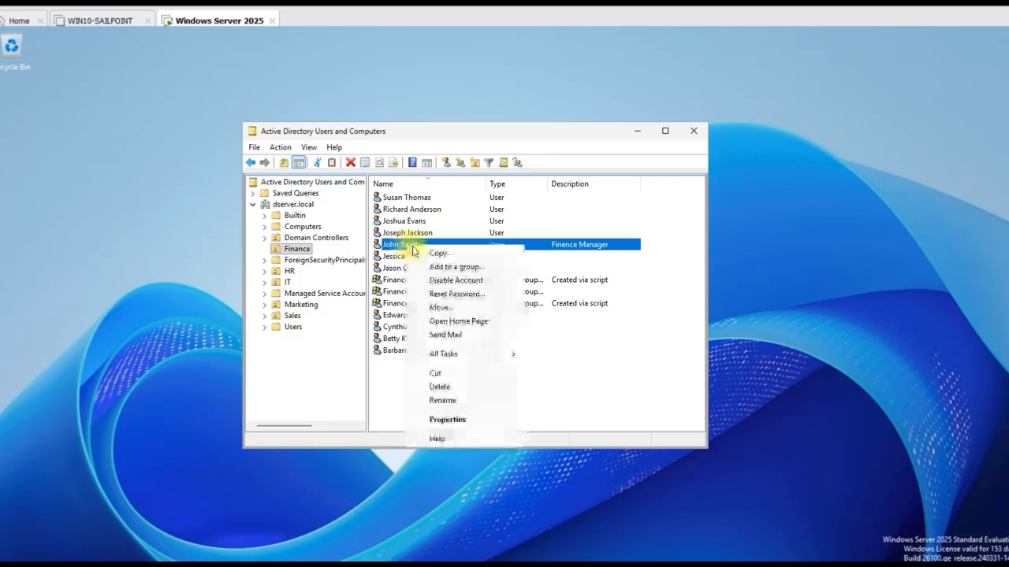
{"action": "left_click", "coordinate": [434, 282]}
{"action": "left_click", "coordinate": [568, 348]}
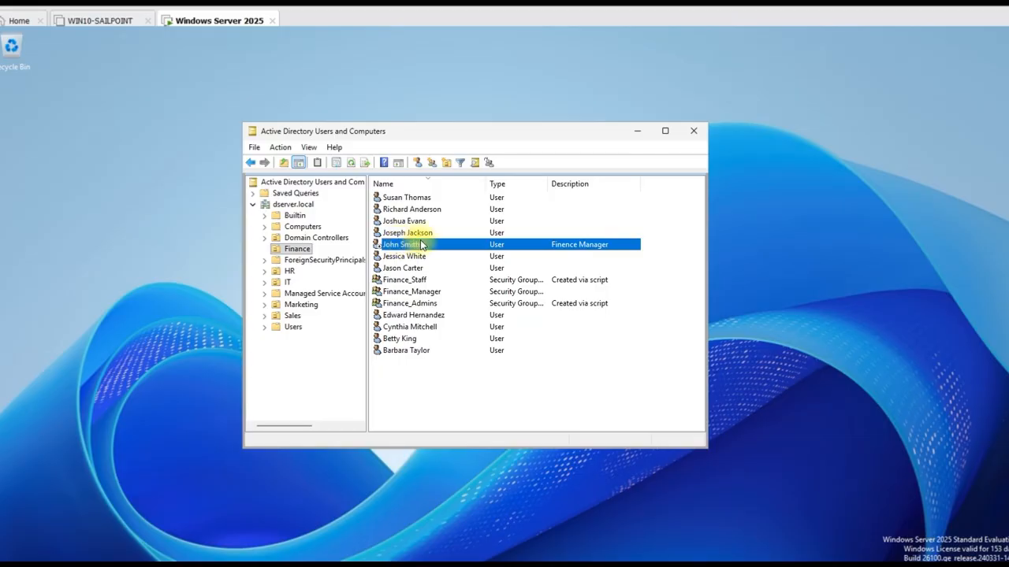
{"action": "right_click", "coordinate": [415, 243]}
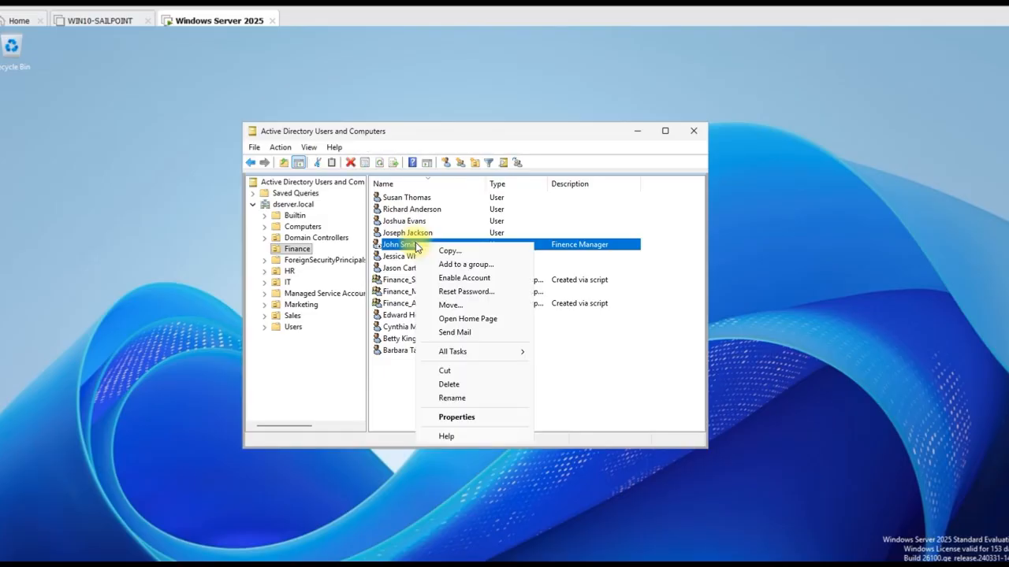
{"action": "left_click", "coordinate": [464, 279]}
{"action": "left_click", "coordinate": [563, 347]}
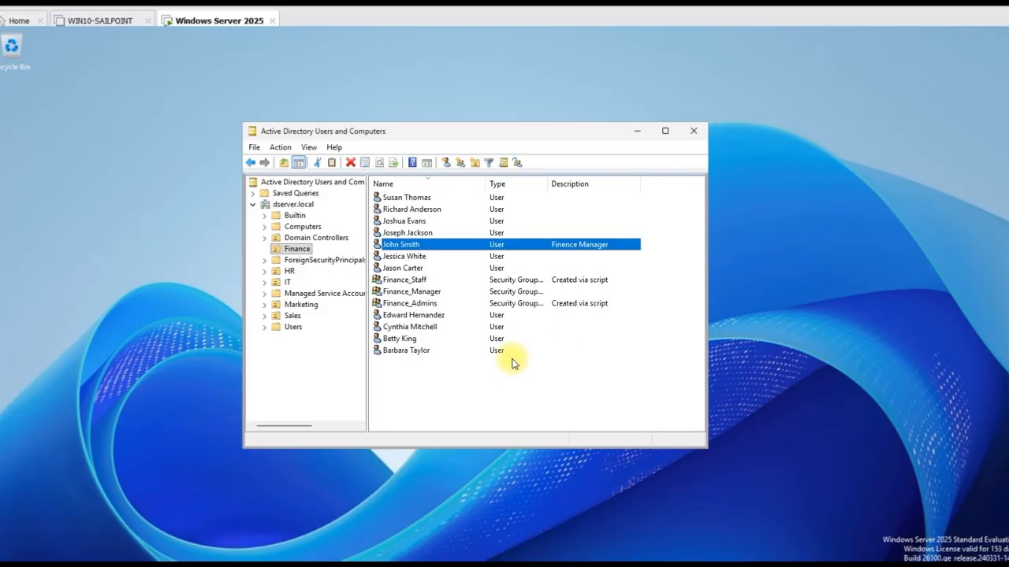
{"action": "right_click", "coordinate": [409, 250]}
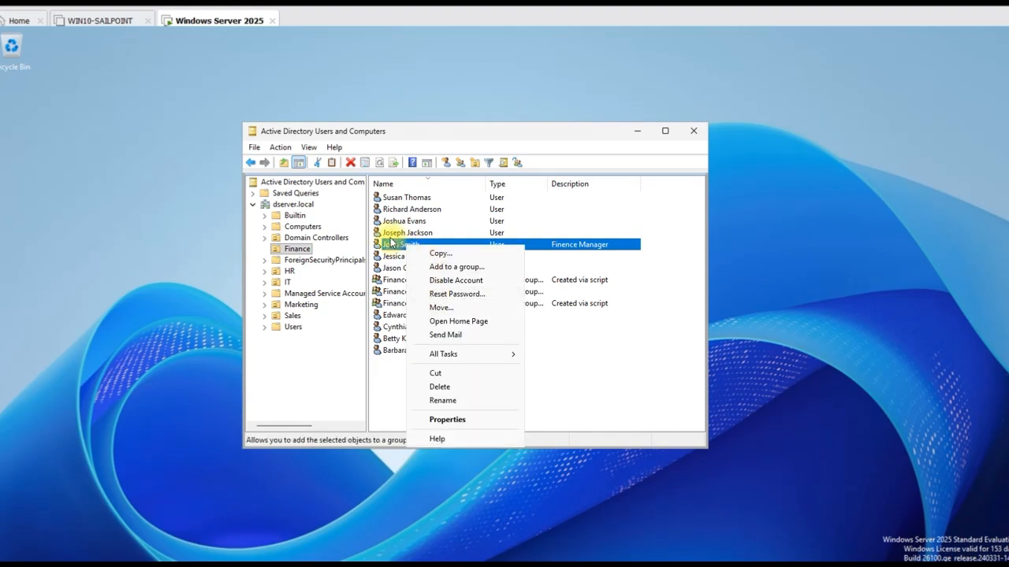
{"action": "left_click", "coordinate": [430, 243]}
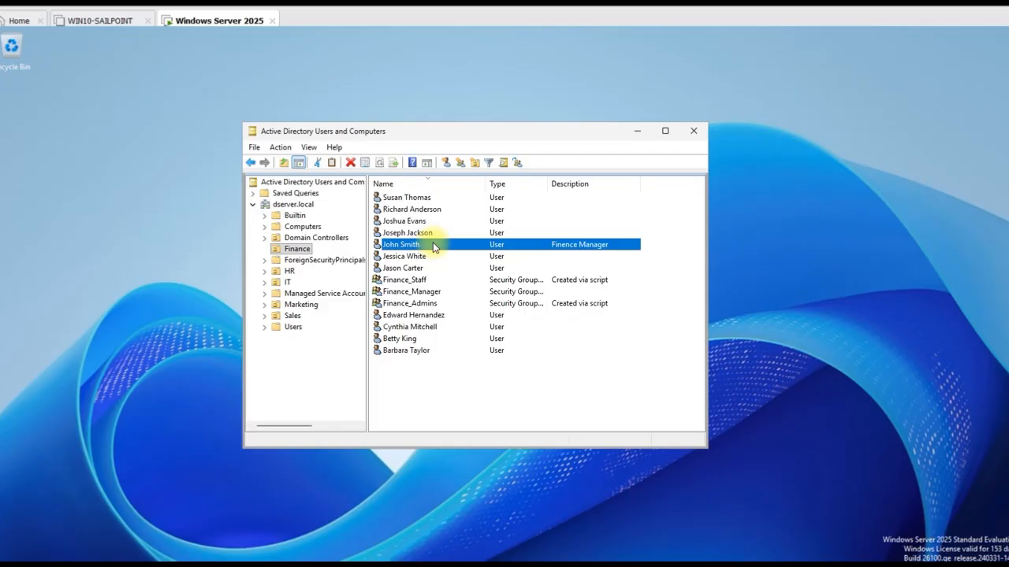
{"action": "double_click", "coordinate": [432, 244]}
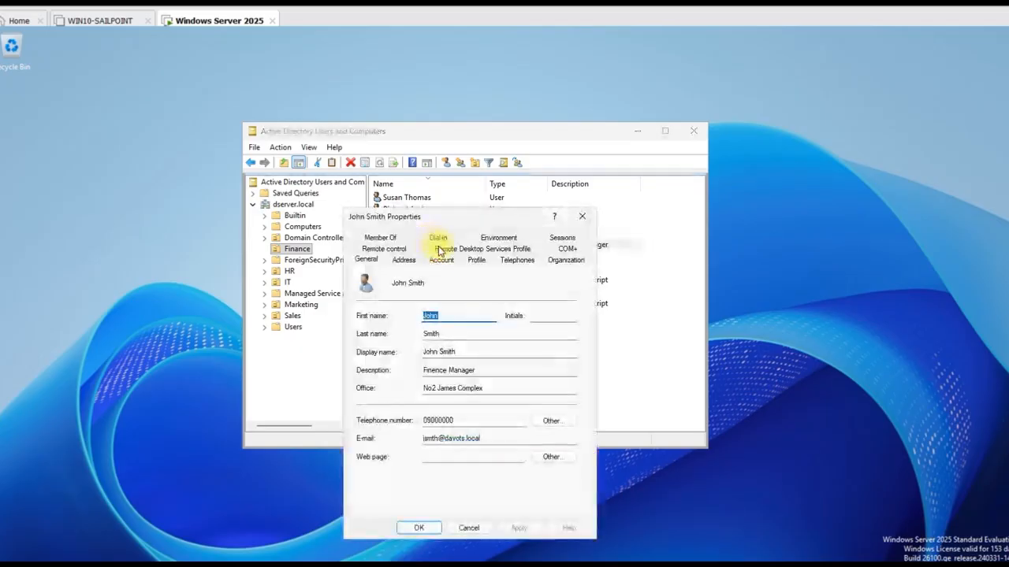
{"action": "left_click", "coordinate": [584, 216]}
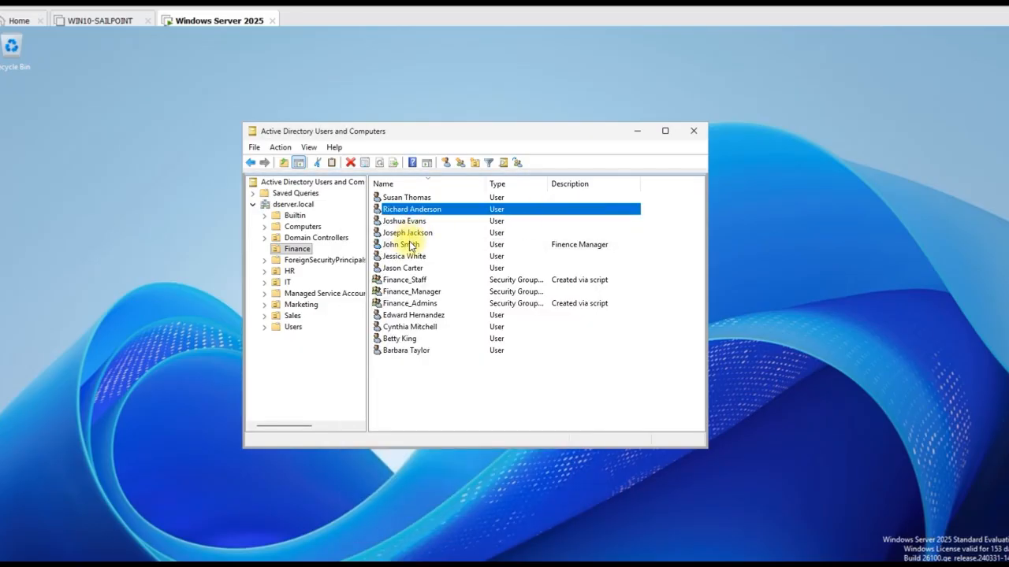
{"action": "left_click", "coordinate": [409, 246]}
{"action": "right_click", "coordinate": [411, 246]}
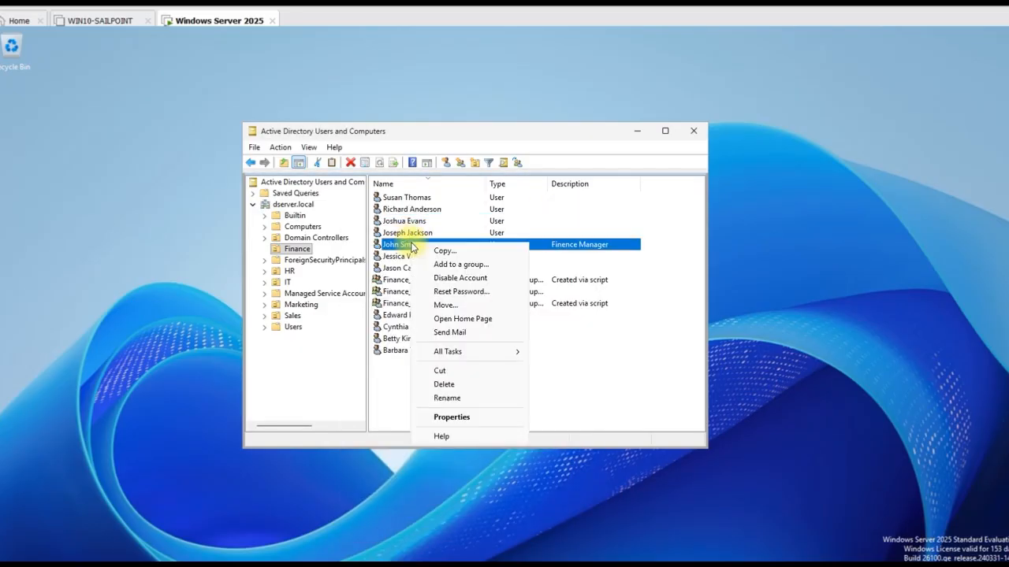
{"action": "left_click", "coordinate": [446, 279]}
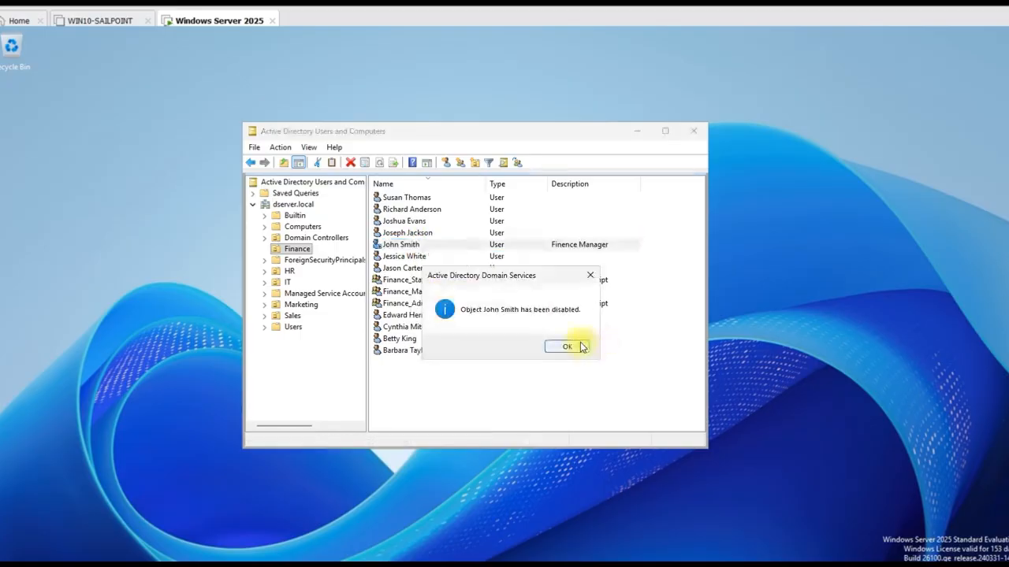
Check Unlock account on John Smith's Account tab and apply the change
{"action": "double_click", "coordinate": [403, 245]}
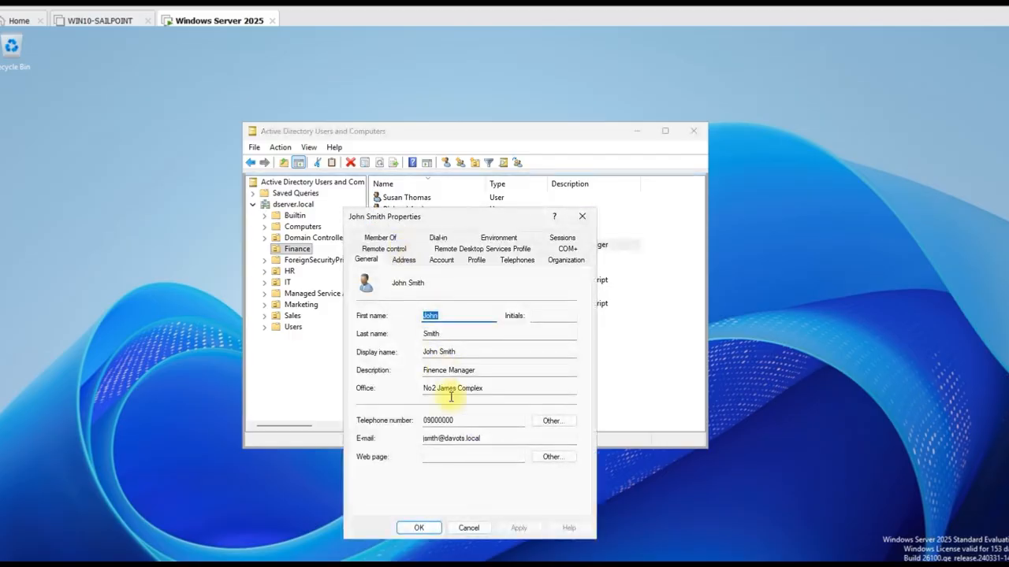
{"action": "left_click", "coordinate": [441, 262]}
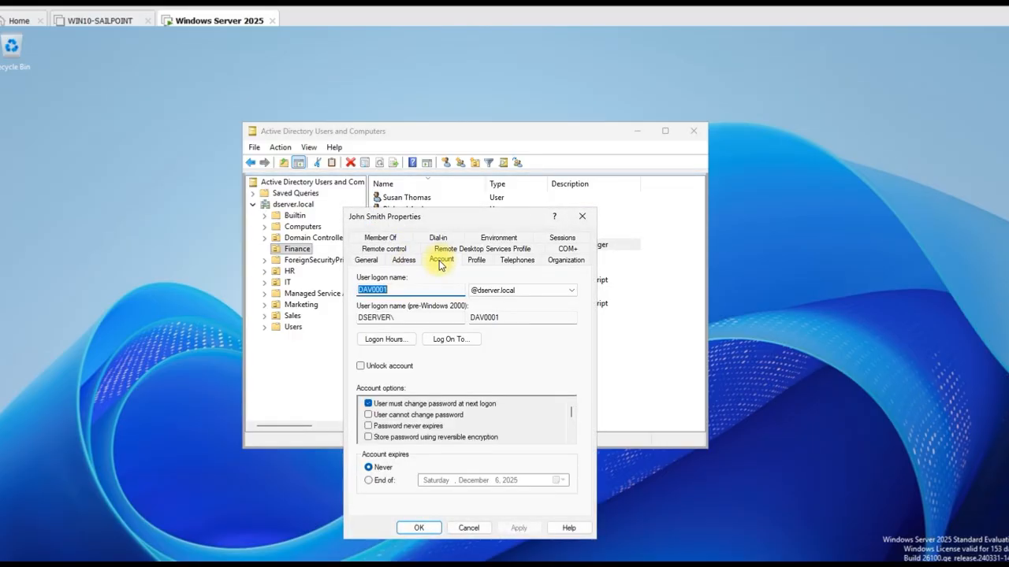
{"action": "left_click", "coordinate": [361, 368]}
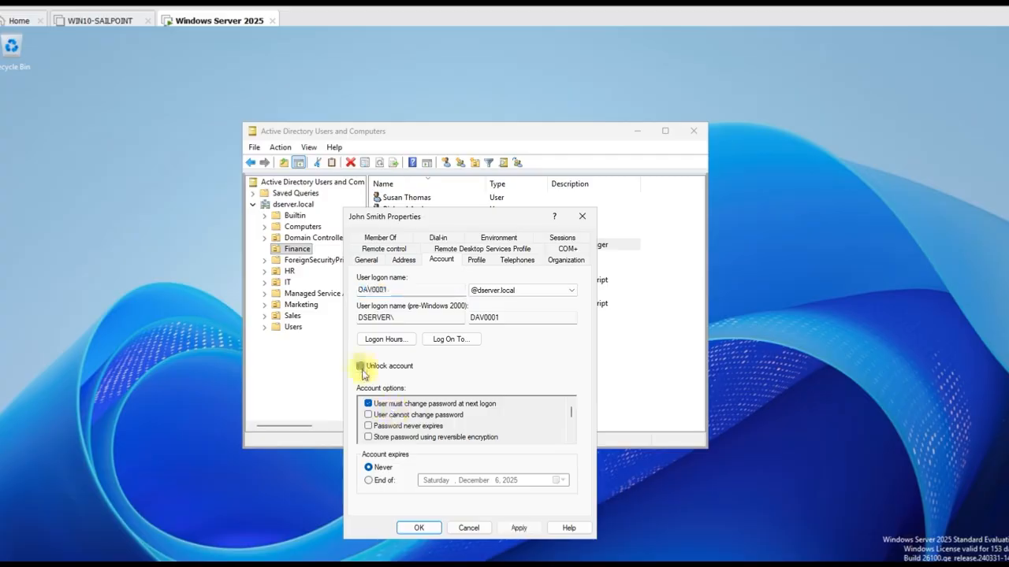
{"action": "left_click", "coordinate": [520, 528]}
{"action": "left_click", "coordinate": [417, 528]}
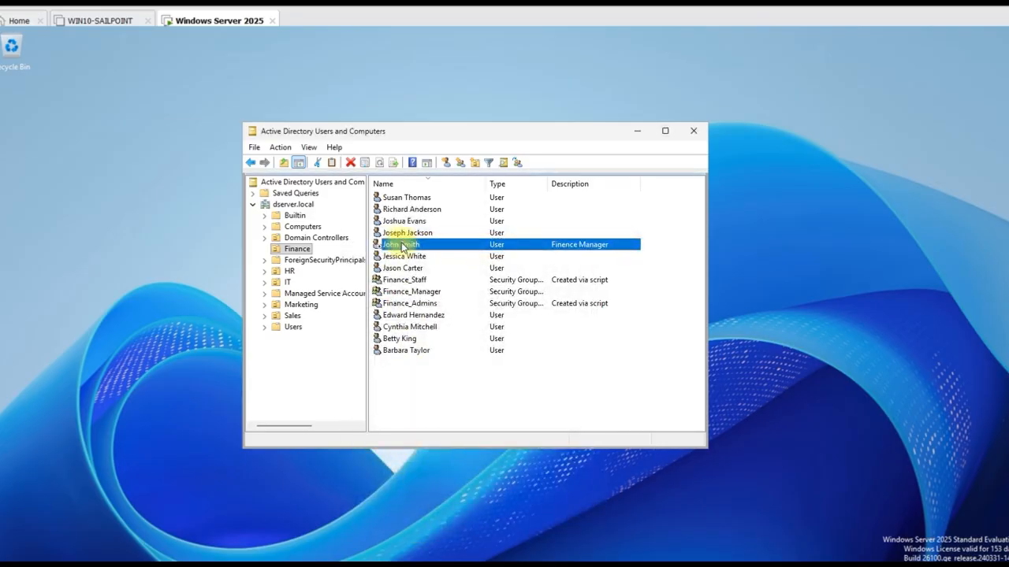
{"action": "right_click", "coordinate": [402, 246]}
{"action": "left_click", "coordinate": [448, 278]}
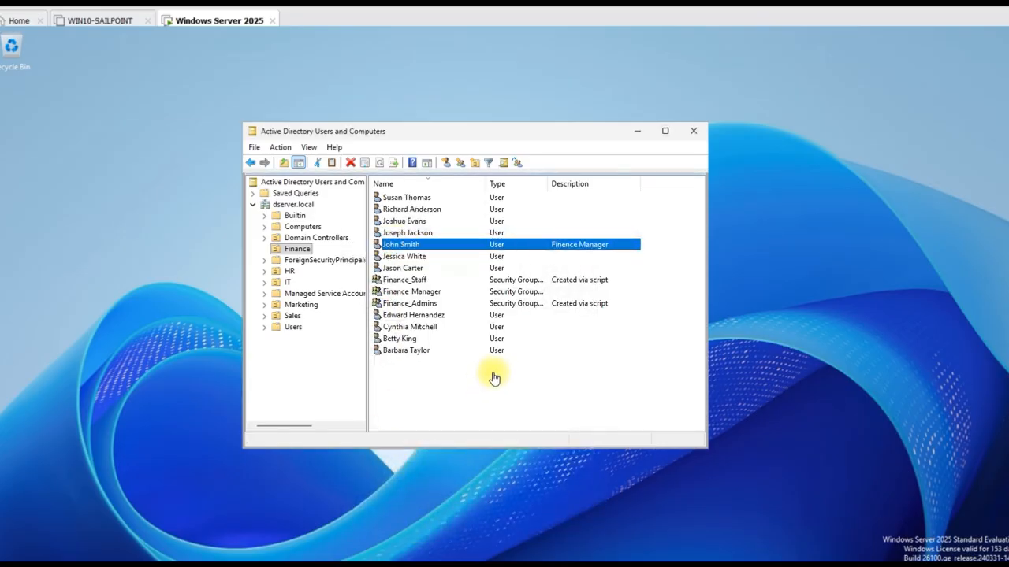
{"action": "double_click", "coordinate": [415, 211]}
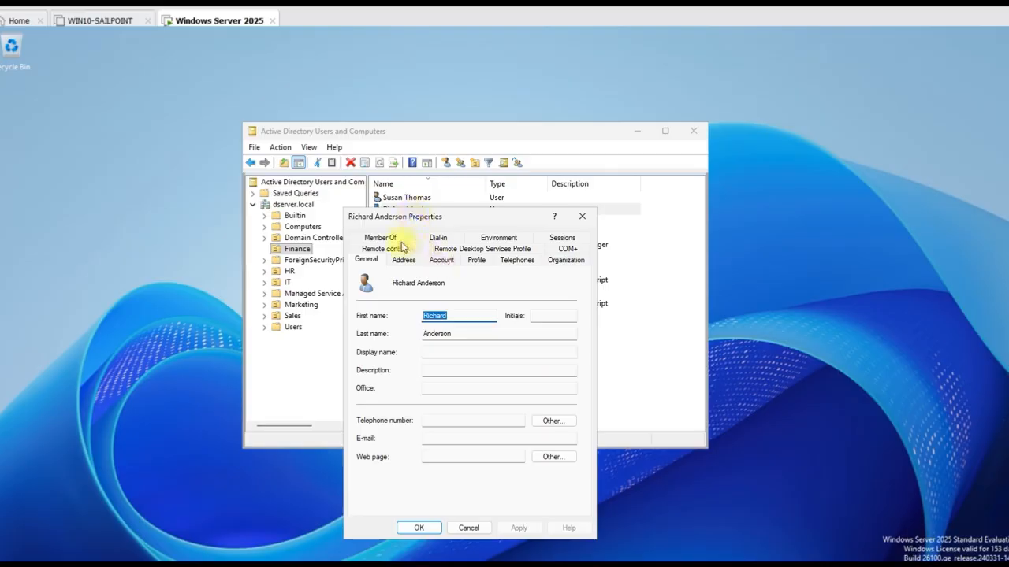
{"action": "left_click", "coordinate": [385, 238]}
{"action": "left_click", "coordinate": [377, 409]}
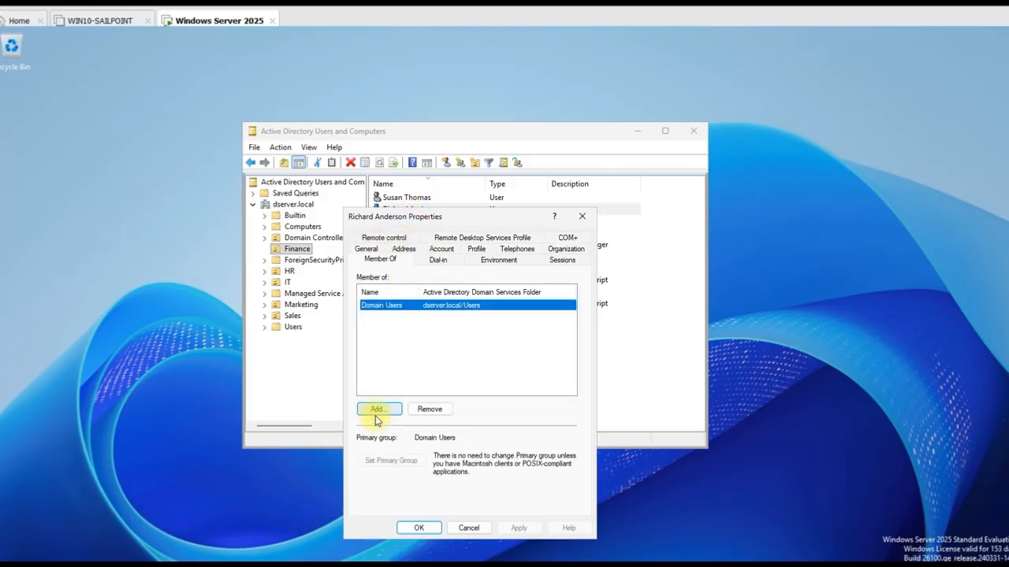
{"action": "left_click_drag", "start_coordinate": [497, 285], "coordinate": [510, 364]}
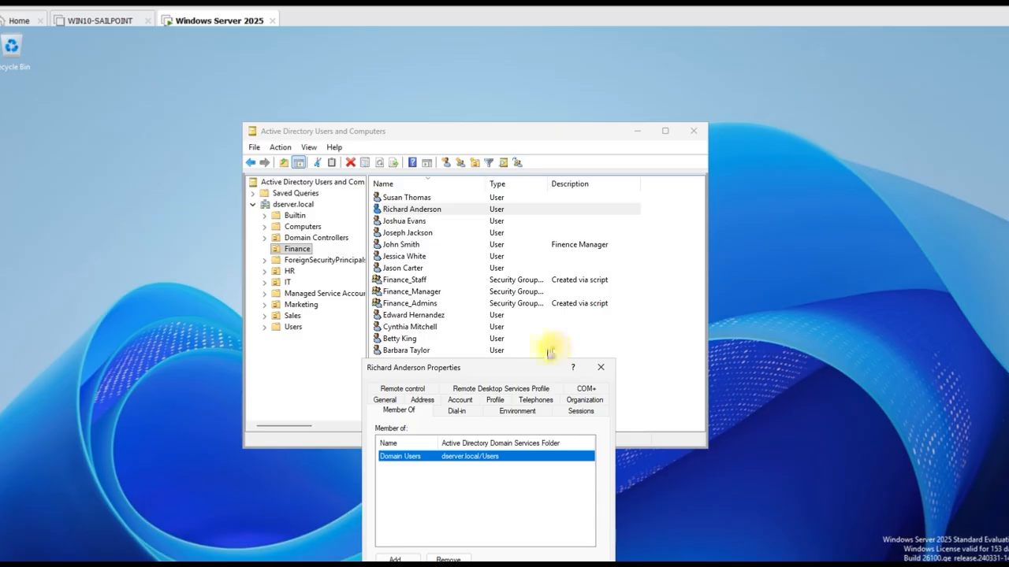
{"action": "left_click_drag", "start_coordinate": [510, 367], "coordinate": [470, 276]}
{"action": "left_click", "coordinate": [406, 469]}
{"action": "type", "text": "financ"}
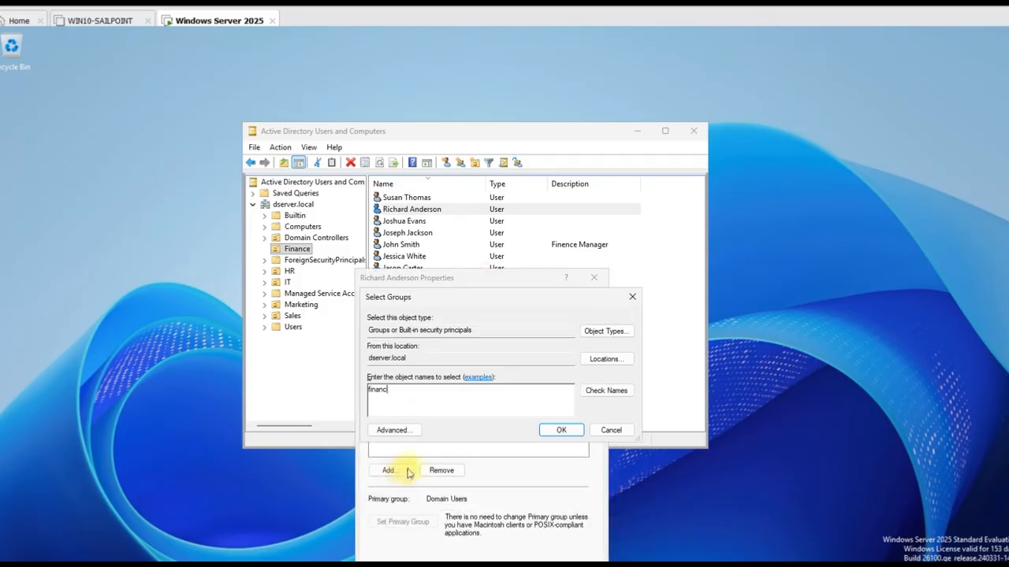
{"action": "left_click", "coordinate": [609, 392]}
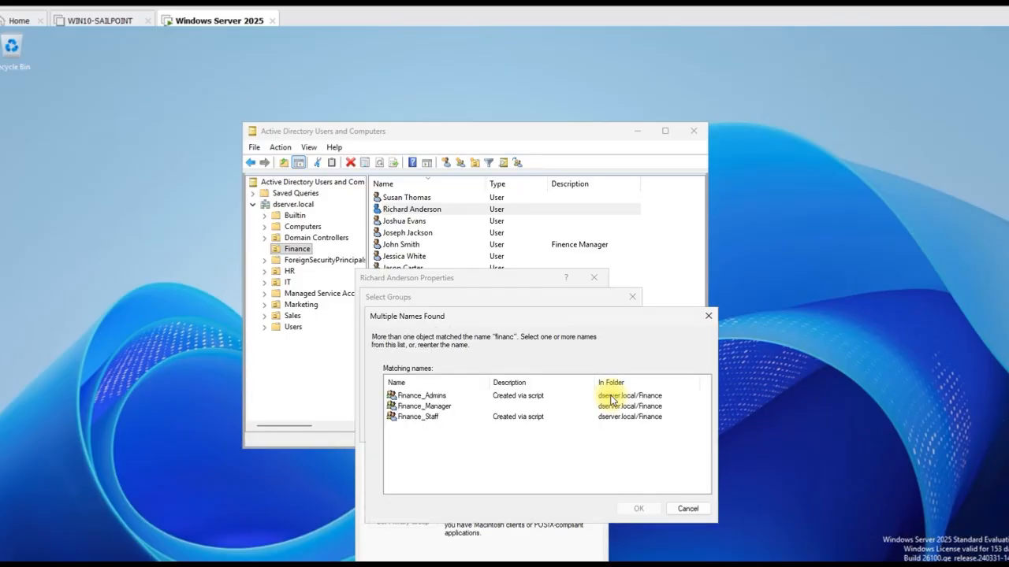
{"action": "left_click", "coordinate": [425, 422]}
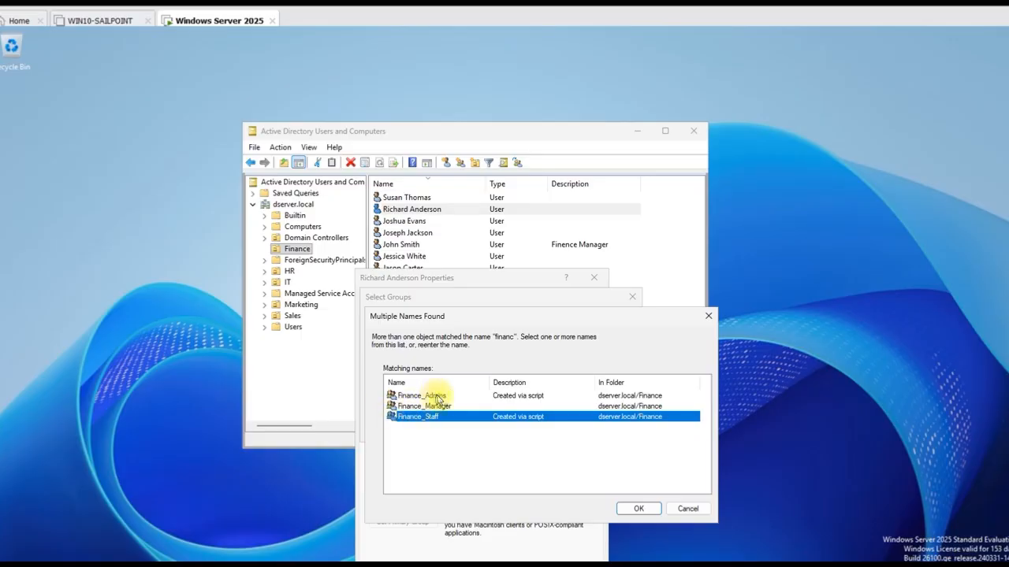
{"action": "left_click", "coordinate": [640, 508]}
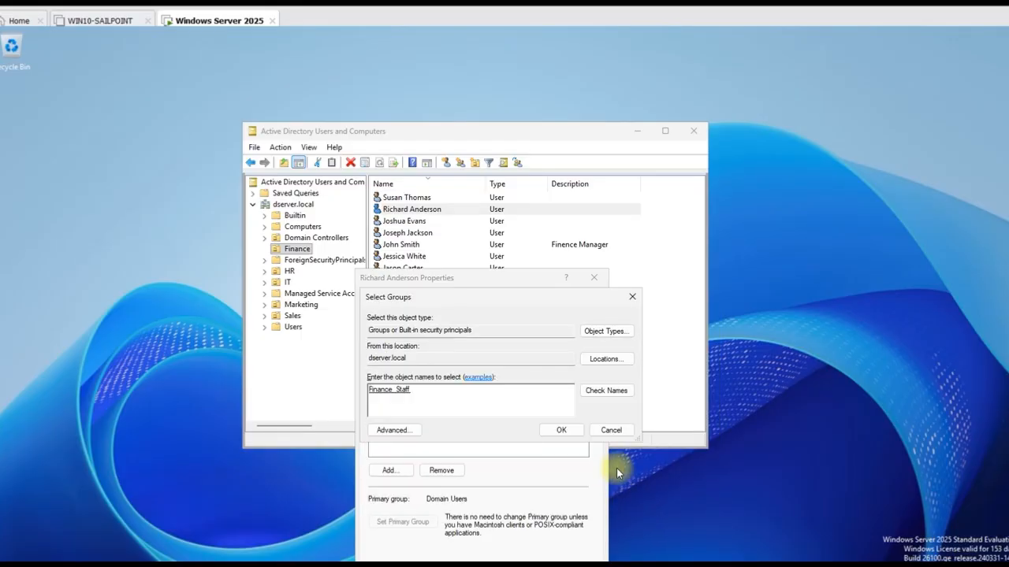
{"action": "left_click", "coordinate": [574, 432]}
{"action": "left_click_drag", "start_coordinate": [520, 282], "coordinate": [494, 199]}
{"action": "left_click", "coordinate": [506, 505]}
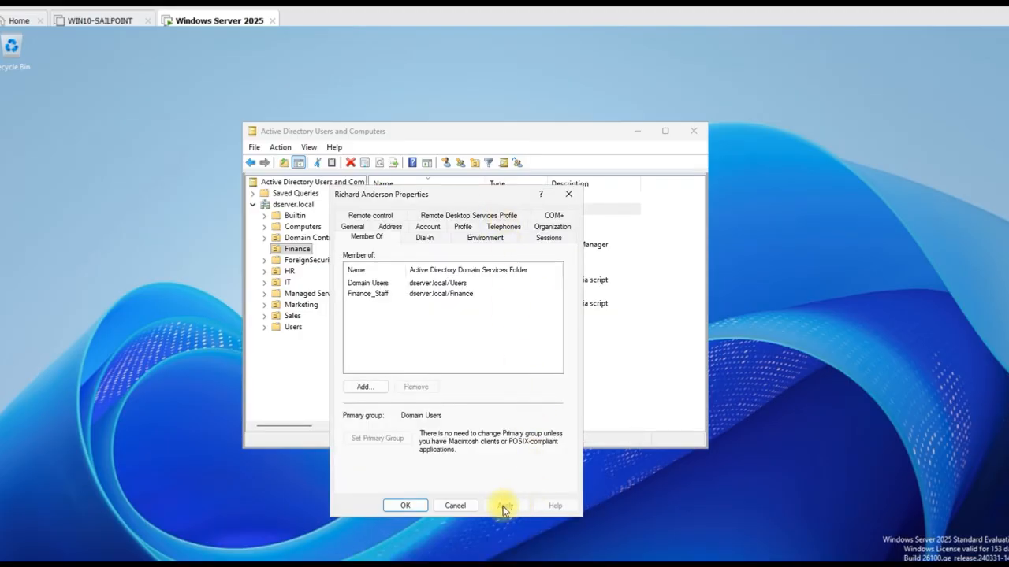
{"action": "left_click", "coordinate": [405, 506]}
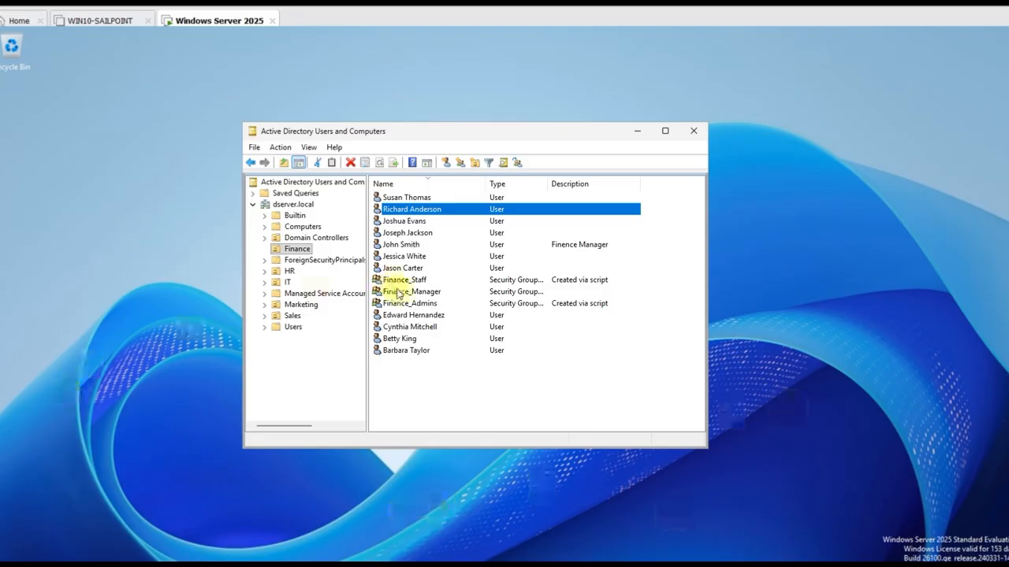
{"action": "double_click", "coordinate": [419, 212]}
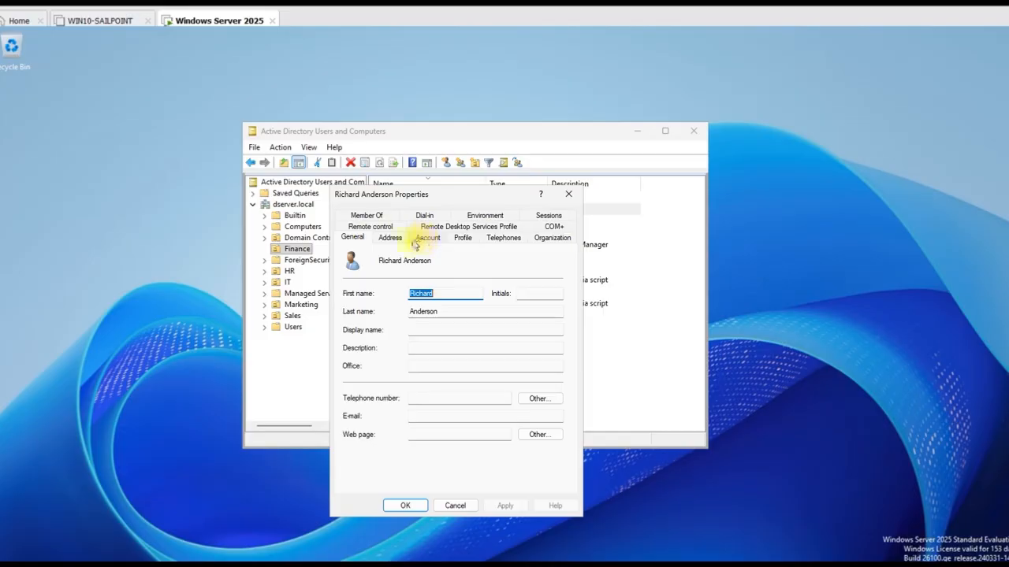
{"action": "left_click", "coordinate": [367, 215]}
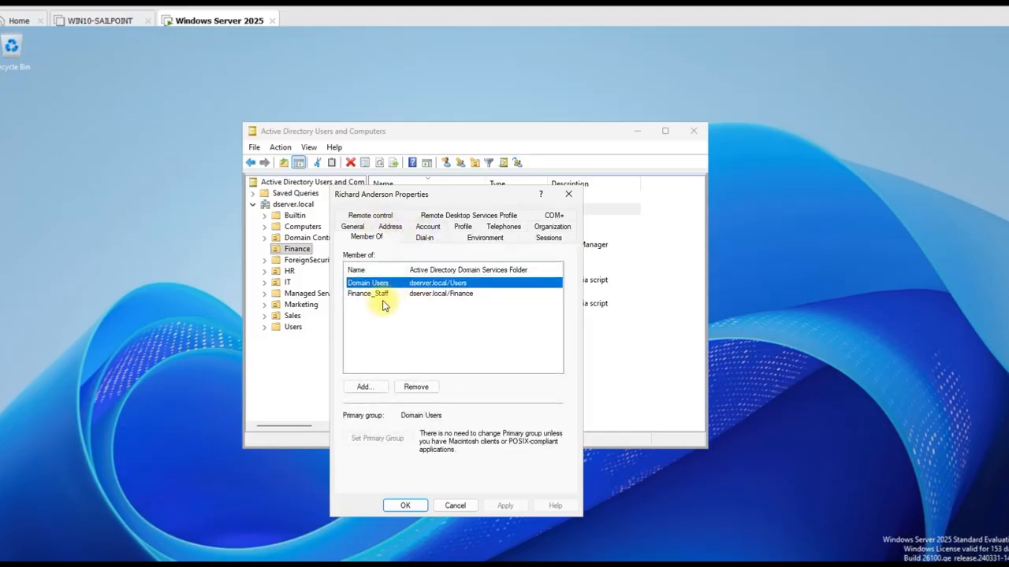
{"action": "left_click", "coordinate": [568, 195]}
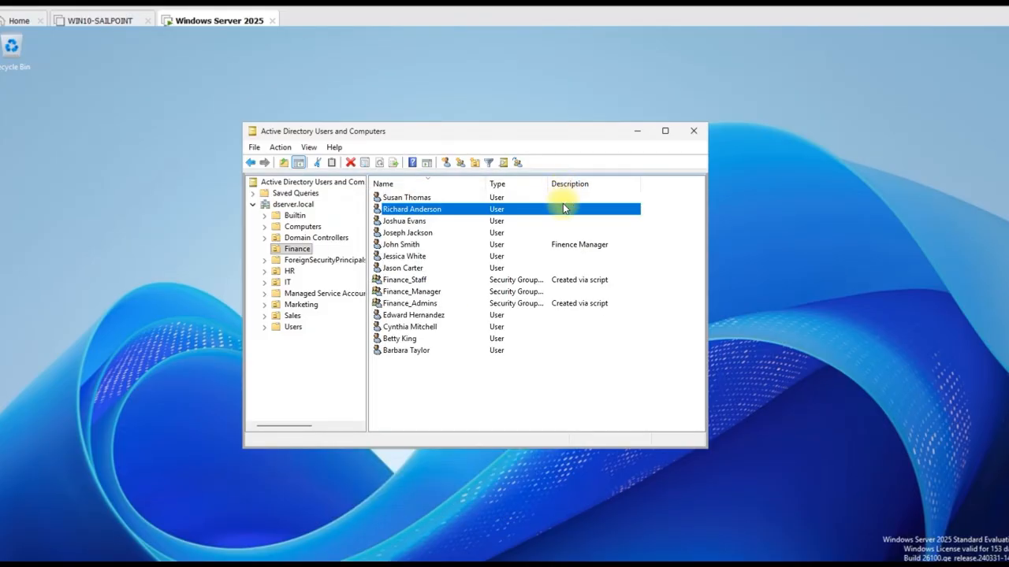
{"action": "double_click", "coordinate": [403, 246]}
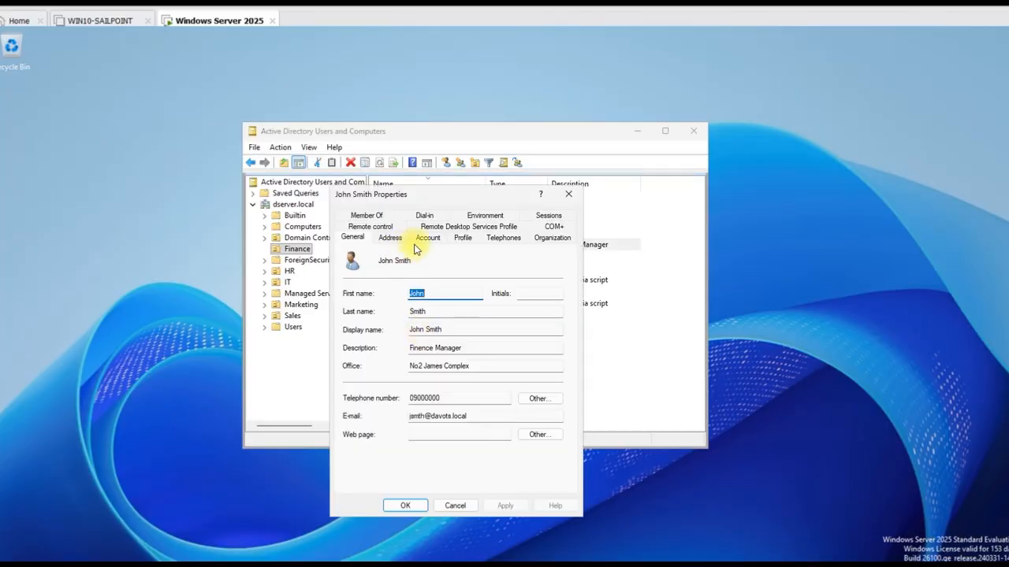
{"action": "left_click", "coordinate": [366, 215]}
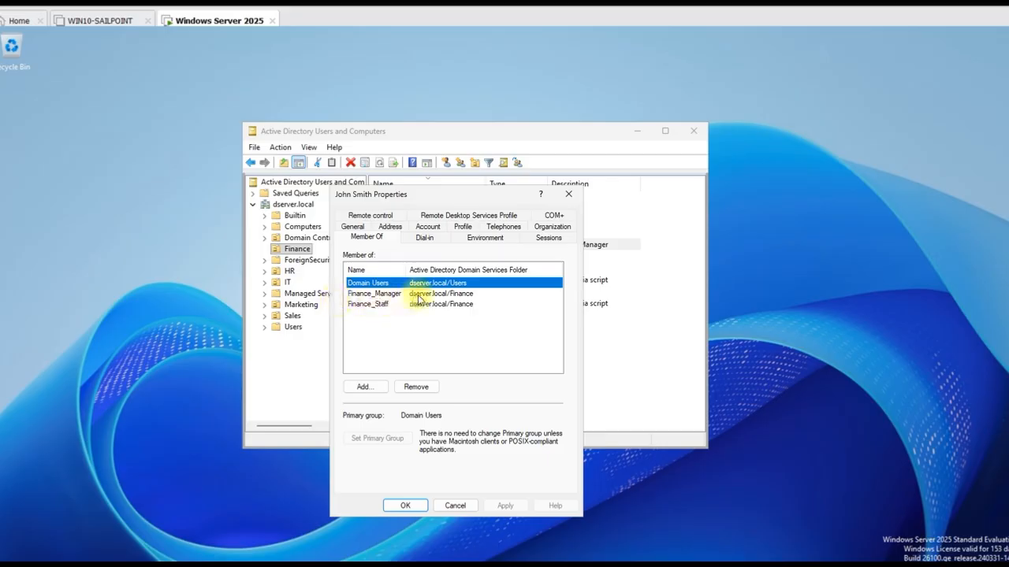
{"action": "left_click", "coordinate": [407, 506]}
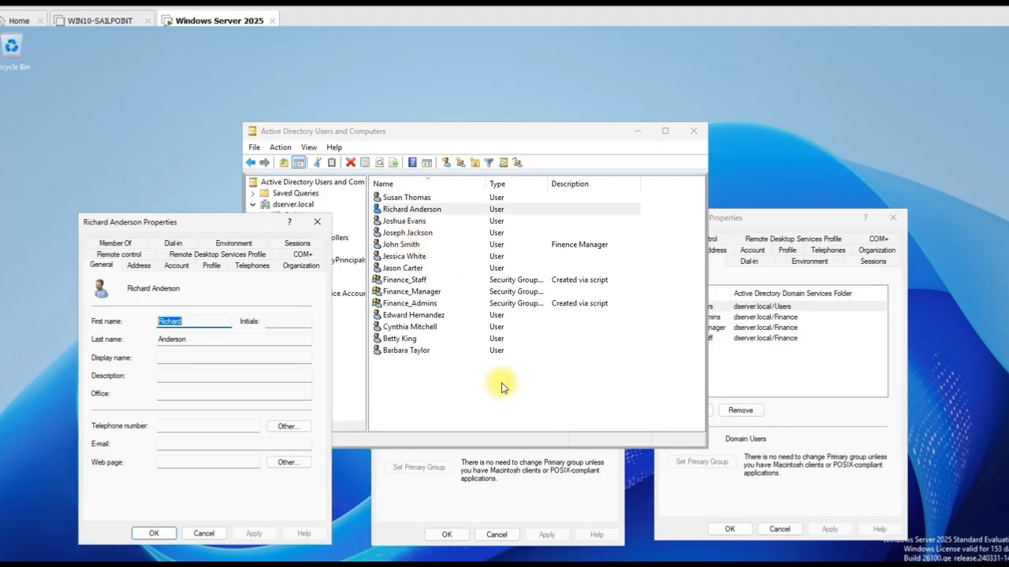
{"action": "left_click", "coordinate": [509, 509]}
{"action": "left_click", "coordinate": [777, 225]}
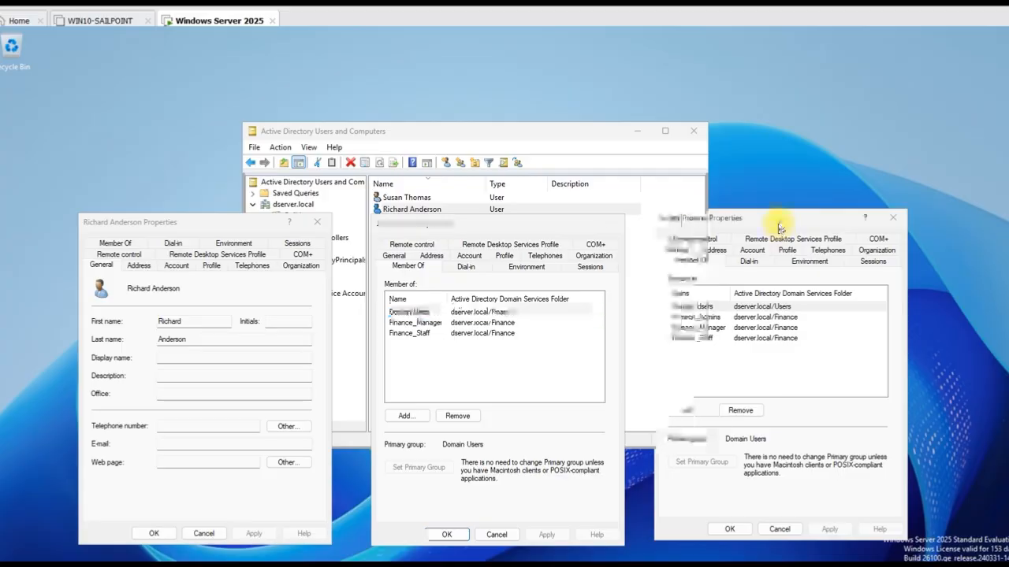
{"action": "left_click", "coordinate": [118, 244]}
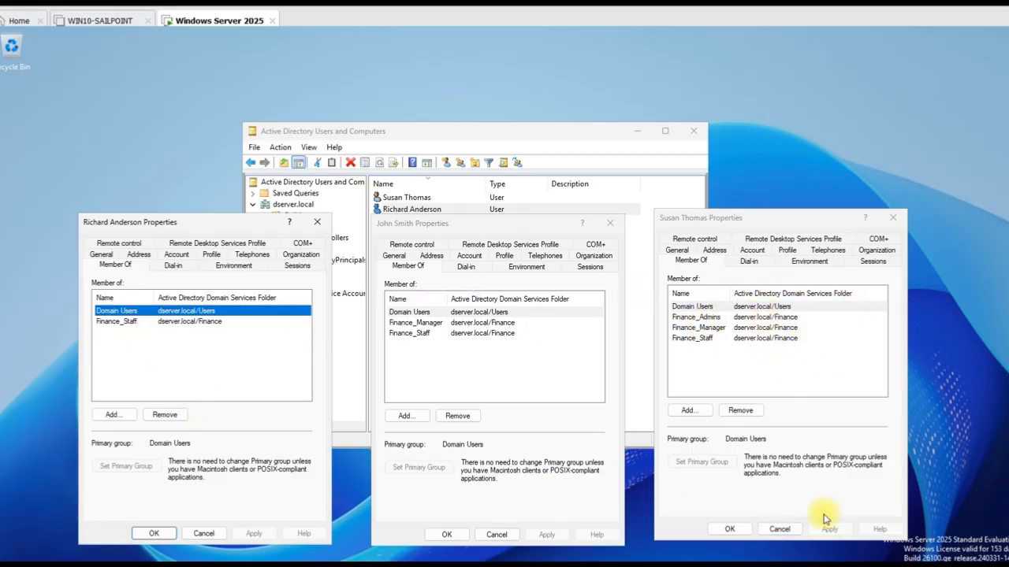
{"action": "left_click", "coordinate": [777, 530]}
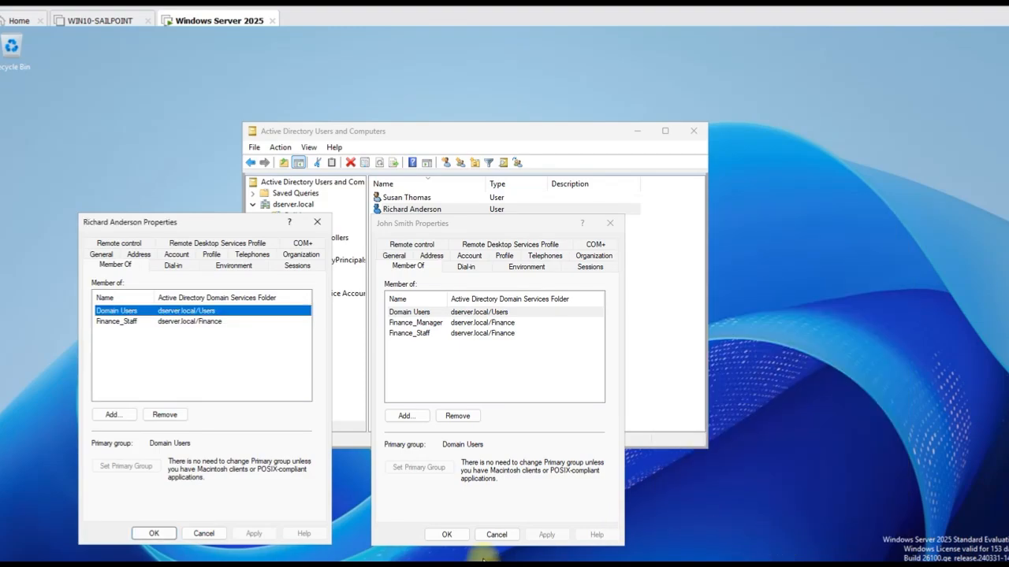
{"action": "left_click", "coordinate": [496, 534]}
{"action": "left_click", "coordinate": [203, 533]}
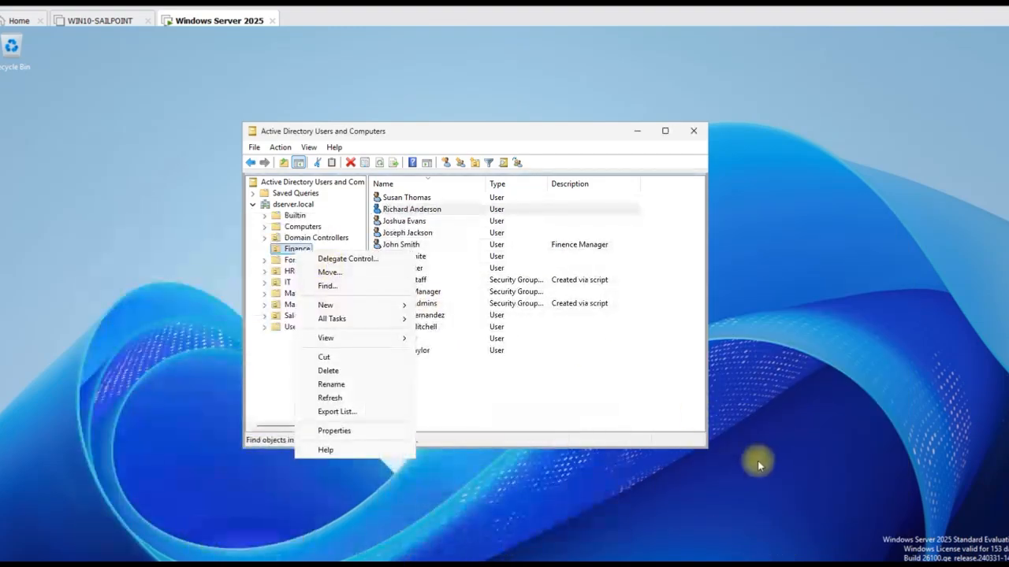
{"action": "left_click", "coordinate": [605, 391]}
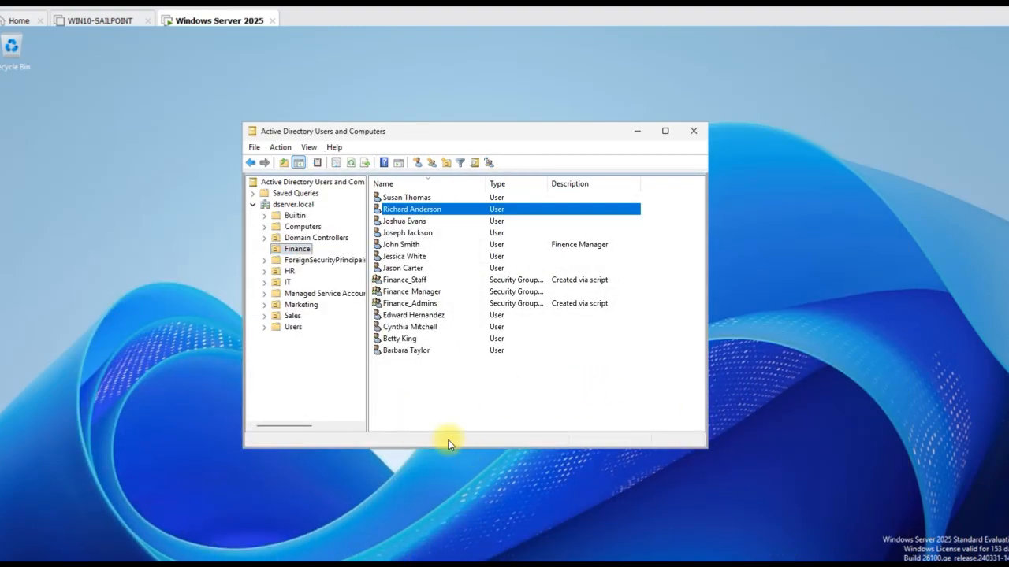
{"action": "left_click", "coordinate": [297, 249]}
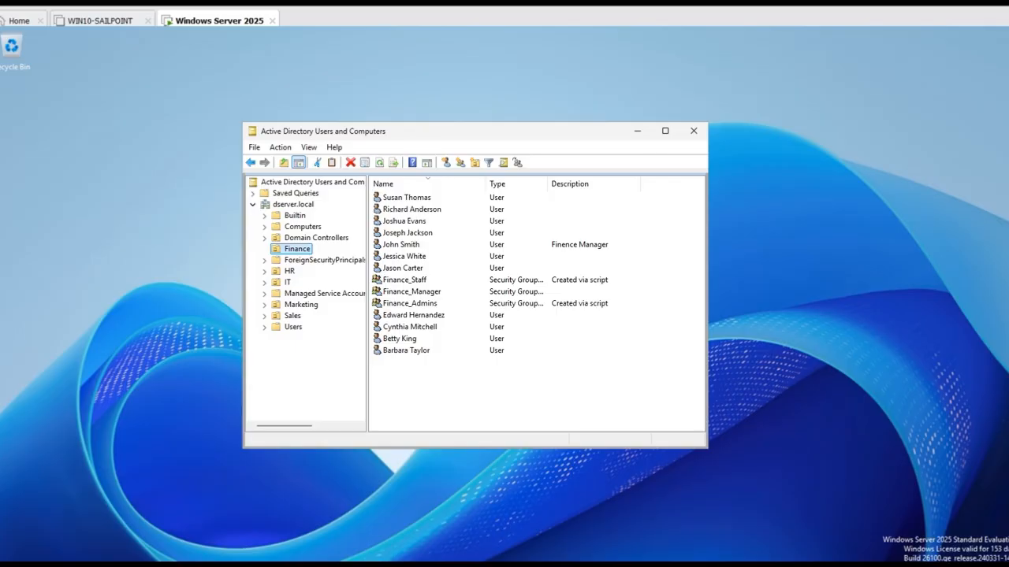
{"action": "left_click", "coordinate": [289, 282]}
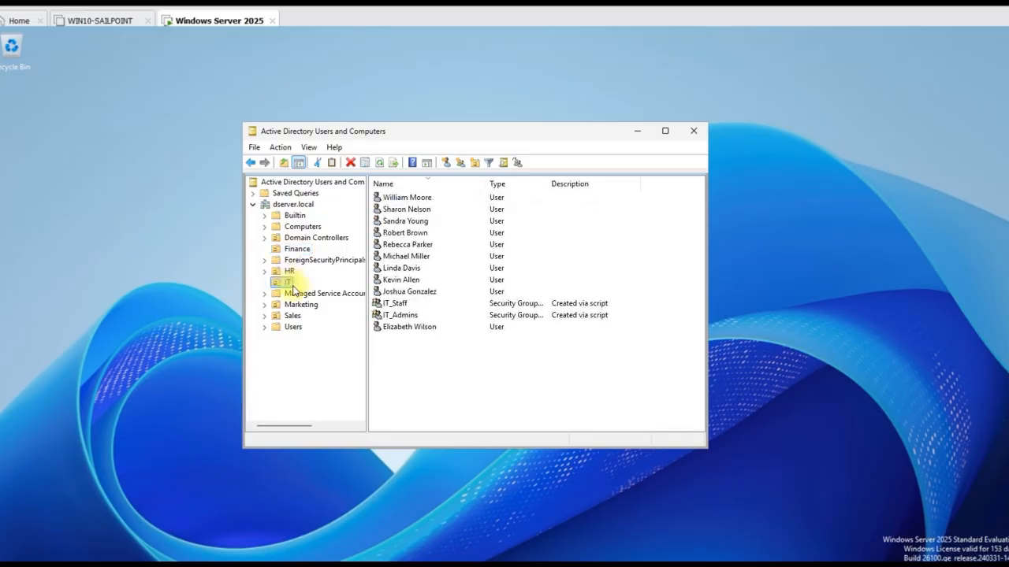
{"action": "left_click", "coordinate": [404, 317]}
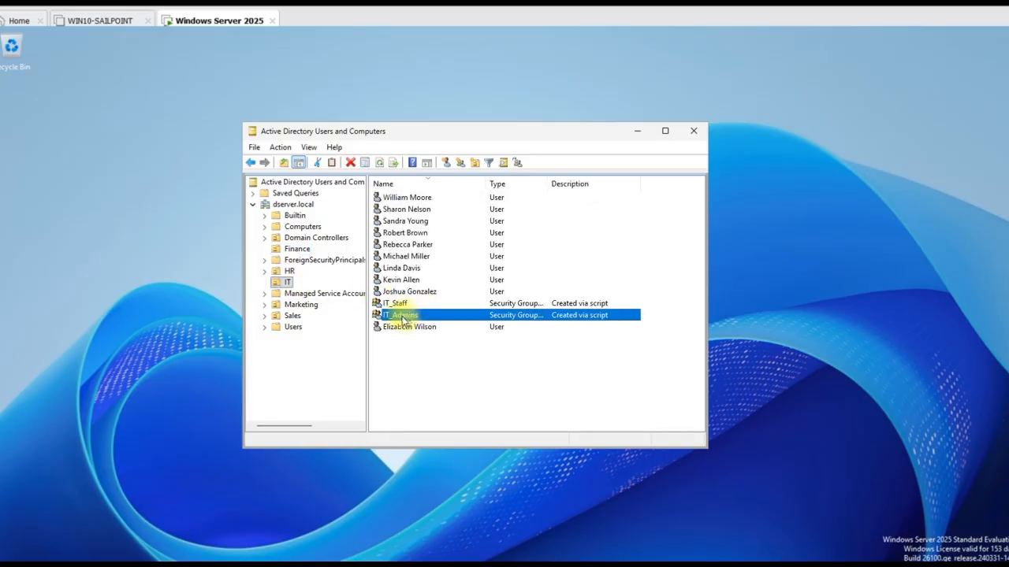
{"action": "left_click", "coordinate": [410, 282]}
{"action": "double_click", "coordinate": [411, 282]}
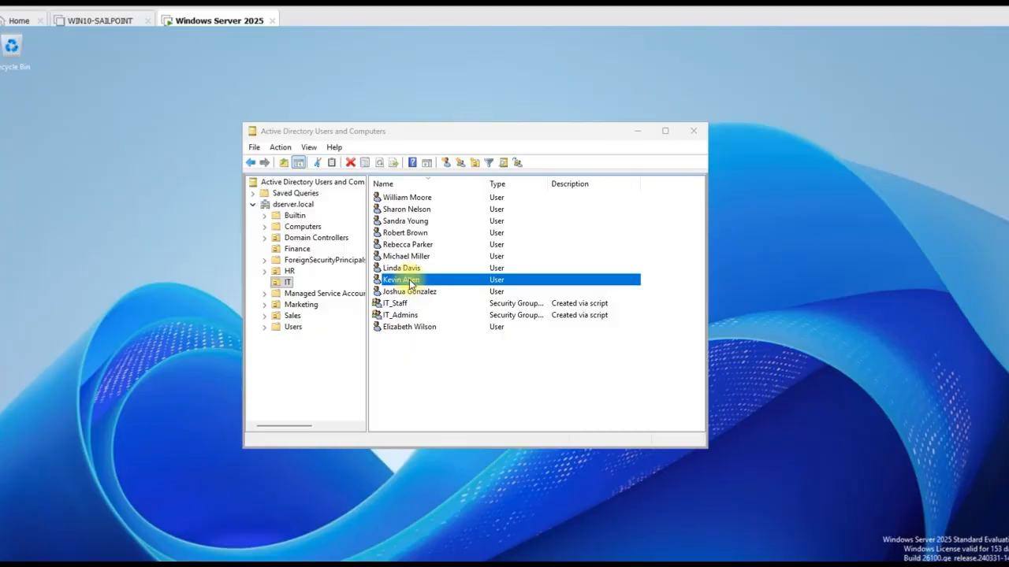
{"action": "left_click", "coordinate": [115, 242]}
{"action": "left_click", "coordinate": [111, 415]}
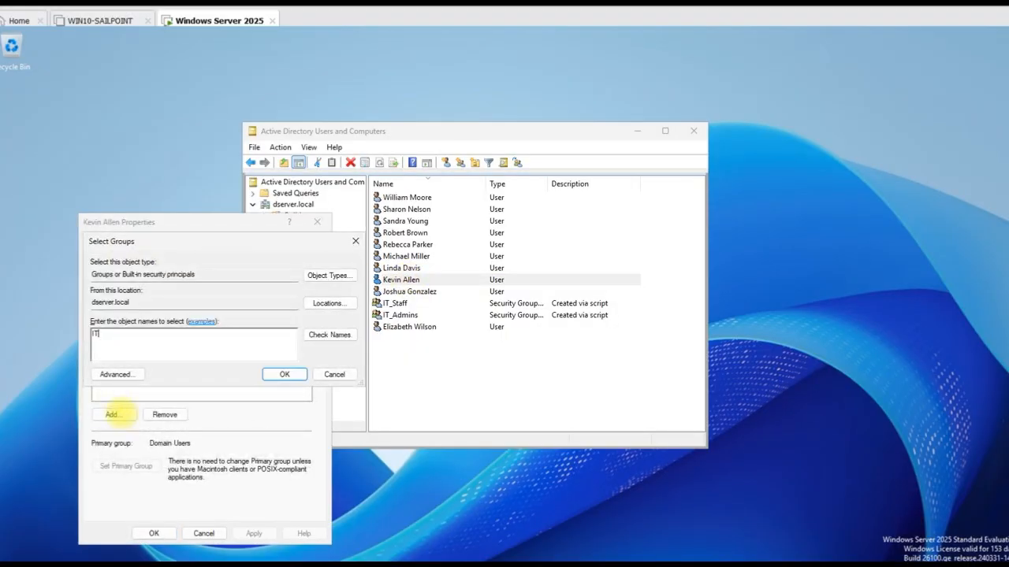
{"action": "type", "text": "IT_"}
{"action": "key", "text": "Return"}
{"action": "left_click", "coordinate": [360, 450]}
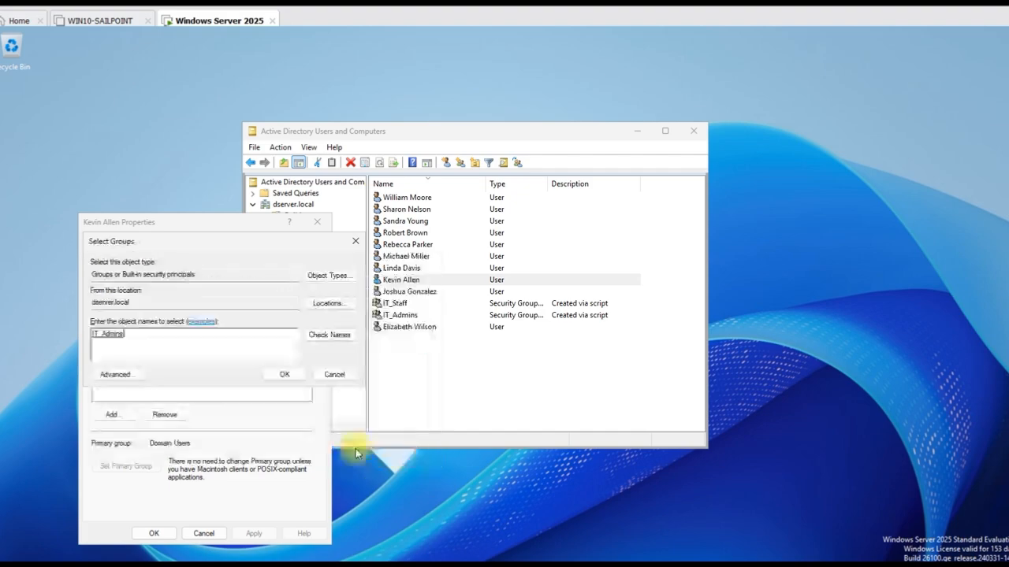
{"action": "left_click", "coordinate": [281, 375]}
{"action": "left_click", "coordinate": [254, 534]}
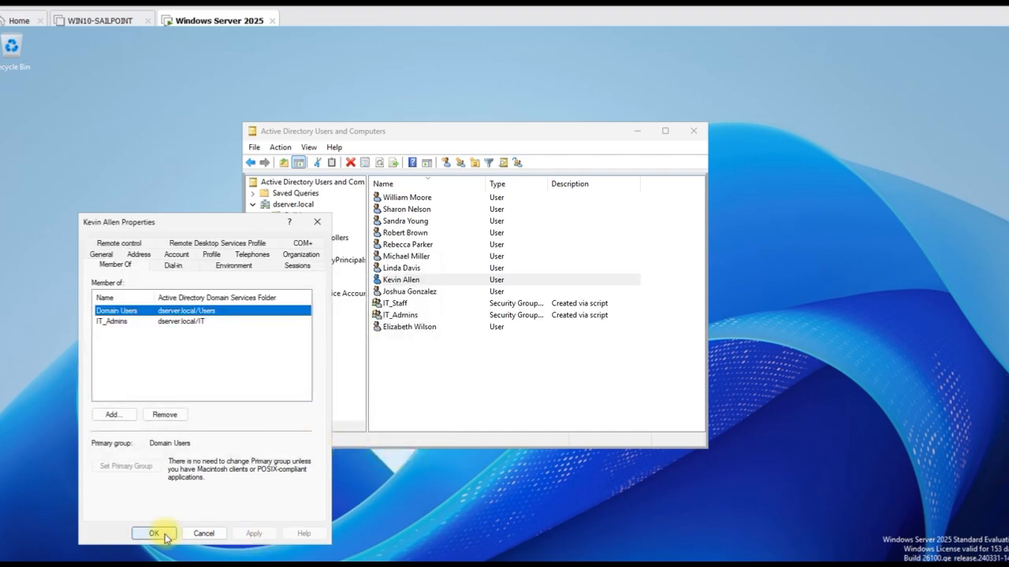
{"action": "left_click", "coordinate": [154, 533]}
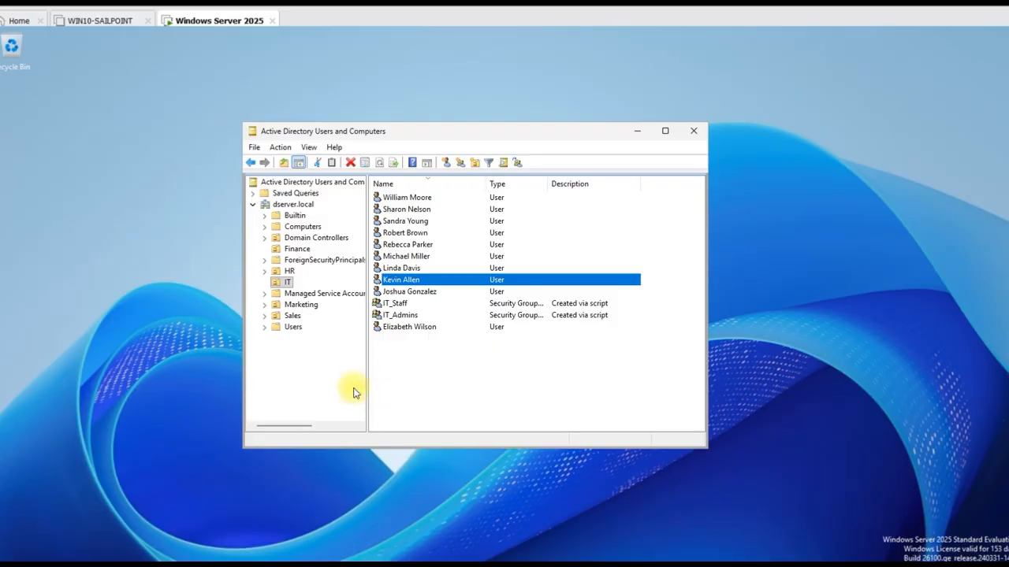
{"action": "right_click", "coordinate": [289, 285]}
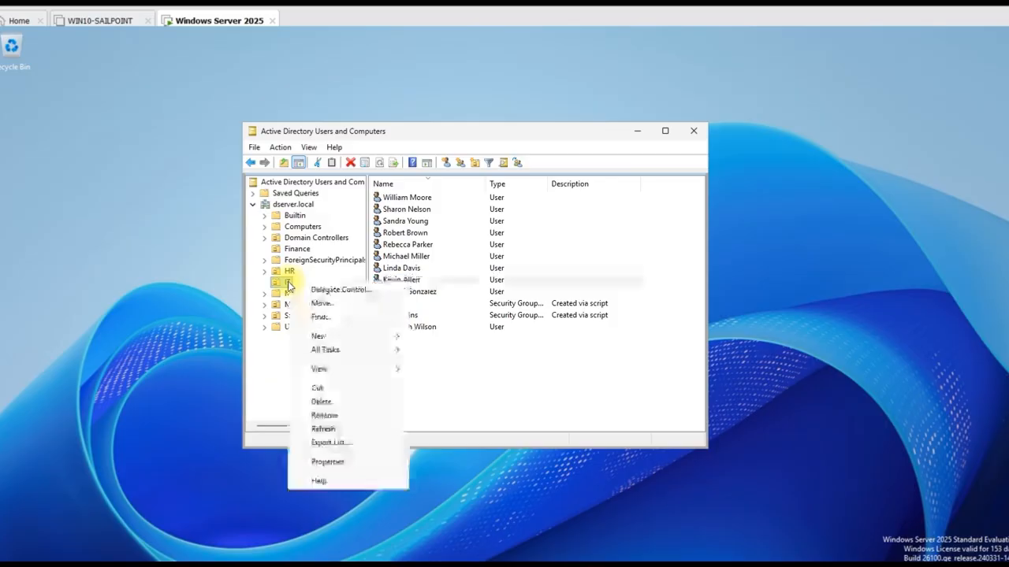
{"action": "left_click", "coordinate": [331, 290]}
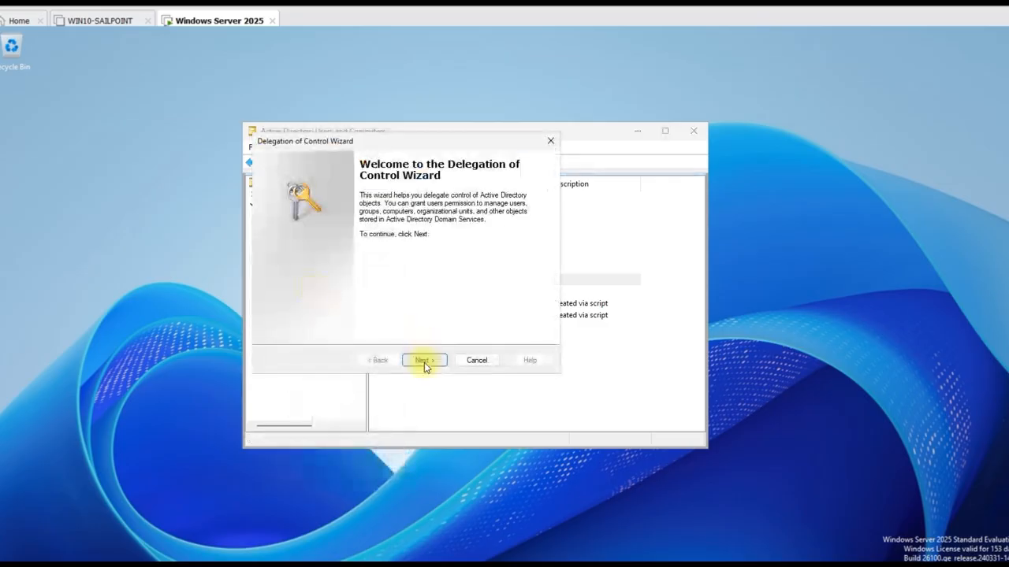
{"action": "left_click", "coordinate": [423, 360]}
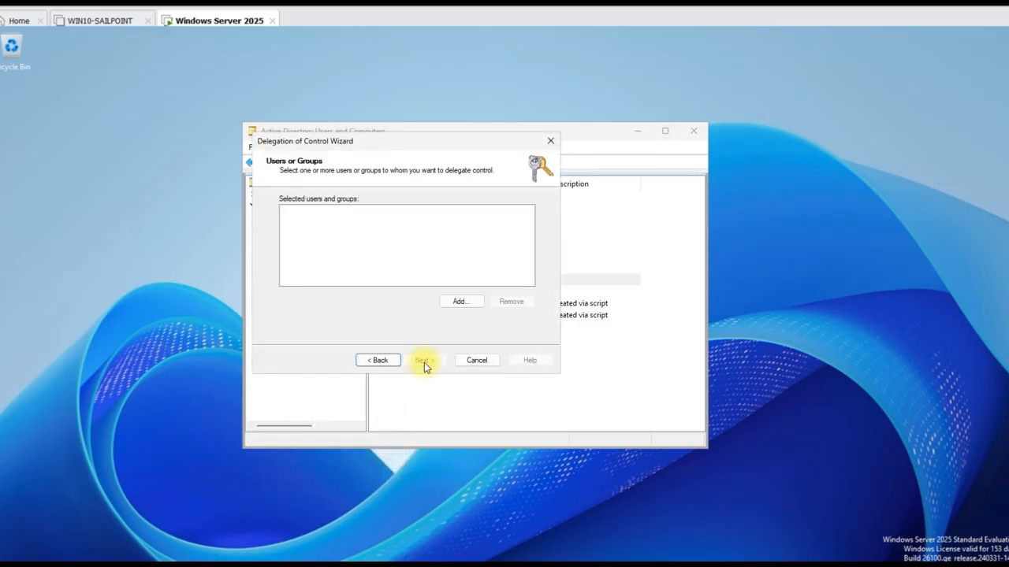
{"action": "left_click", "coordinate": [461, 302]}
{"action": "type", "text": "jewvin"}
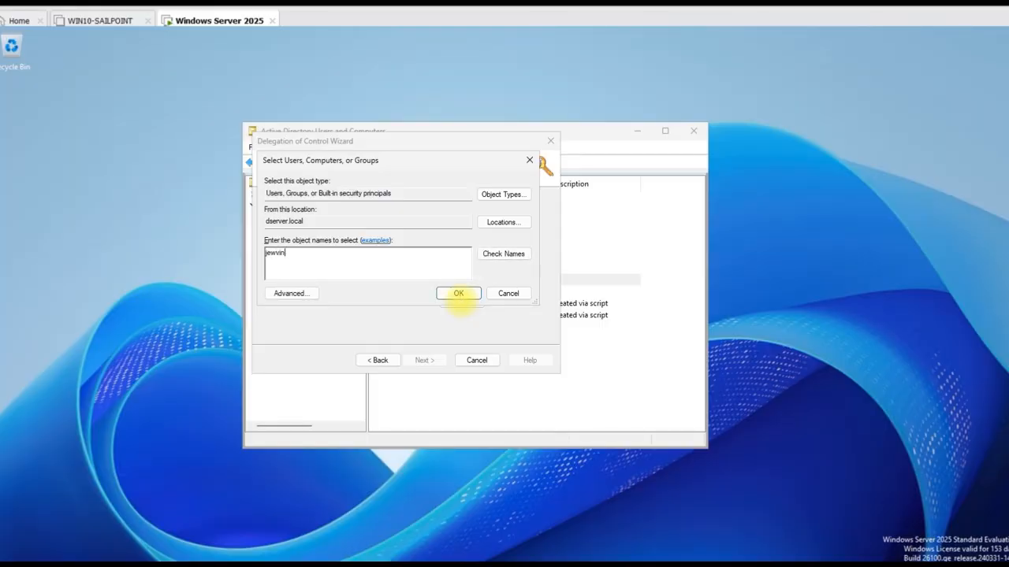
{"action": "key", "text": "BackSpace"}
{"action": "key", "text": "BackSpace"}
{"action": "key", "text": "BackSpace"}
{"action": "type", "text": "kallen"}
{"action": "left_click", "coordinate": [506, 253]}
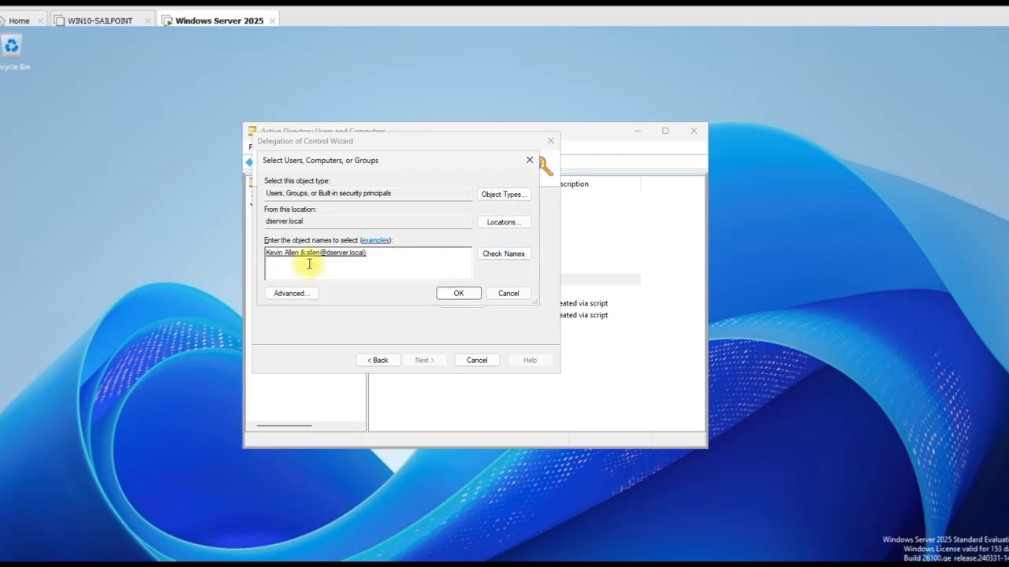
{"action": "left_click", "coordinate": [458, 293]}
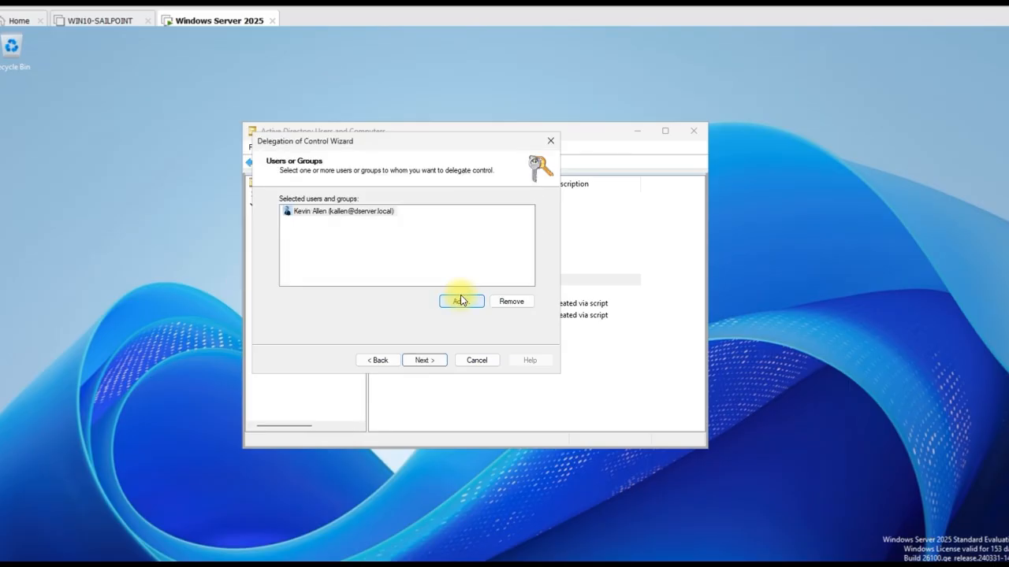
{"action": "left_click", "coordinate": [429, 361]}
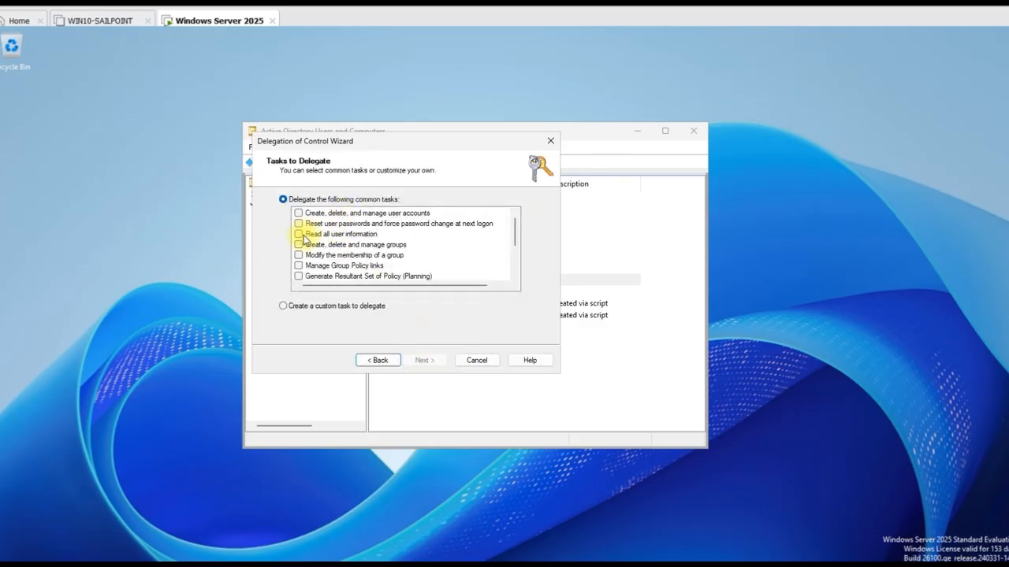
Grant user management, password reset, read user info, group, membership and GPO-link tasks, then finish
{"action": "left_click", "coordinate": [298, 213]}
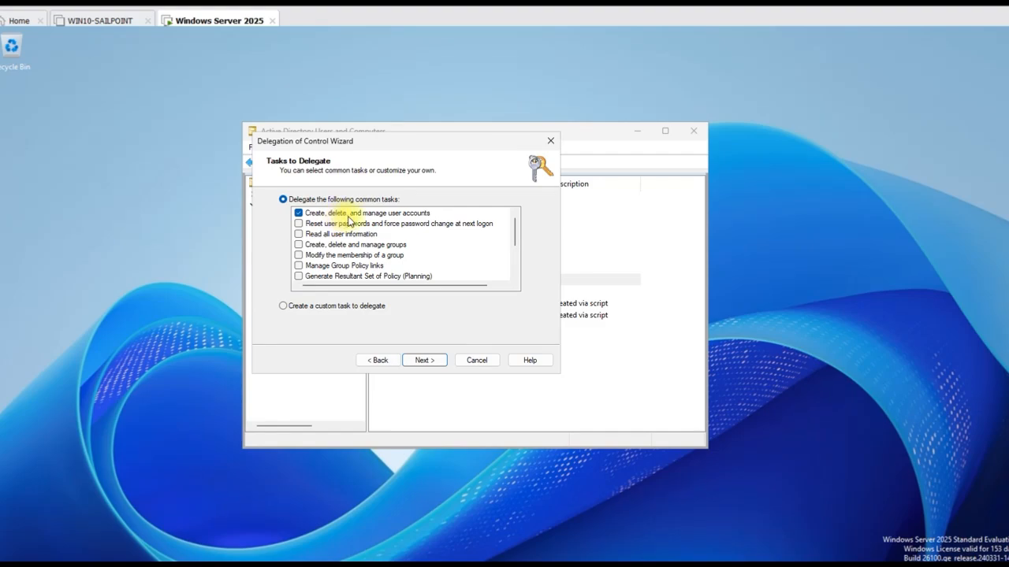
{"action": "left_click", "coordinate": [299, 224]}
{"action": "left_click", "coordinate": [299, 234]}
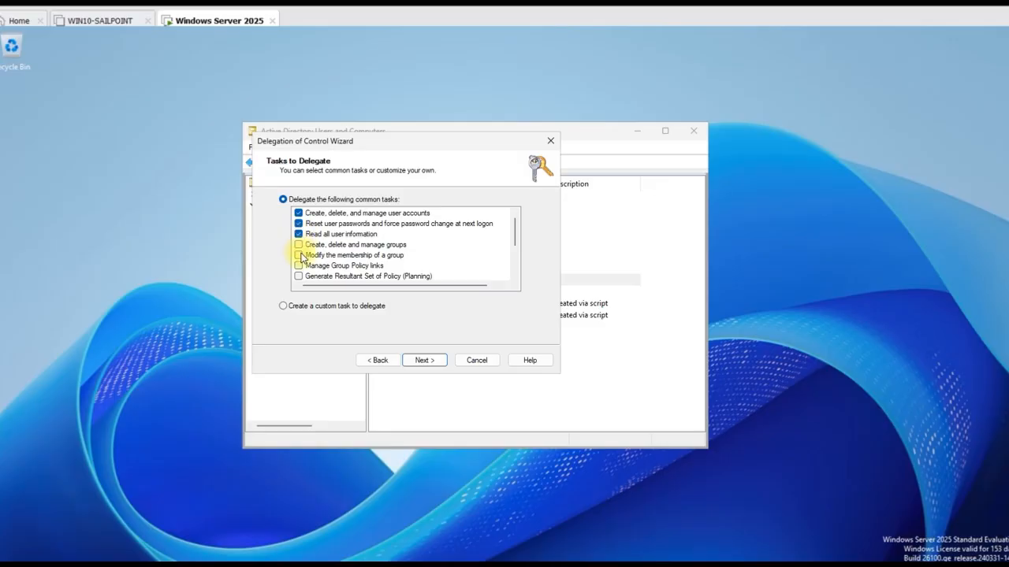
{"action": "left_click", "coordinate": [299, 245]}
{"action": "left_click", "coordinate": [298, 255]}
{"action": "left_click", "coordinate": [299, 265]}
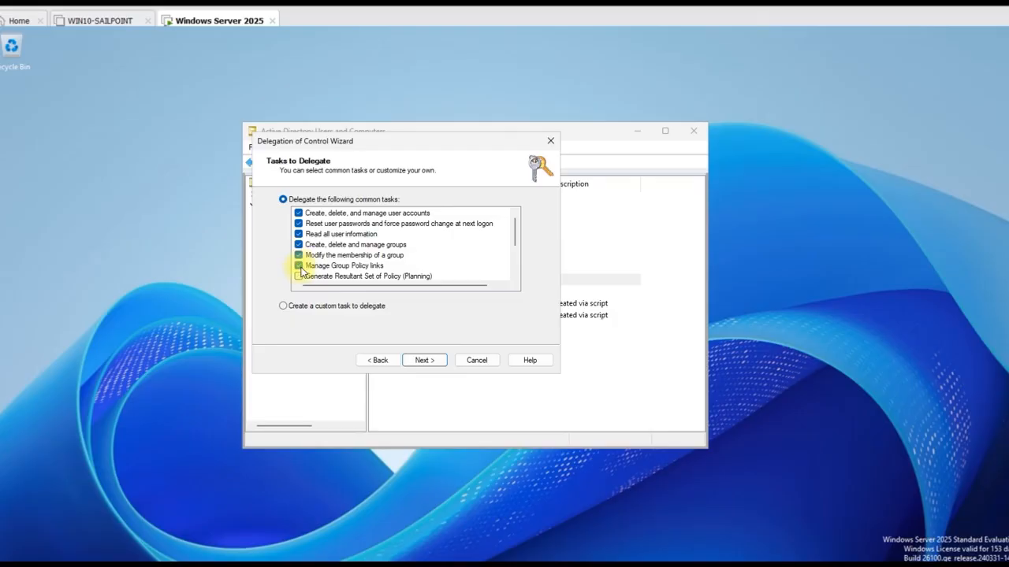
{"action": "scroll", "coordinate": [515, 226], "scroll_direction": "down", "scroll_amount": 1}
{"action": "mouse_move", "coordinate": [516, 246]}
{"action": "left_mouse_down"}
{"action": "mouse_move", "coordinate": [517, 266]}
{"action": "mouse_move", "coordinate": [518, 241]}
{"action": "left_mouse_up"}
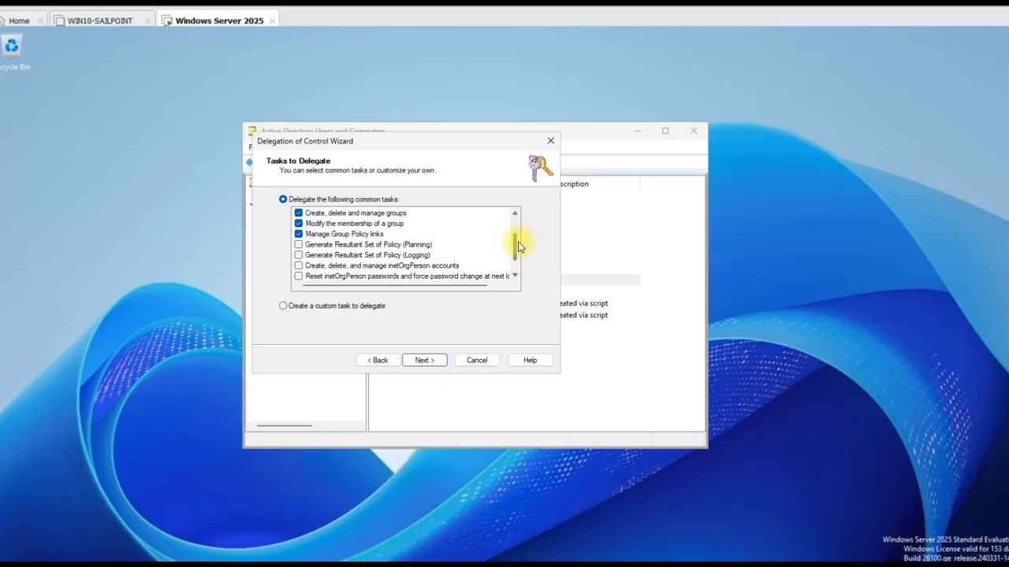
{"action": "left_click", "coordinate": [428, 361]}
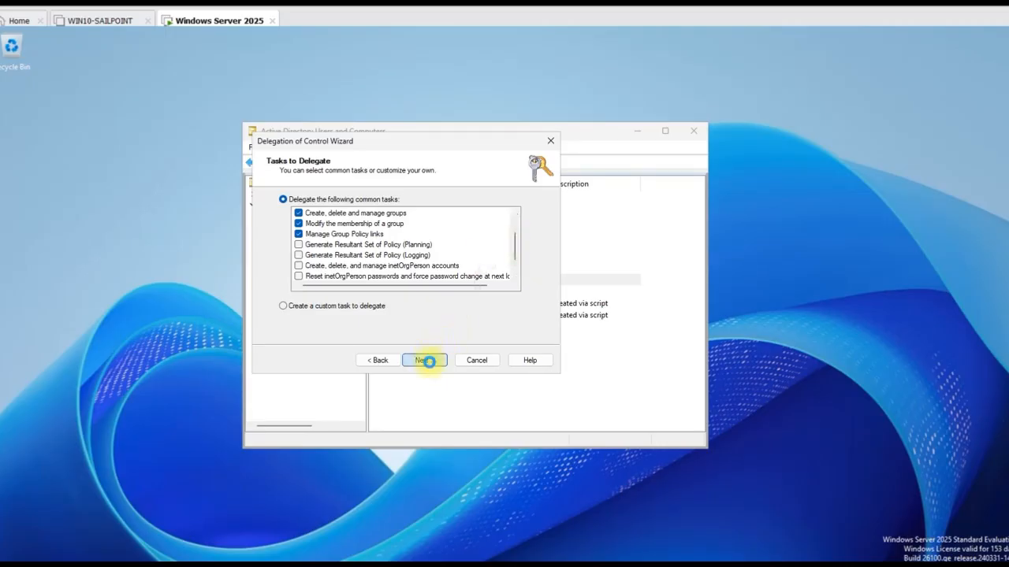
{"action": "left_click", "coordinate": [429, 367]}
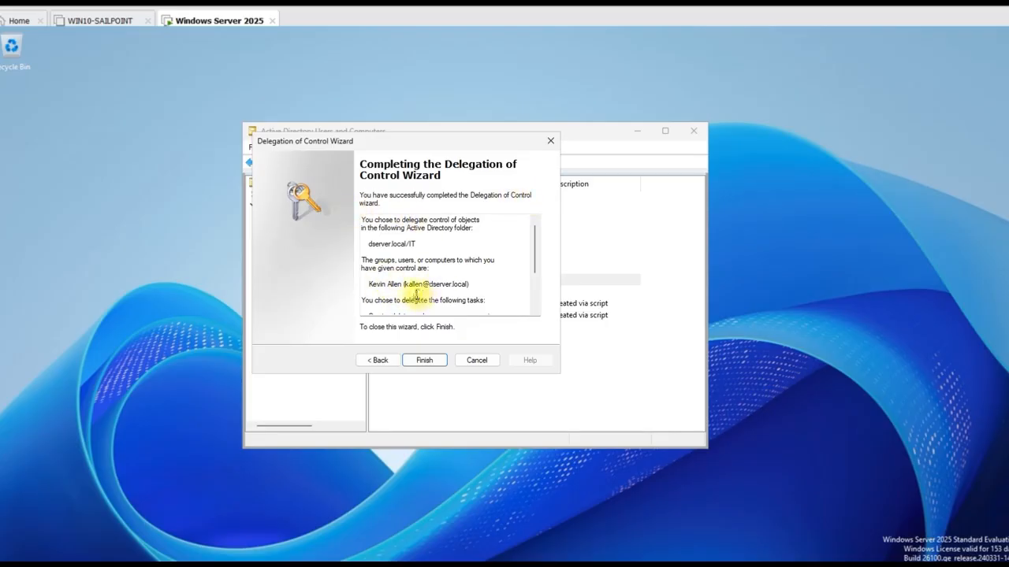
{"action": "left_click", "coordinate": [427, 361]}
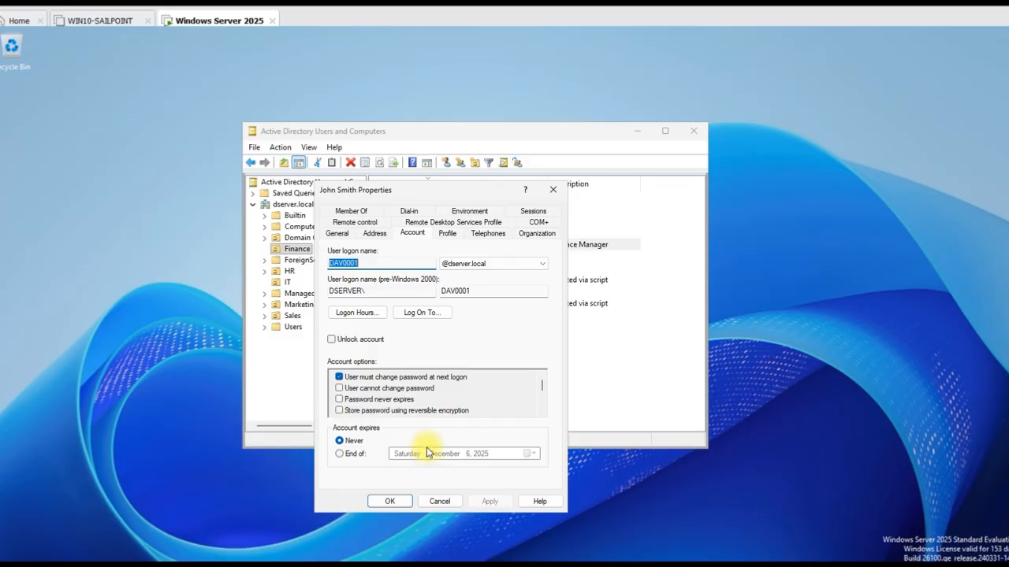
Set the Finance Manager account to expire at end of December 6, 2025, then close its properties
{"action": "left_click", "coordinate": [339, 455]}
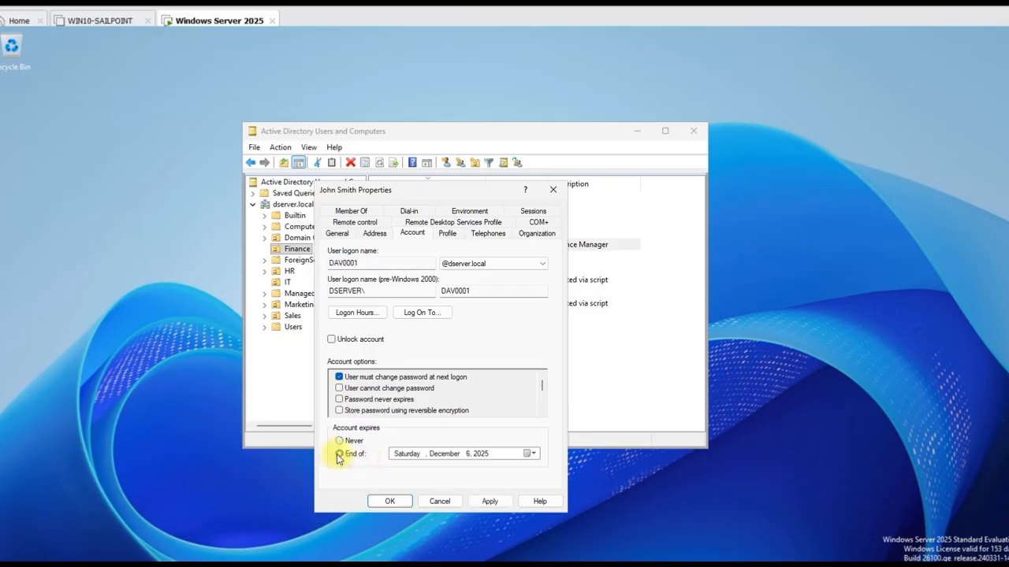
{"action": "left_click", "coordinate": [533, 454]}
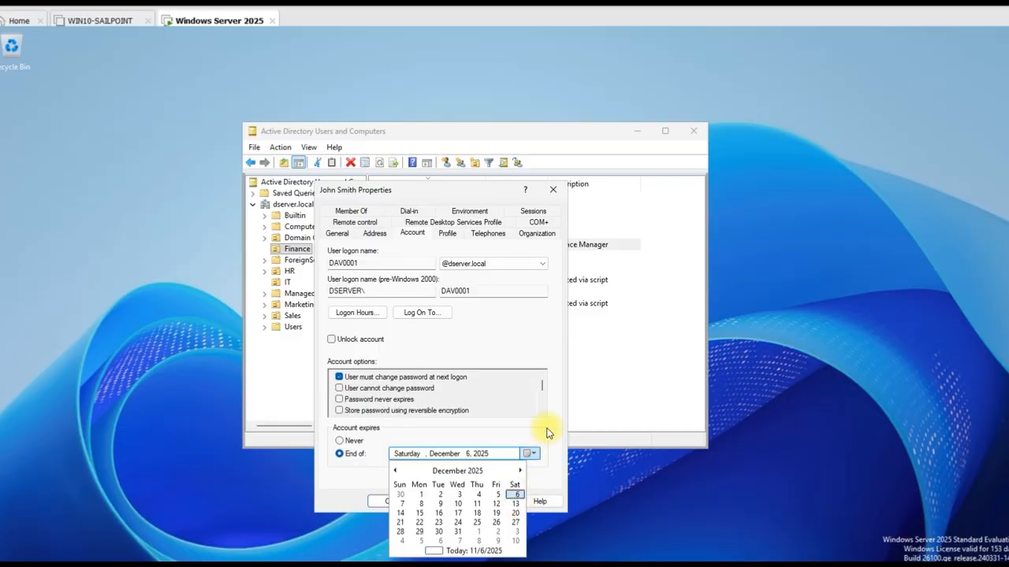
{"action": "left_click", "coordinate": [551, 461]}
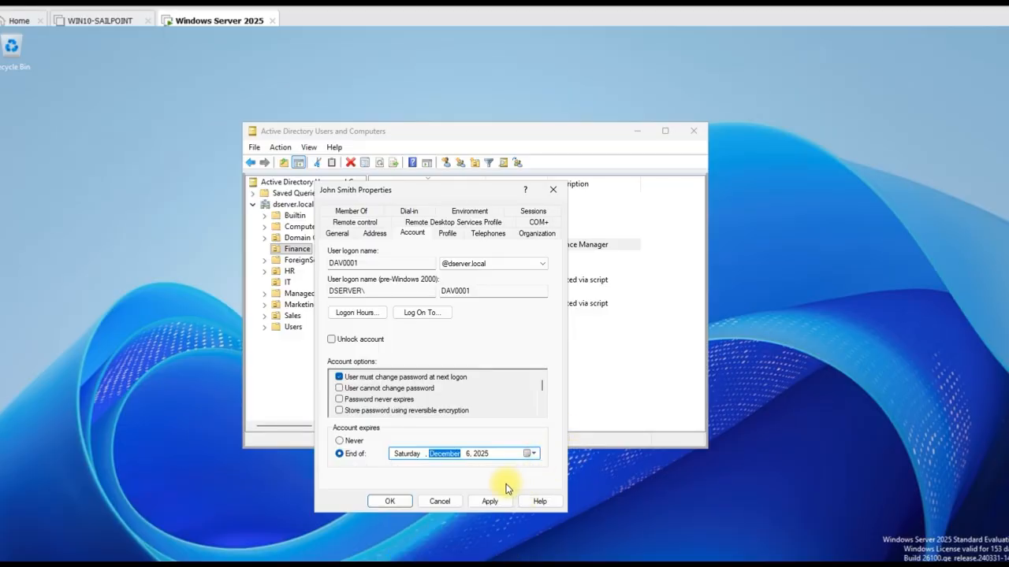
{"action": "left_click", "coordinate": [347, 441]}
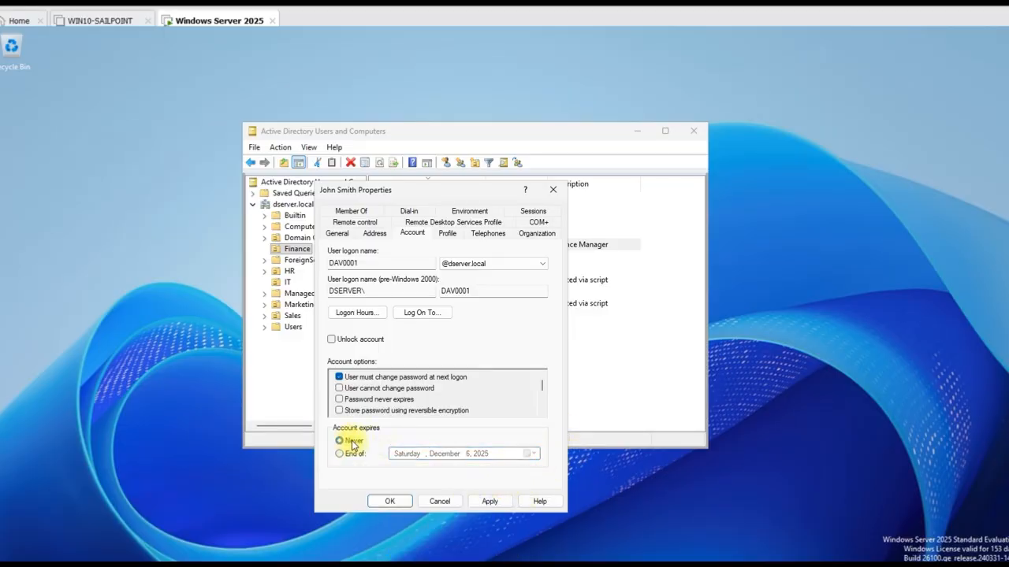
{"action": "left_click", "coordinate": [347, 455]}
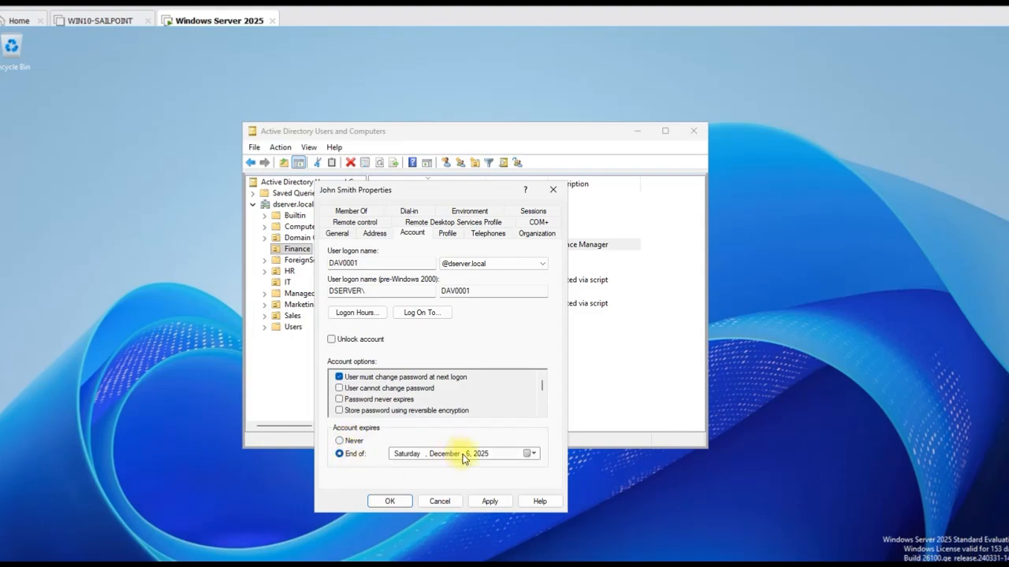
{"action": "left_click", "coordinate": [433, 502]}
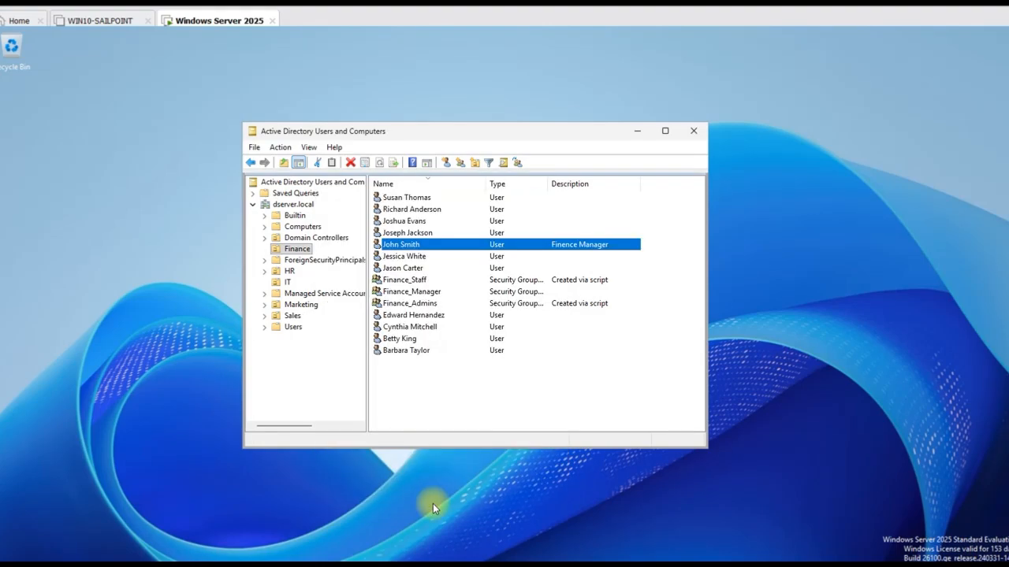
{"action": "left_click", "coordinate": [433, 233]}
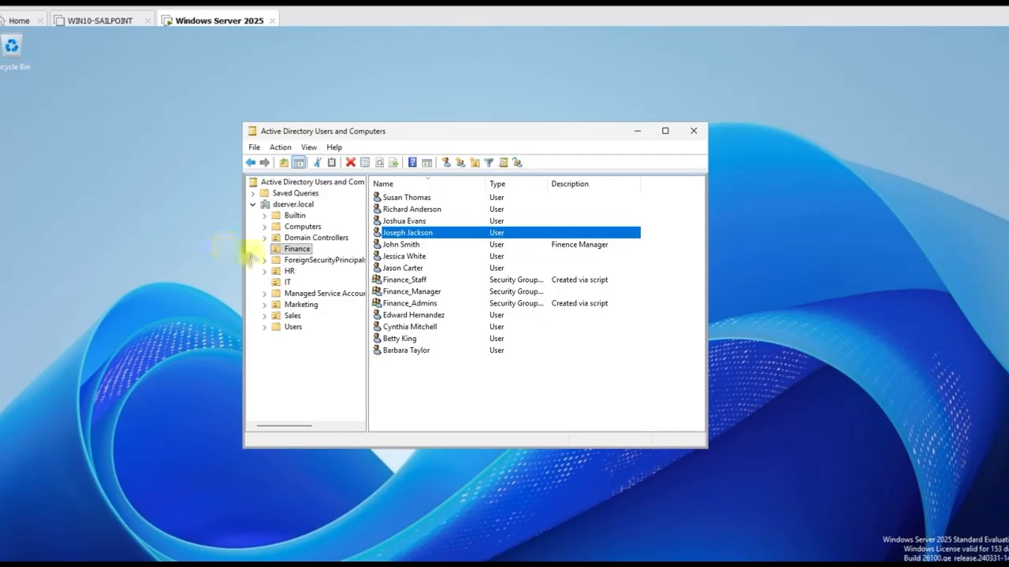
{"action": "left_click", "coordinate": [451, 233]}
{"action": "double_click", "coordinate": [450, 236]}
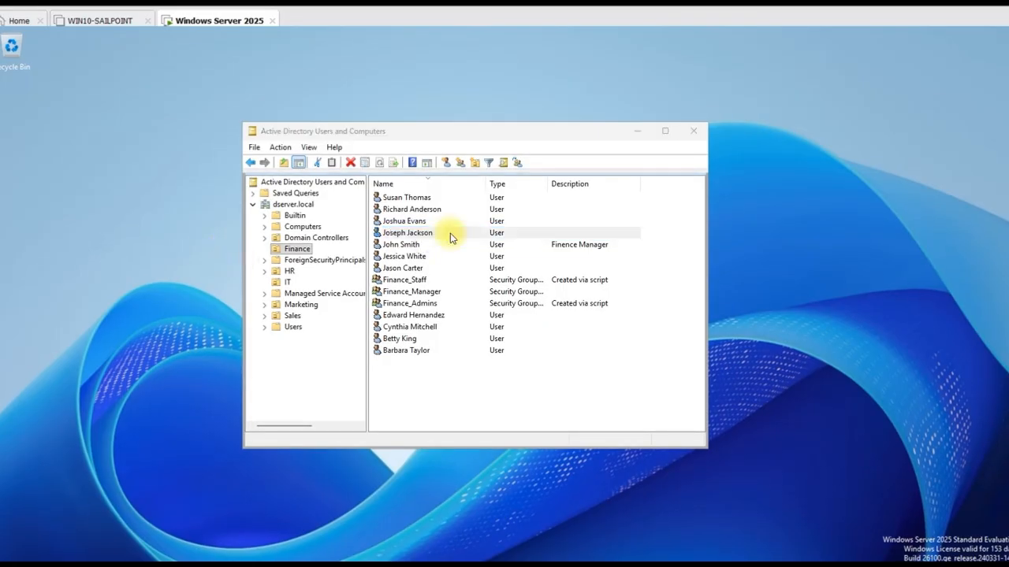
{"action": "left_click", "coordinate": [554, 193]}
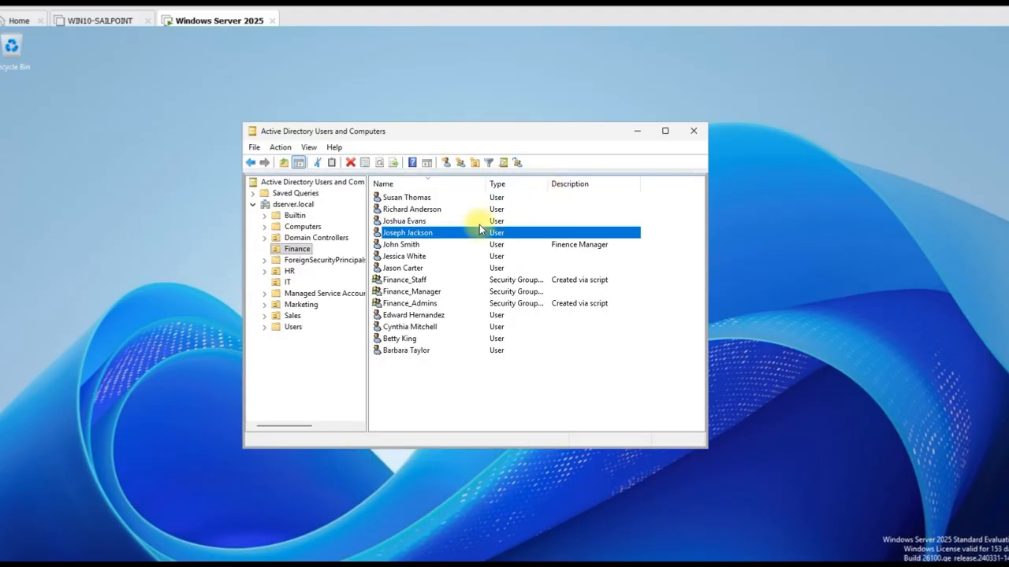
{"action": "left_click", "coordinate": [405, 237]}
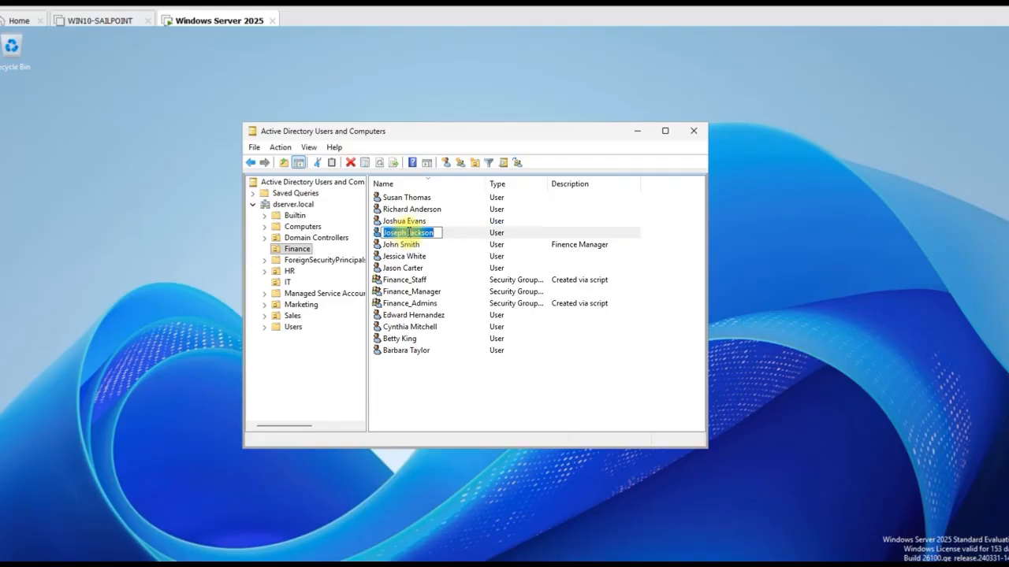
{"action": "left_click", "coordinate": [450, 235]}
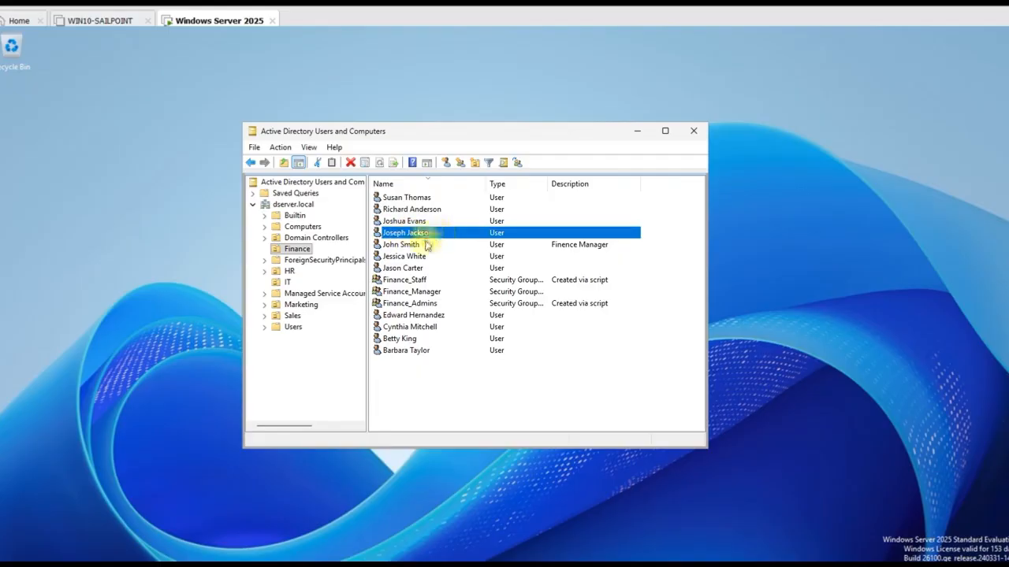
{"action": "right_click", "coordinate": [428, 246]}
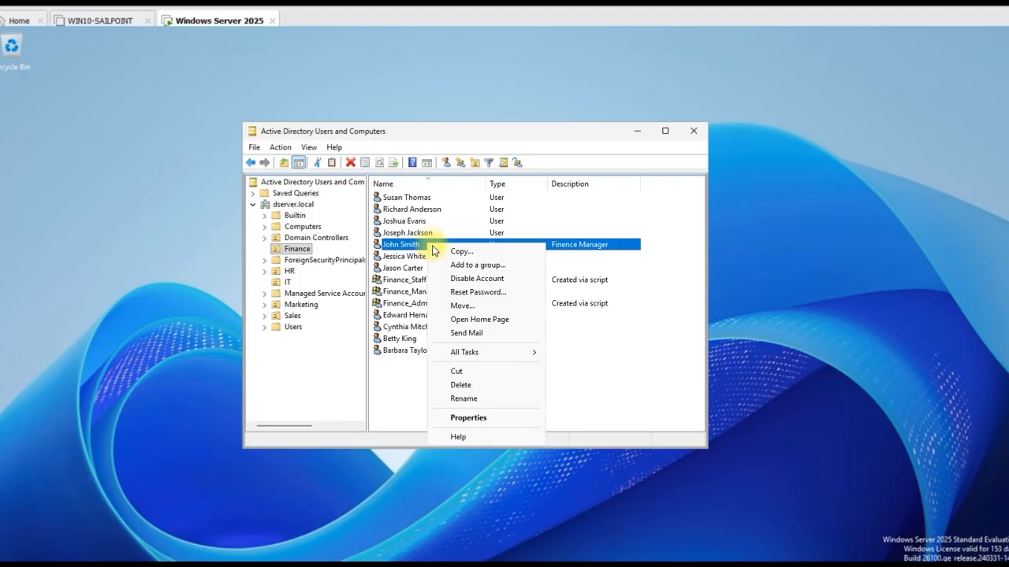
{"action": "left_click", "coordinate": [441, 234]}
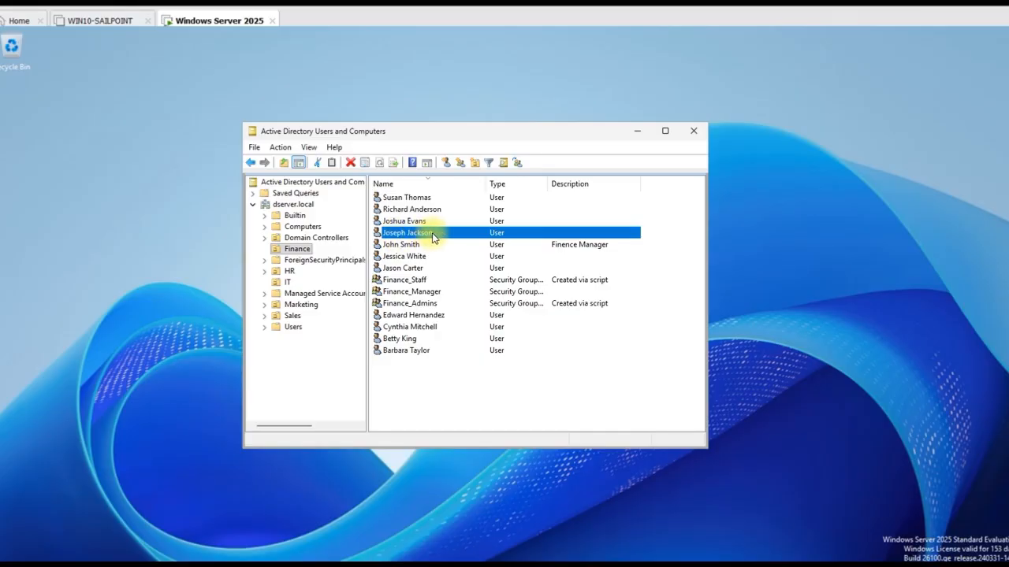
{"action": "left_click", "coordinate": [412, 245]}
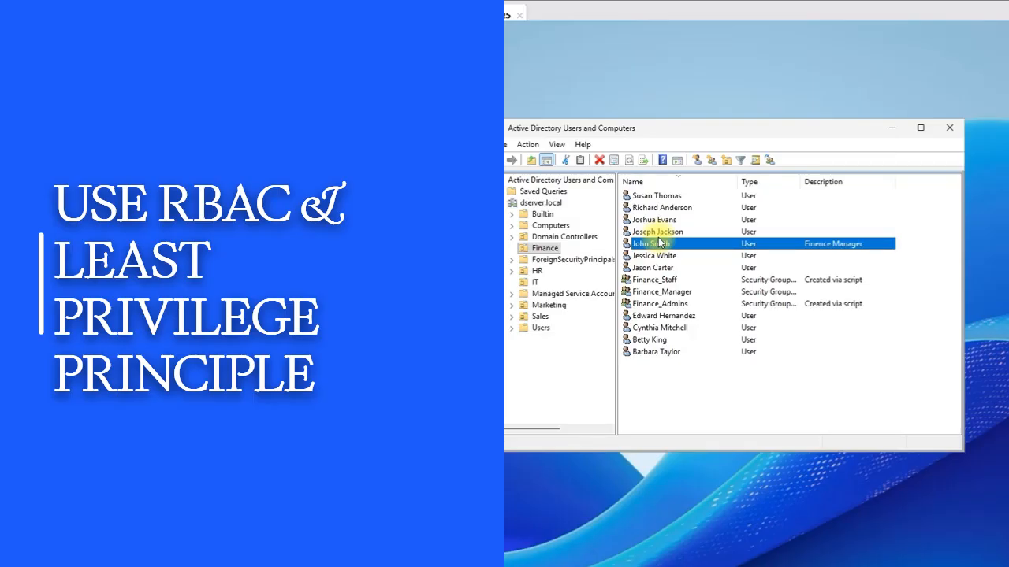
{"action": "left_click", "coordinate": [663, 233]}
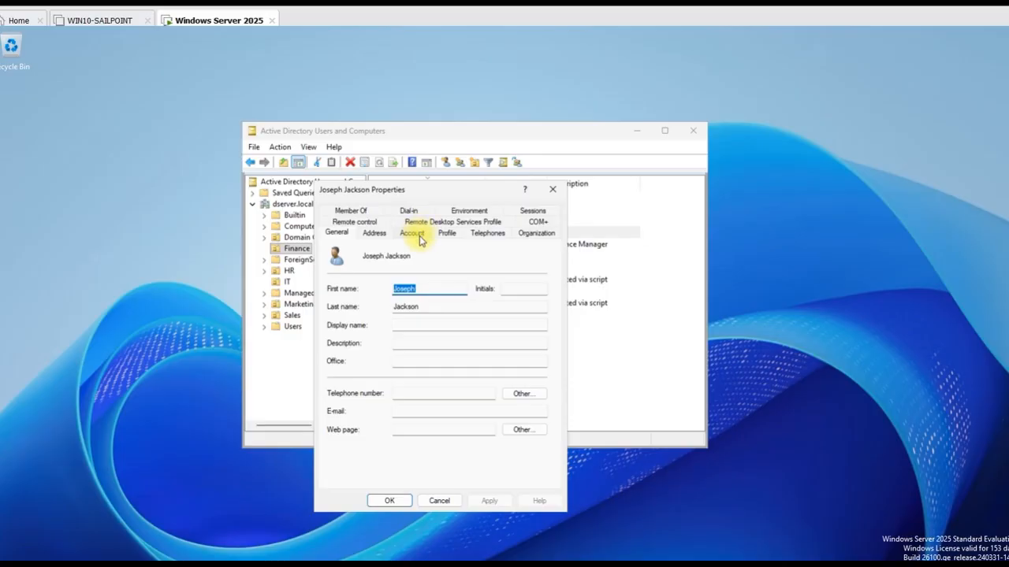
{"action": "left_click", "coordinate": [351, 211]}
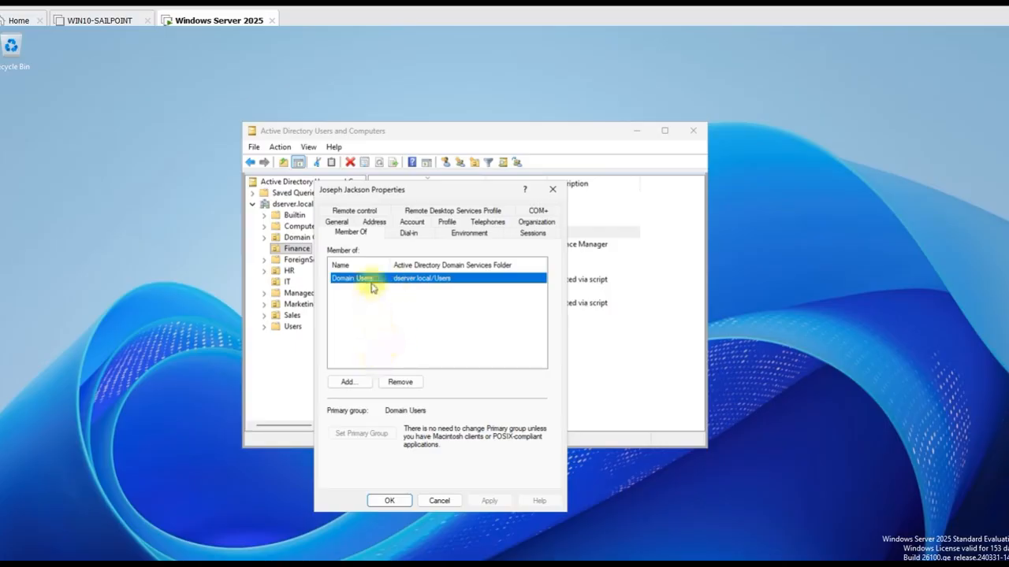
{"action": "left_click", "coordinate": [358, 383]}
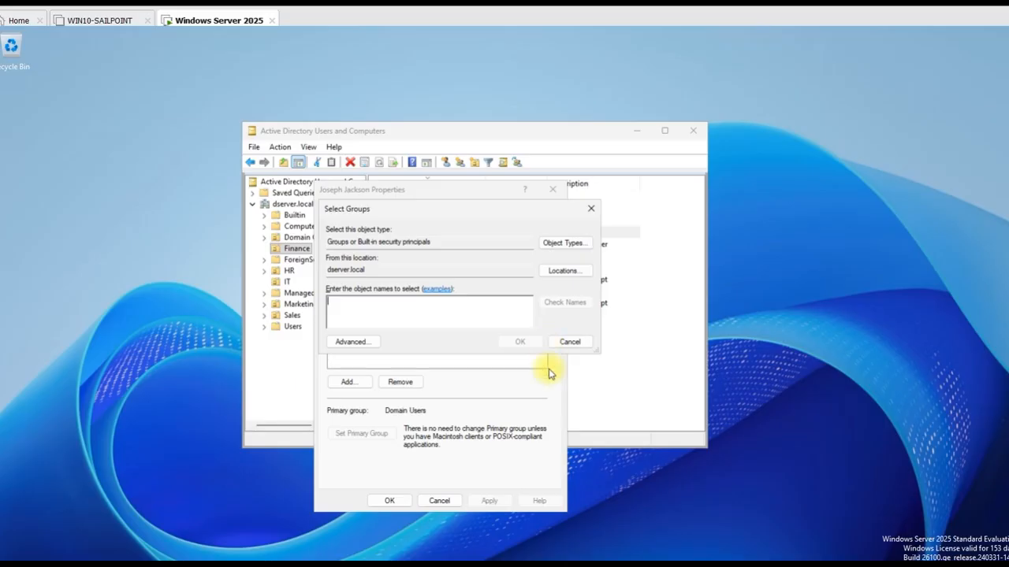
{"action": "left_click", "coordinate": [590, 209]}
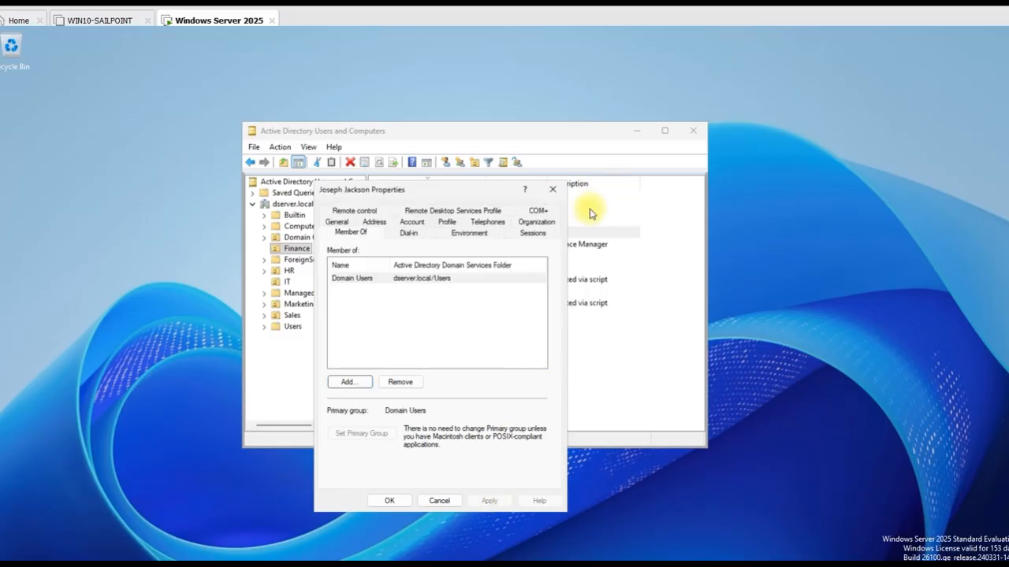